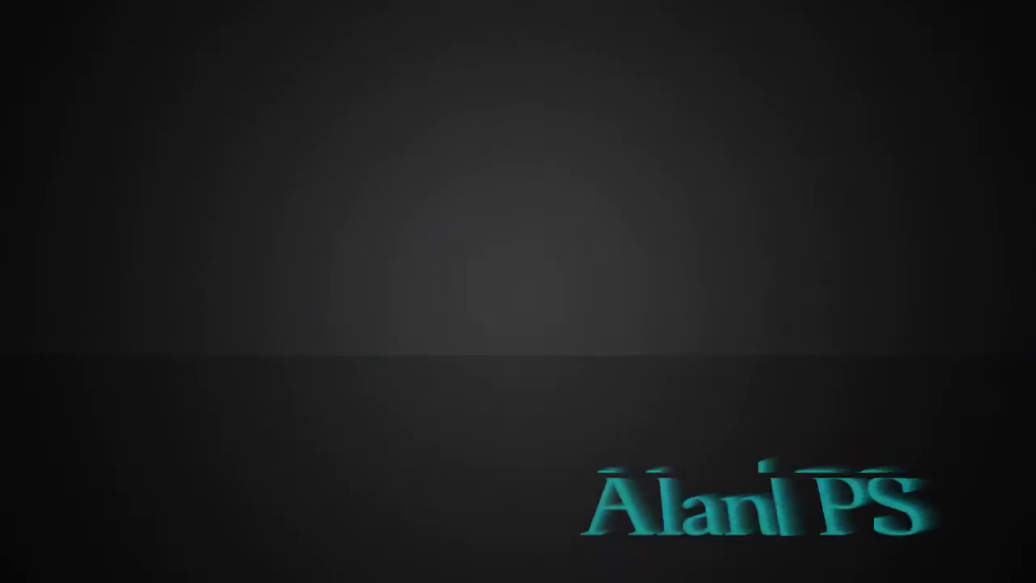
Add an empty Layer 1 above the sketch with the Brush, black foreground and Normal blending.
key("p")
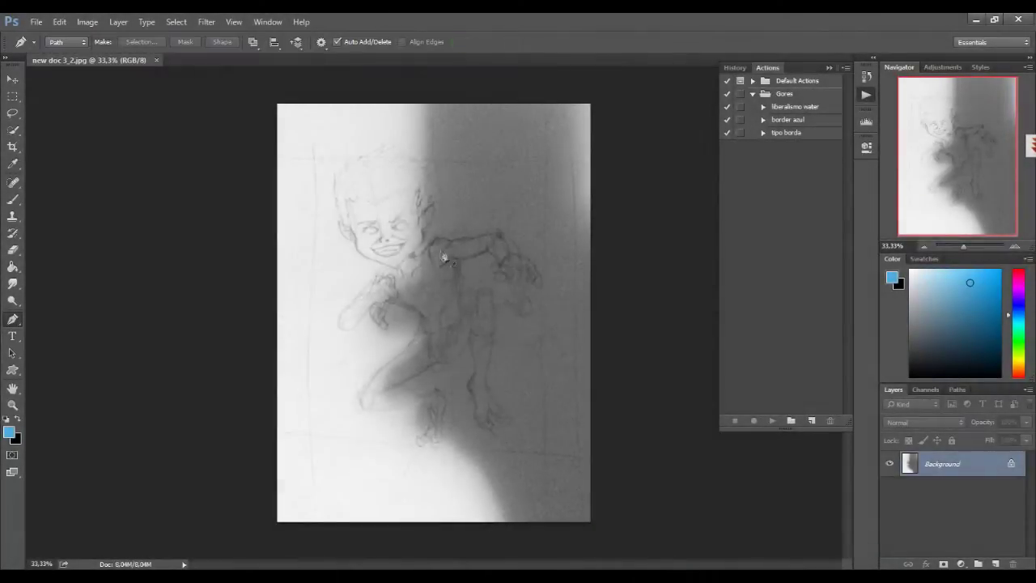
key("b")
left_click(995, 564)
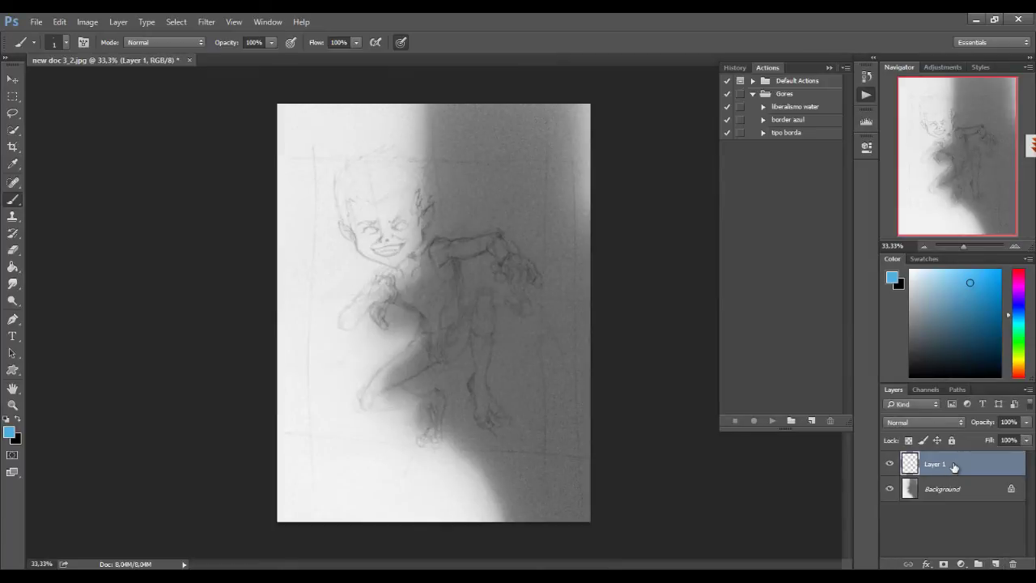
double_click(972, 464)
key("x")
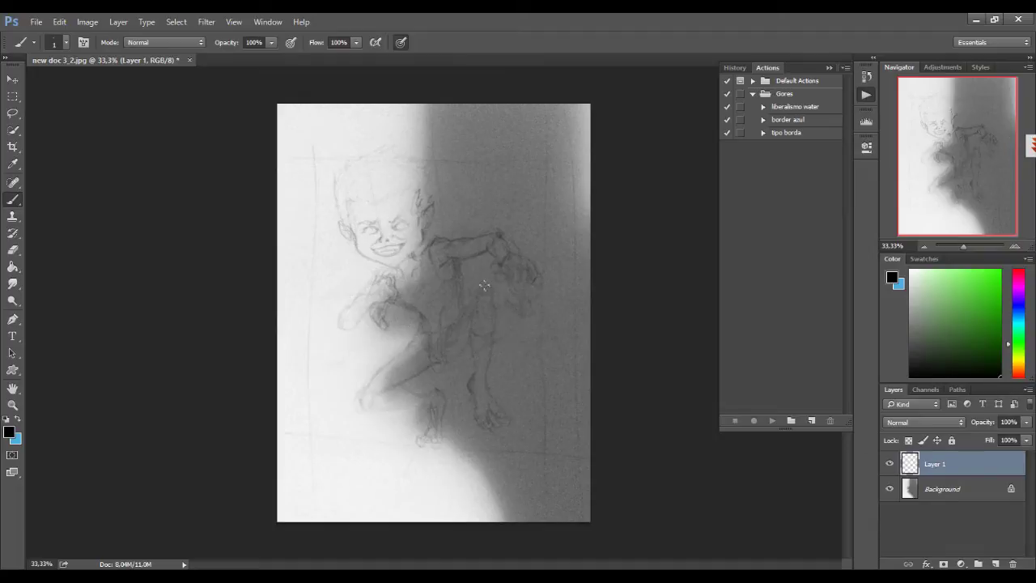
left_click(162, 42)
left_click(142, 50)
Set the brush size to 3 px.
key("Tab")
key("Tab")
left_click(67, 43)
key("Return")
left_click(66, 45)
key("Return")
Undo the test strokes so Layer 1 is empty, and bring the boy's face into view at 100% with the Pen tool.
key("ctrl+z")
key("ctrl+alt+z")
key("ctrl+shift+z")
left_click(12, 319)
key("ctrl+alt+z")
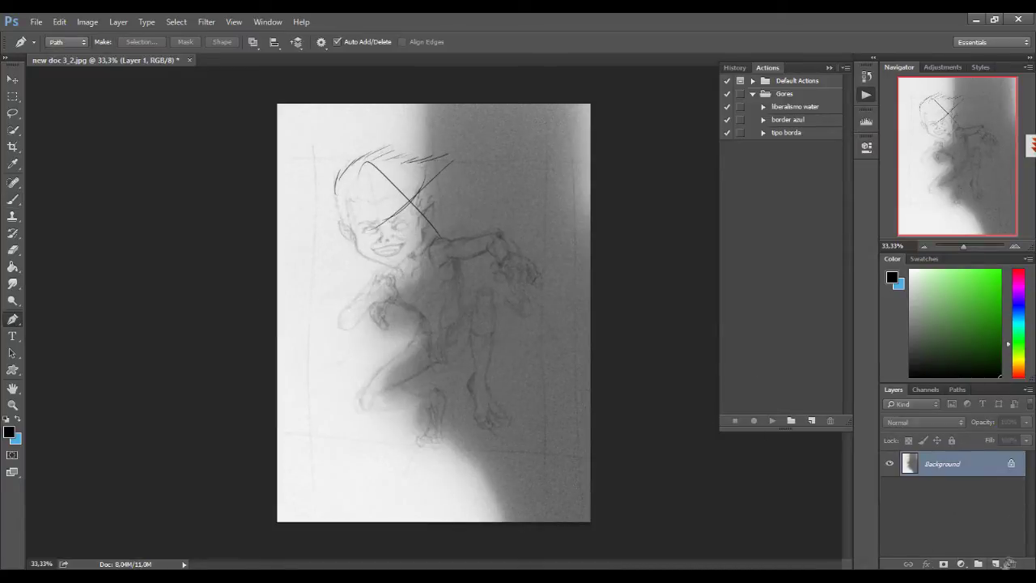
key("ctrl+1")
key("ctrl+shift+z")
mouse_move(398, 182)
left_mouse_down()
mouse_move(426, 203)
mouse_move(291, 134)
mouse_move(453, 221)
left_mouse_up()
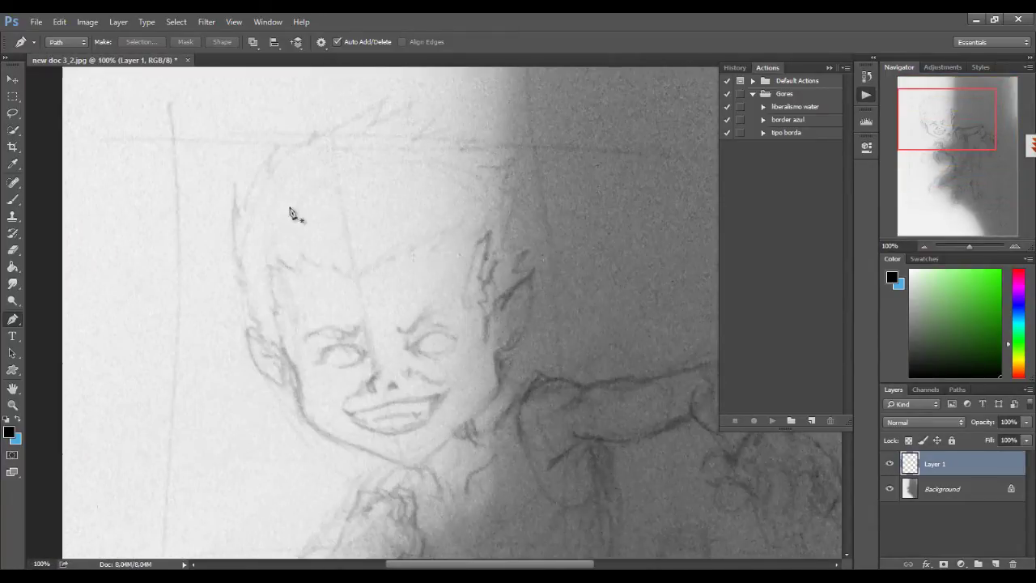
Start the hair path beside the left ear and curve it up the left side of the hair.
left_click(271, 341)
left_click_drag(227, 335, 259, 276)
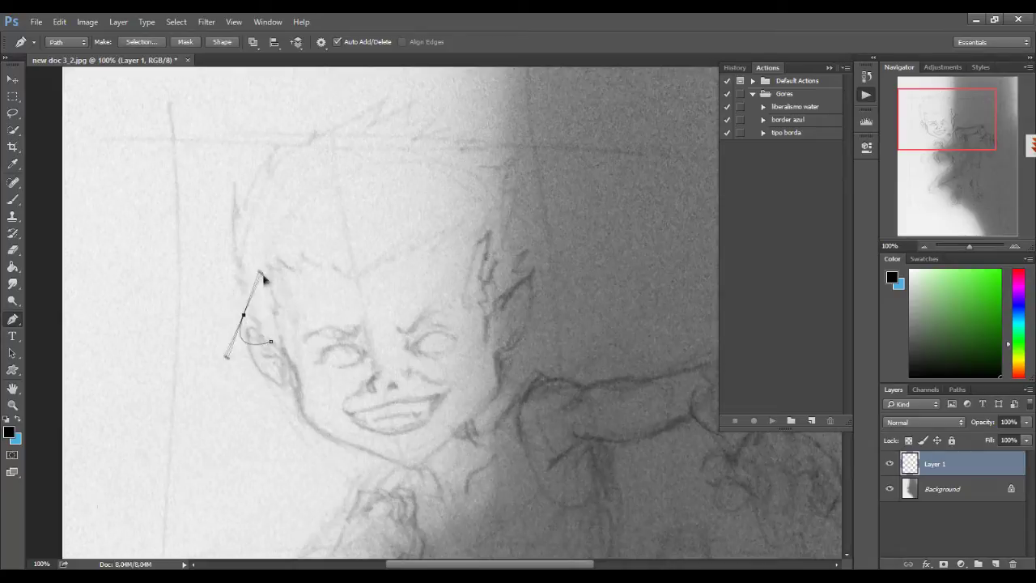
left_click(272, 342, "alt")
left_click_drag(300, 281, 253, 266)
left_click_drag(236, 187, 245, 160)
left_click_drag(245, 250, 233, 243)
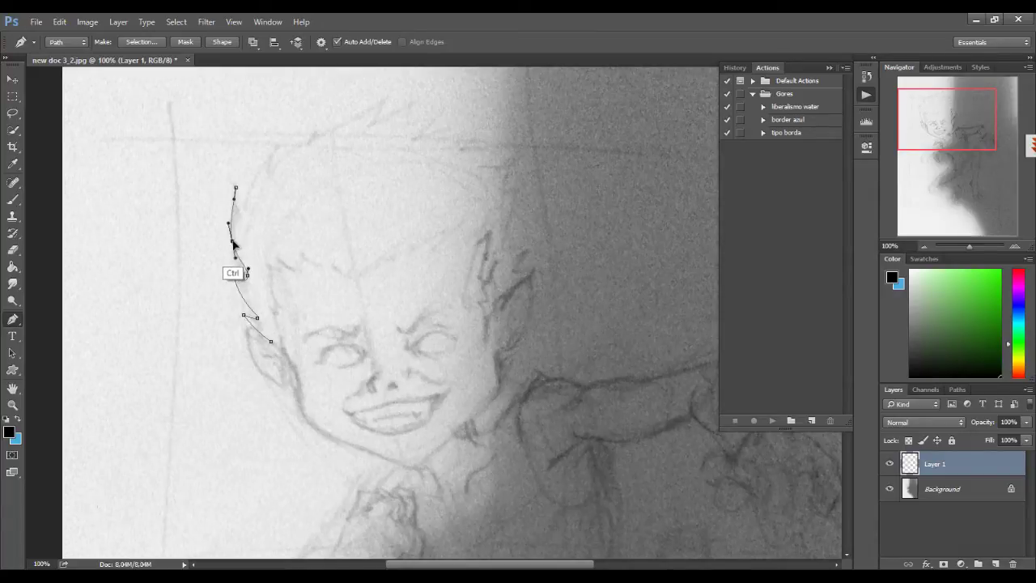
left_click_drag(240, 204, 243, 212)
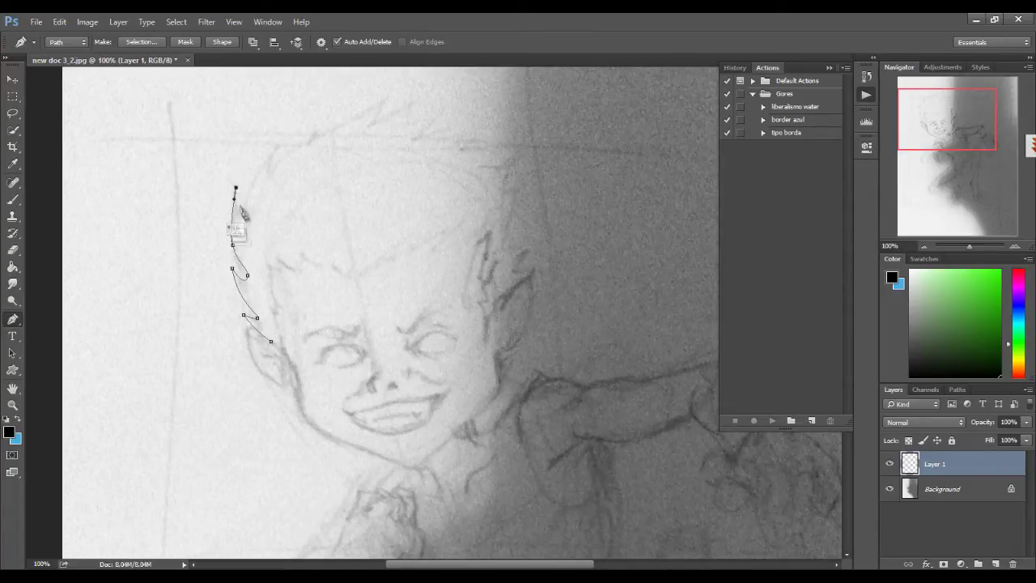
Trace the sharp spikes across the top of the hair to the right crown.
mouse_move(291, 145)
left_mouse_down()
mouse_move(261, 180)
mouse_move(270, 176)
left_mouse_up()
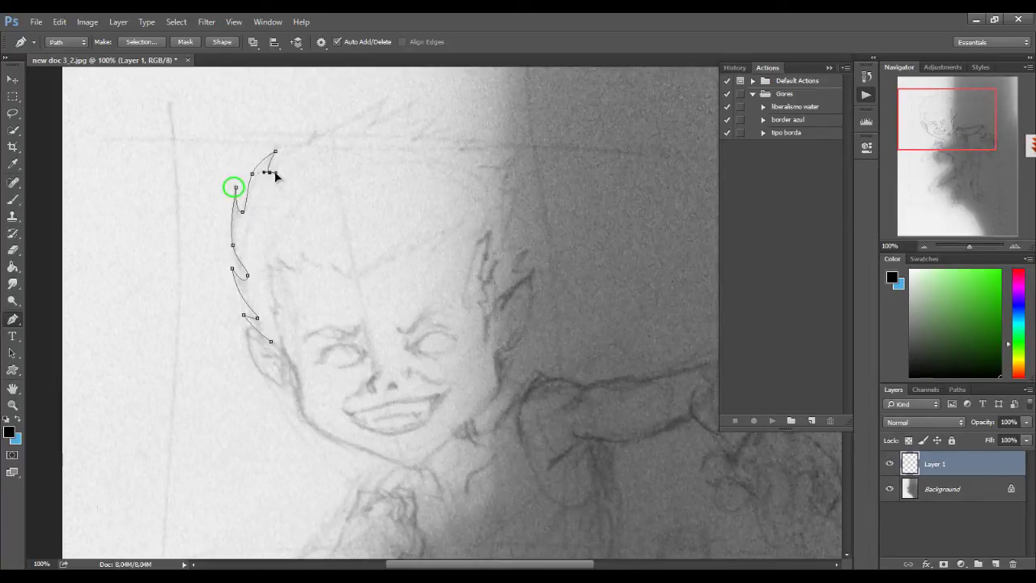
mouse_move(324, 108)
left_mouse_down()
mouse_move(322, 127)
mouse_move(292, 141)
left_mouse_up()
left_click_drag(319, 134, 332, 147)
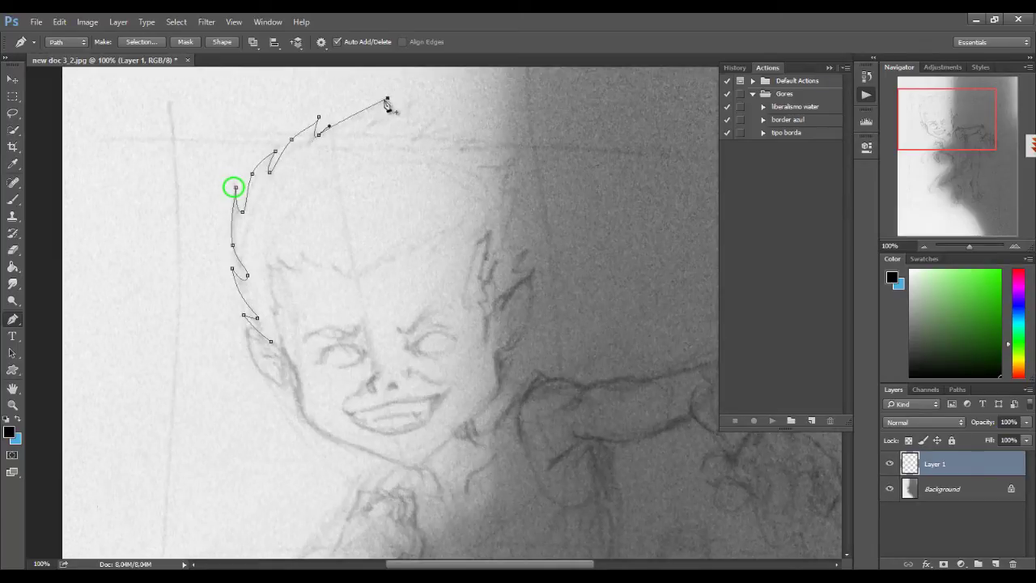
left_click_drag(387, 98, 353, 118)
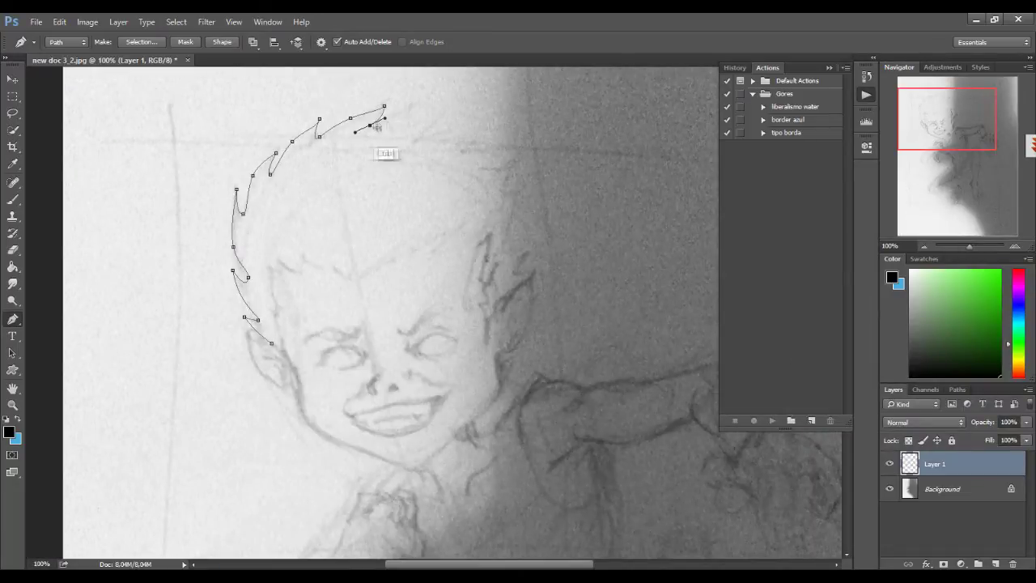
key("ctrl")
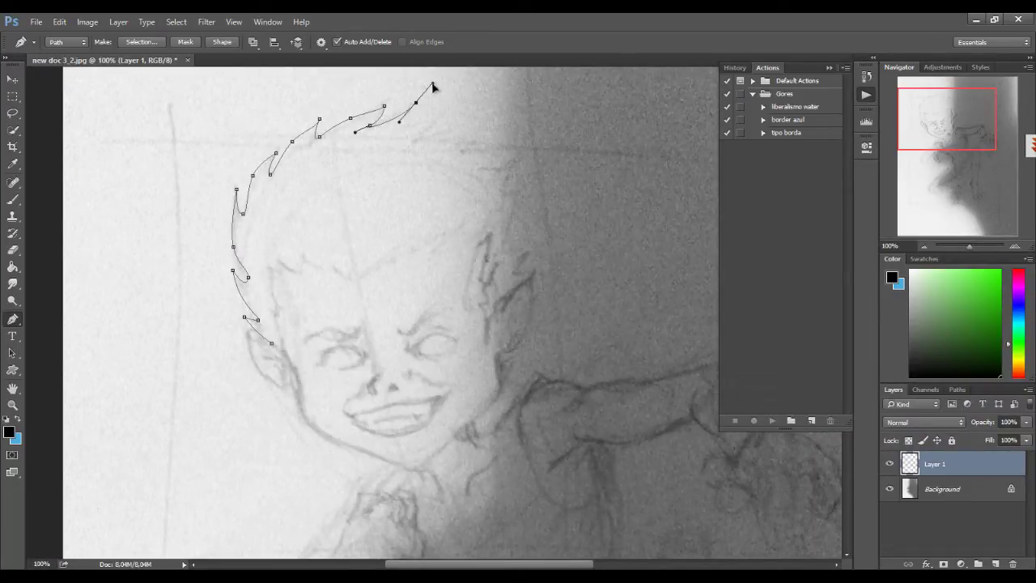
left_click_drag(421, 116, 408, 132)
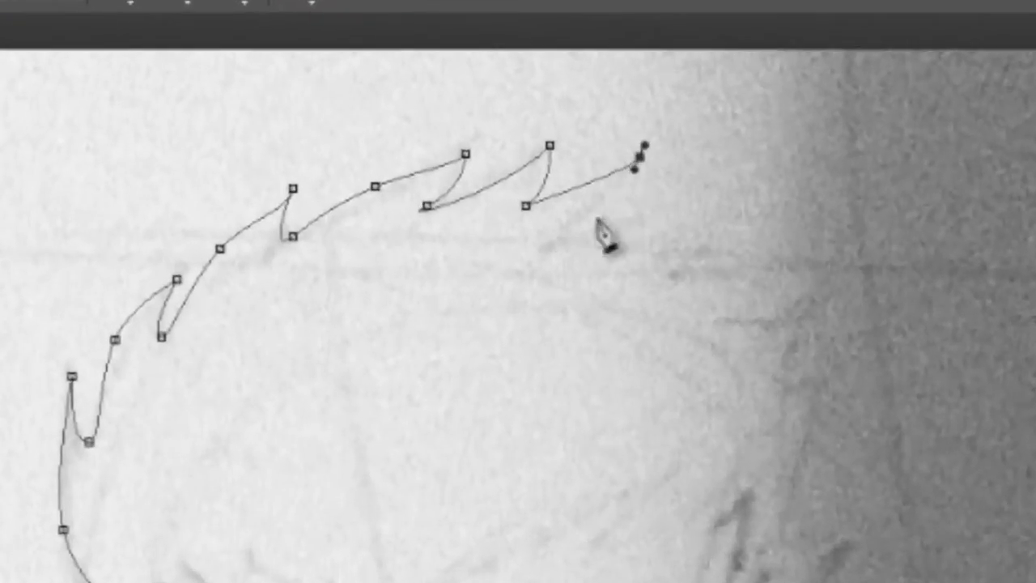
left_click_drag(432, 131, 418, 142)
key("ctrl")
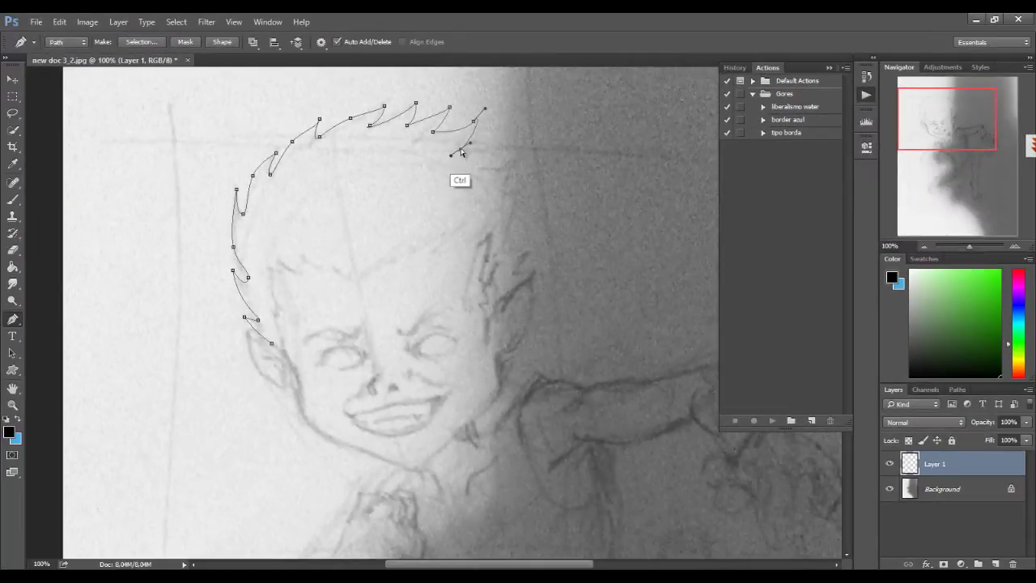
Close the hair path at its left-ear start and review it in the History panel.
left_click(273, 345, "ctrl")
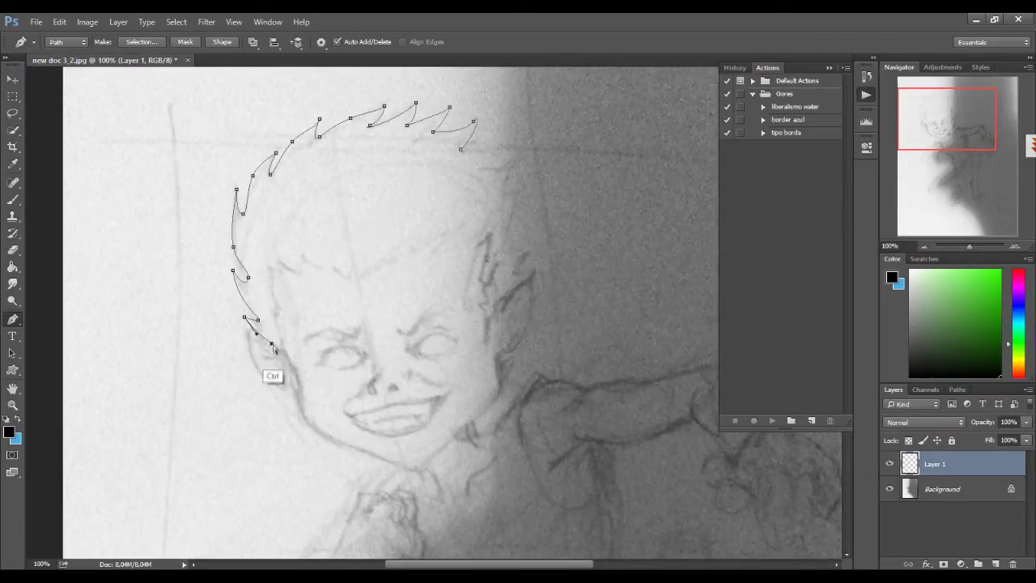
left_click(272, 345)
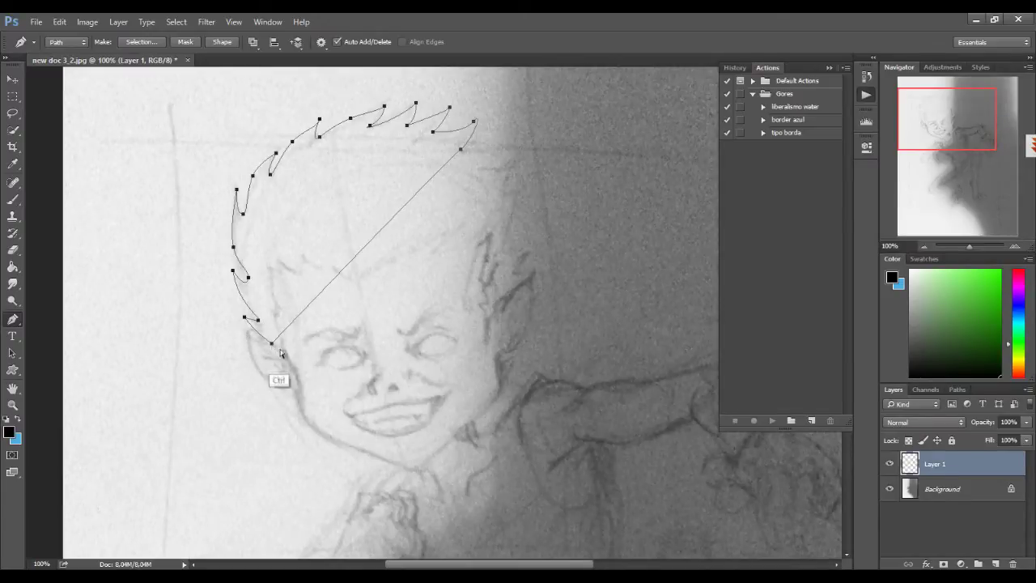
left_click(867, 77)
left_click(784, 391)
Undo the path closure so the hair path is open again.
left_click(273, 348)
key("ctrl+z")
left_click(276, 348)
key("ctrl+z")
Extend the hair path from its right end down the right side with spiky anchors.
left_click(460, 149)
left_click(519, 151)
left_click(499, 170)
left_click(515, 185)
left_click(482, 198)
left_click(501, 193, "alt")
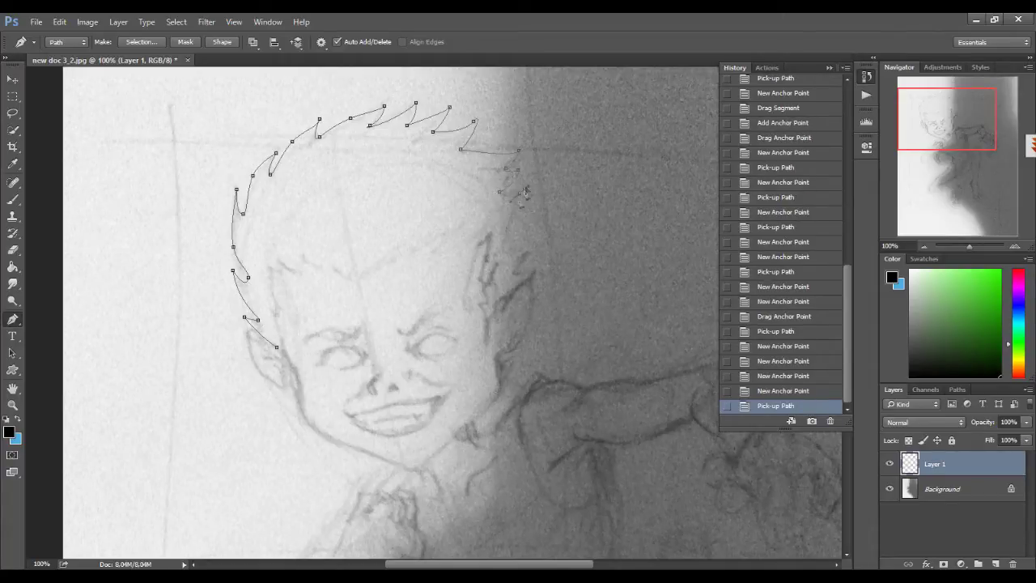
left_click(506, 226)
left_click(507, 226, "alt")
left_click(492, 252)
left_click_drag(507, 227, 512, 239)
Continue the path over the right temple spikes and around the right ear.
left_click(513, 242, "alt")
left_click(530, 241)
left_click(499, 266)
left_click(523, 277, "alt")
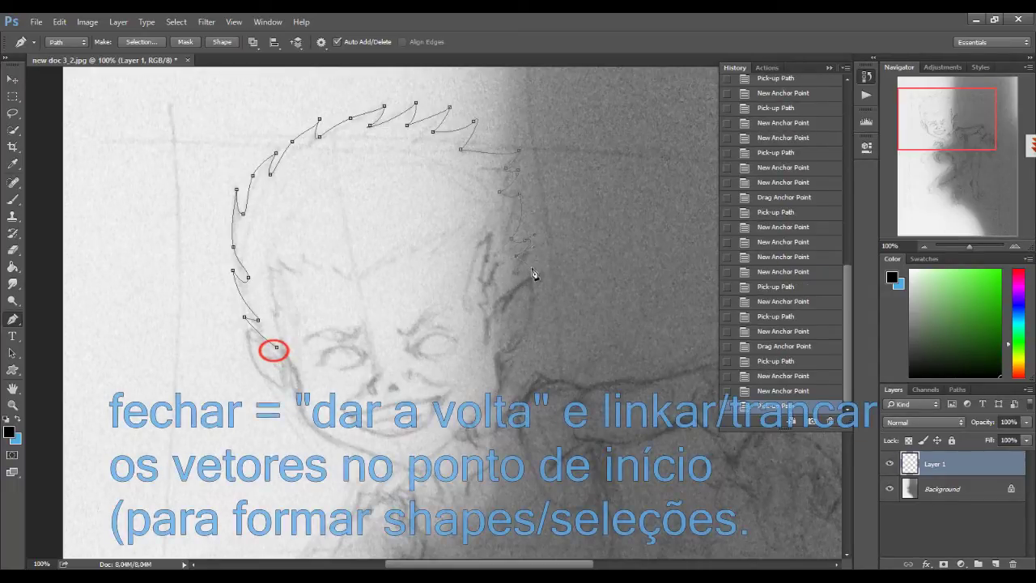
left_click(531, 284)
left_click(531, 272)
left_click(524, 289, "alt")
left_click(527, 308)
left_click(529, 308, "alt")
mouse_move(529, 308)
left_mouse_down()
mouse_move(495, 317)
mouse_move(490, 332)
left_mouse_up()
left_click(508, 297)
left_click(493, 300)
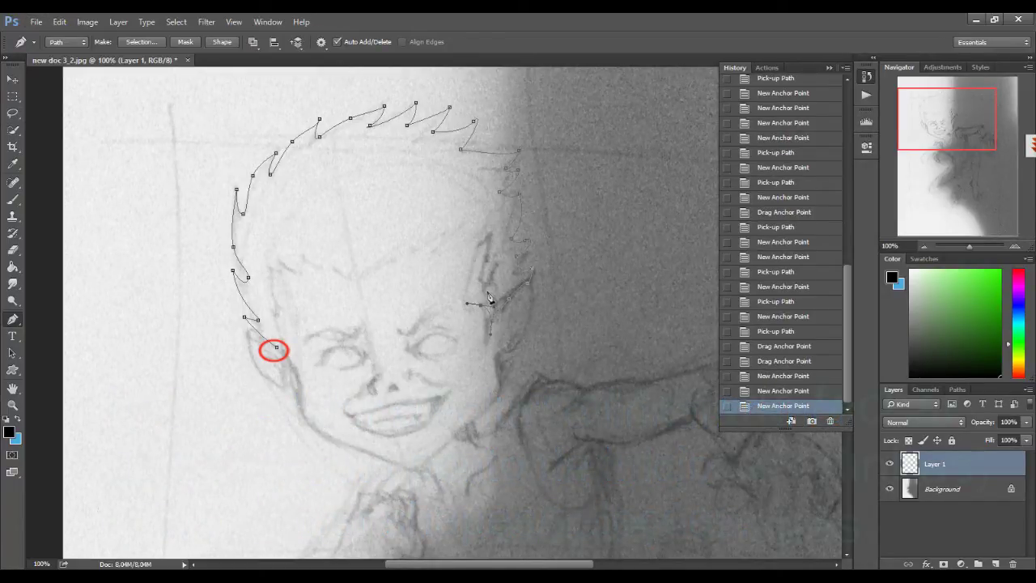
Trace the fringe spikes from beside the right ear across the forehead, zoomed in closer.
left_click(484, 271)
left_click(484, 271, "alt")
left_click(473, 278)
left_click(474, 278, "alt")
left_click(489, 250)
left_click(489, 250, "alt")
left_click(486, 236)
left_click(476, 248, "alt")
left_click(475, 227)
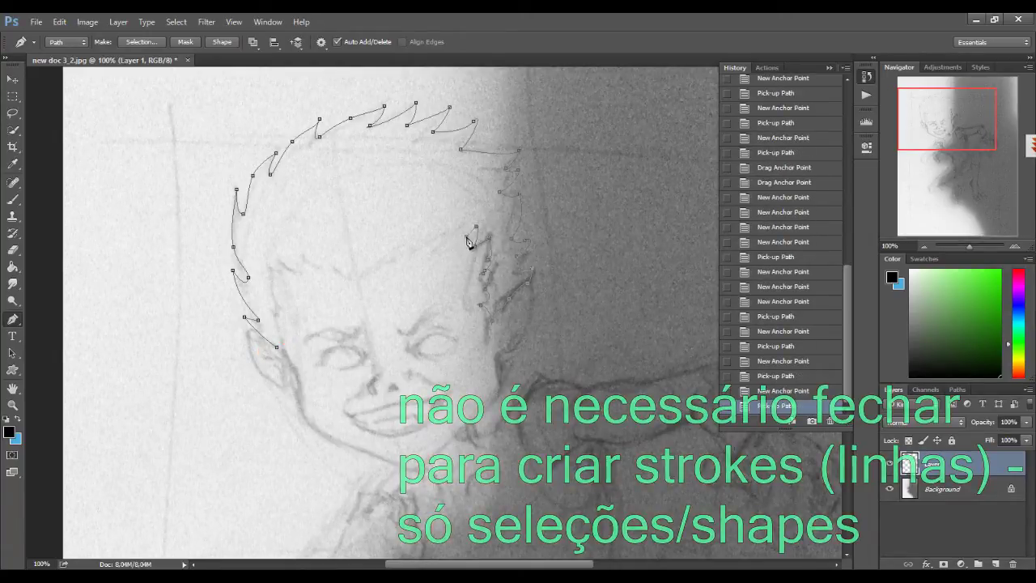
left_click(475, 227, "alt")
left_click_drag(462, 239, 457, 243)
left_click(458, 241, "alt")
left_click(456, 224)
left_click(456, 224, "alt")
left_click(437, 248)
left_click(448, 231)
left_click(445, 235)
left_click(445, 234, "alt")
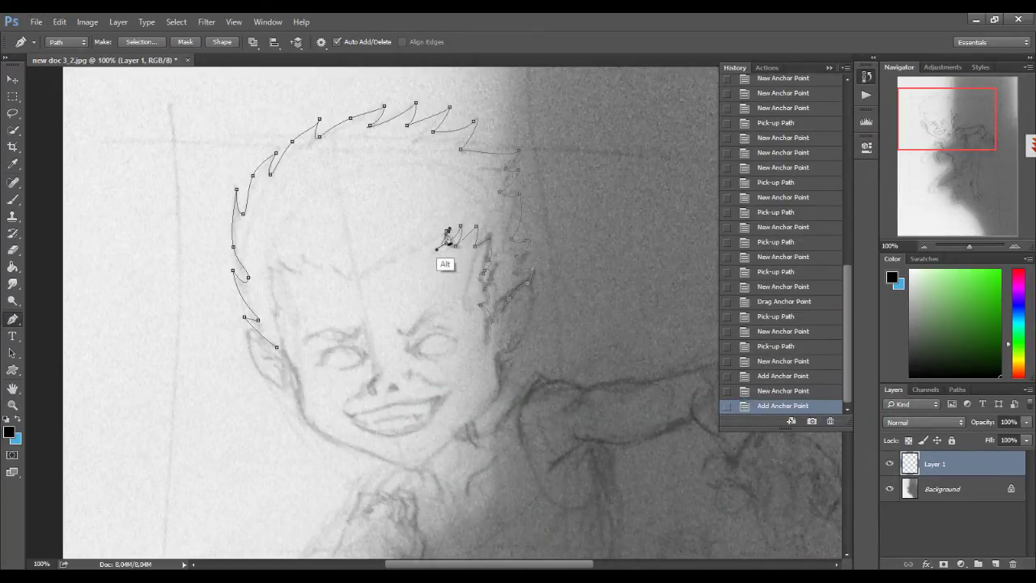
key("ctrl+plus")
left_click(462, 150, "alt")
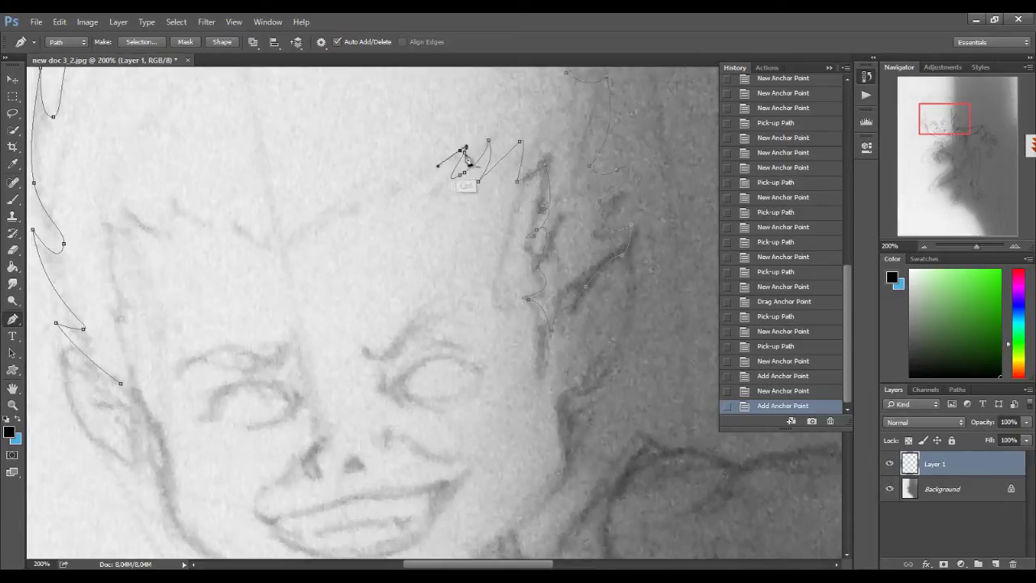
Rework the fringe spike tip as a corner, undoing a stray fringe segment.
key("ctrl+alt+z")
key("ctrl+alt+z")
left_click(460, 150)
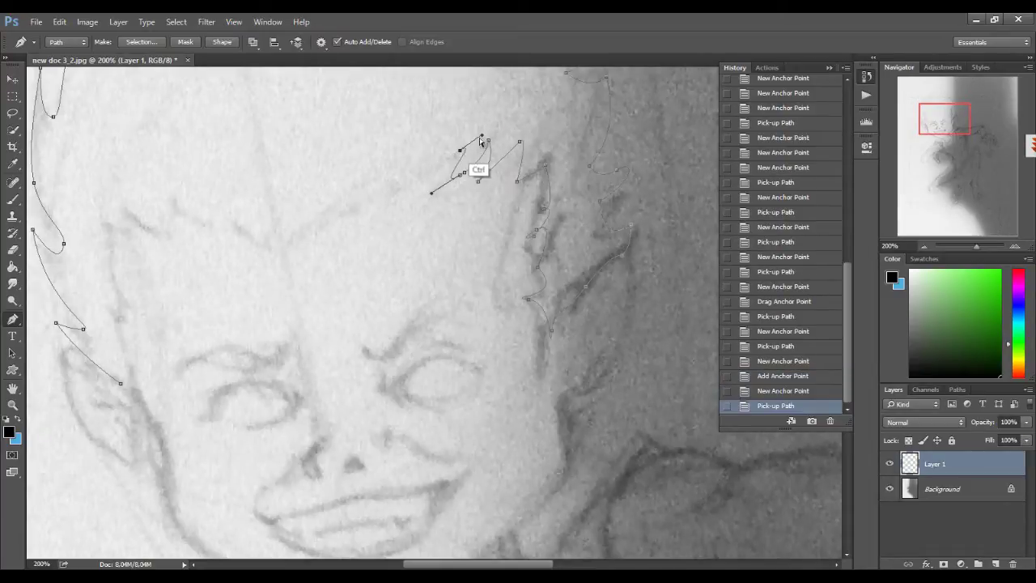
left_click_drag(432, 193, 440, 195, "ctrl")
left_click(459, 150, "alt")
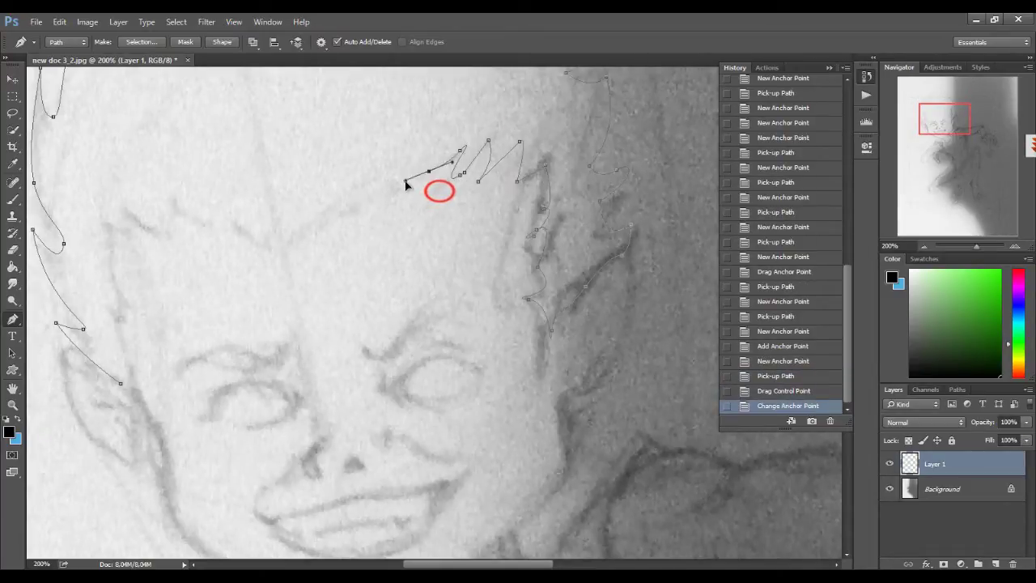
left_click(428, 171)
left_click(462, 174, "alt")
left_click(460, 173)
key("ctrl+z")
key("BackSpace")
key("ctrl+z")
key("ctrl+z")
left_click(464, 172)
left_click(428, 171)
Add more fringe spikes continuing leftward across the forehead.
left_click_drag(404, 186, 387, 201)
left_click(403, 187)
left_click(403, 185)
left_click(405, 170)
left_click(367, 174)
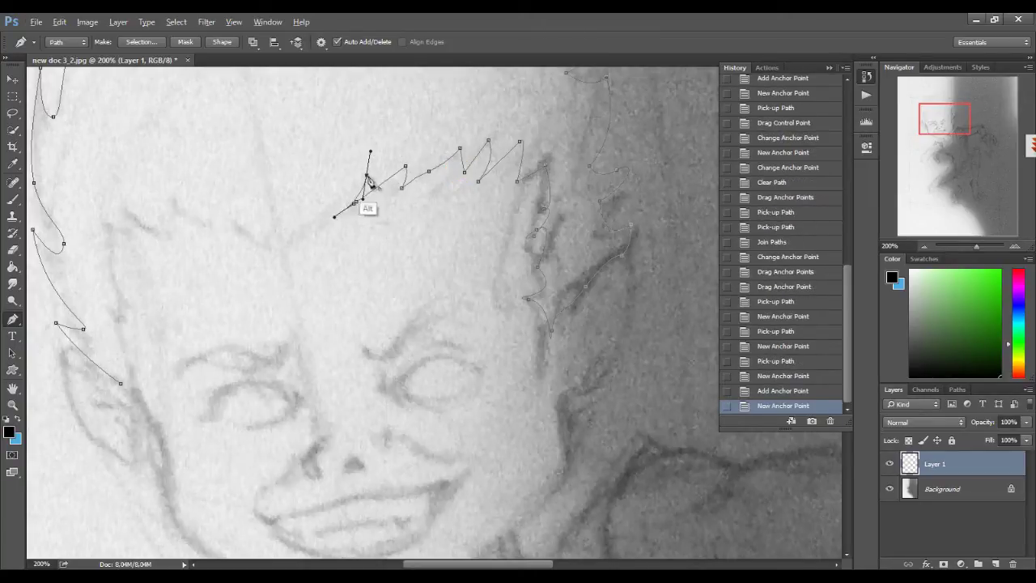
left_click(320, 225)
left_click(329, 191)
left_click(303, 221)
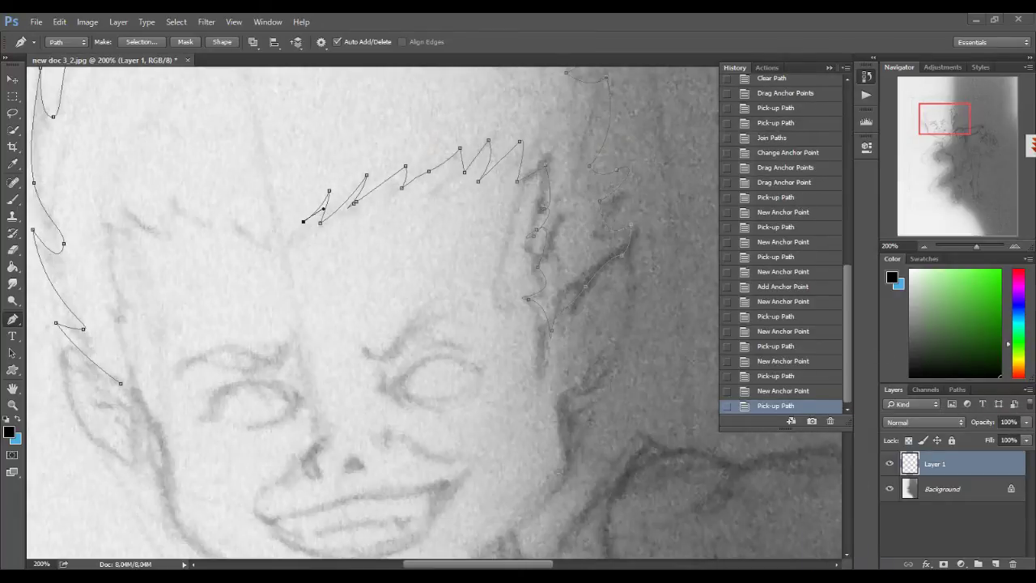
Turn on the antivirus silent mode from its tray icon.
double_click(948, 571)
right_click(949, 571)
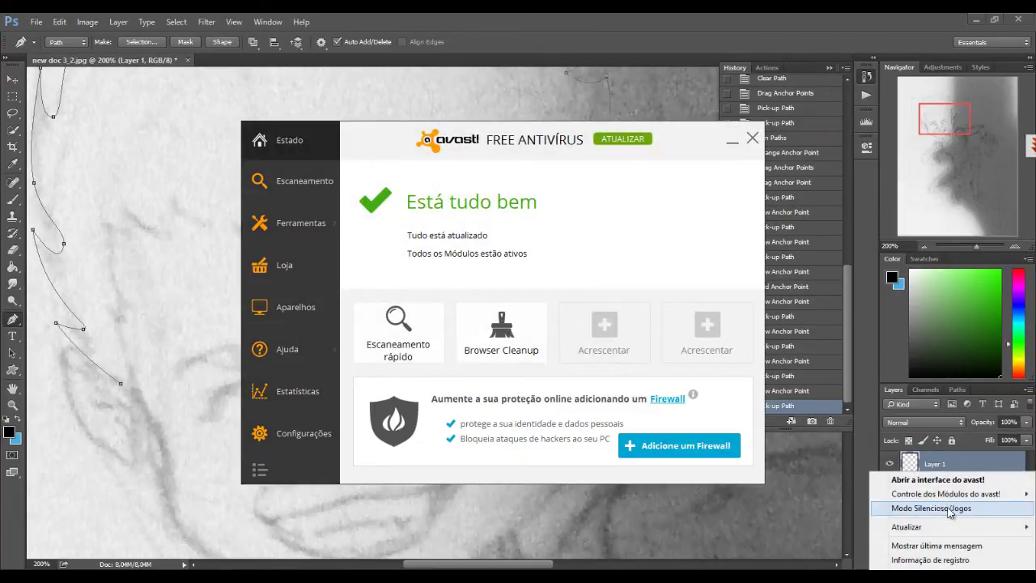
left_click(931, 508)
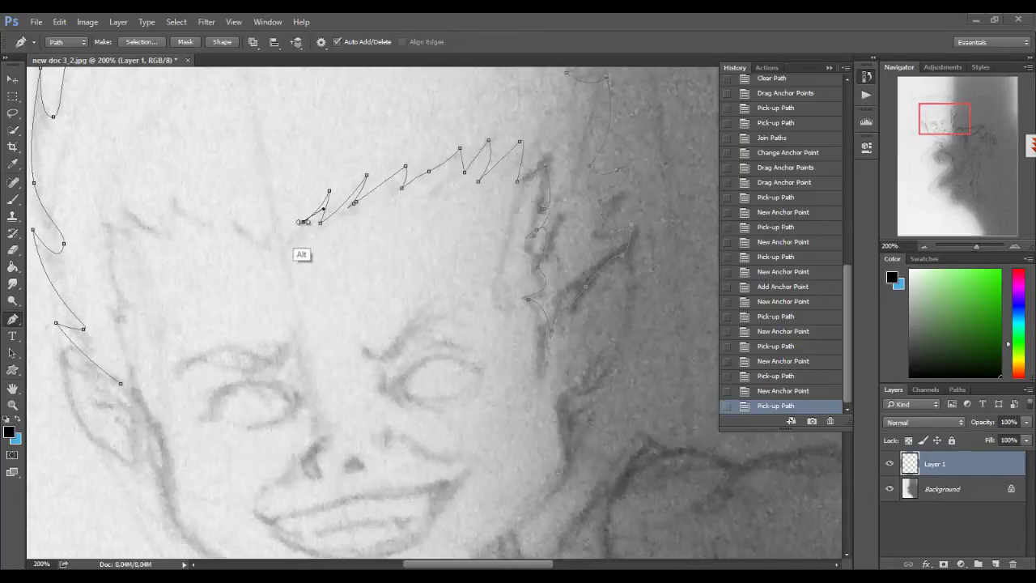
Extend the fringe to the leftmost spikes, then undo the last two fringe points.
left_click(306, 202)
left_click(279, 219)
left_click_drag(273, 247, 278, 241)
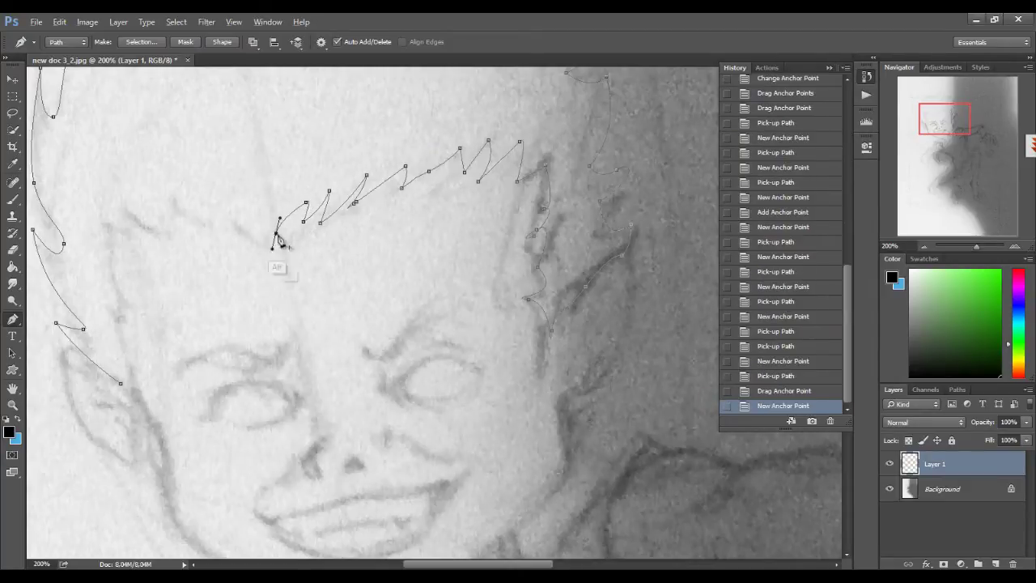
left_click(267, 211)
left_click(256, 231)
left_click_drag(227, 205, 228, 209)
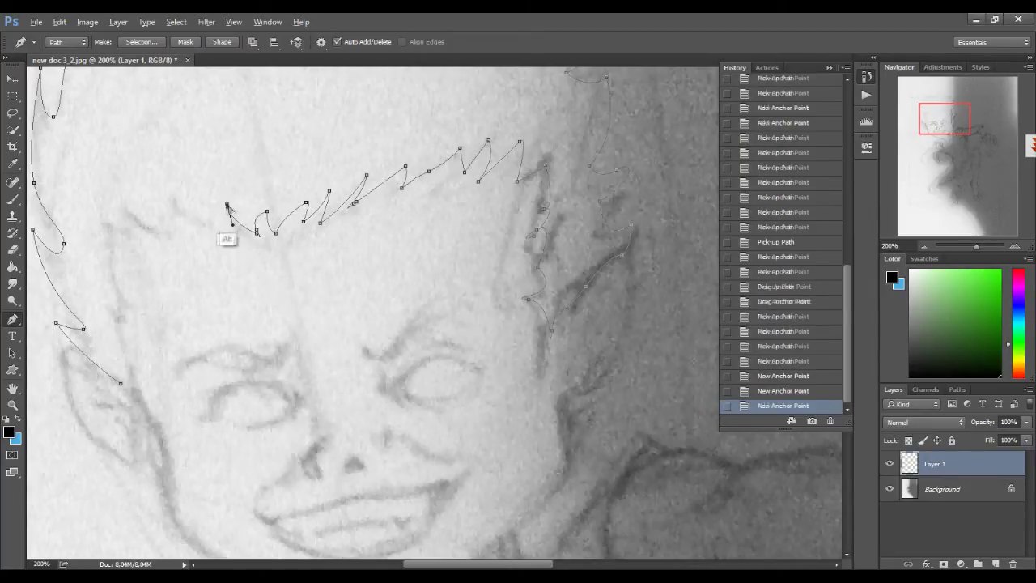
key("ctrl+alt+z")
key("ctrl+alt+z")
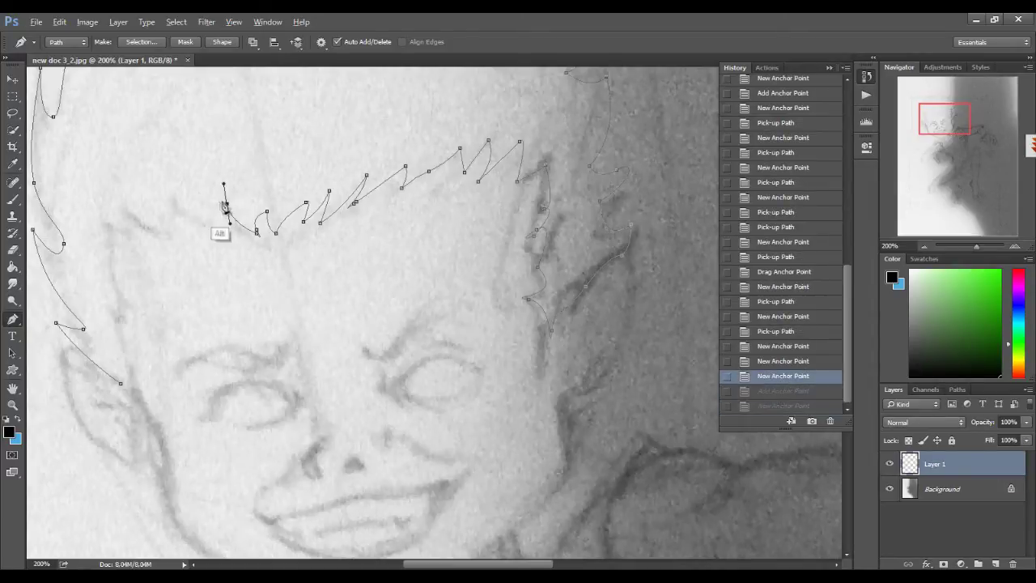
scroll(225, 206, "up", 2)
Add curved spike anchors continuing the hair outline toward the left side.
left_click(372, 300)
left_click(371, 301)
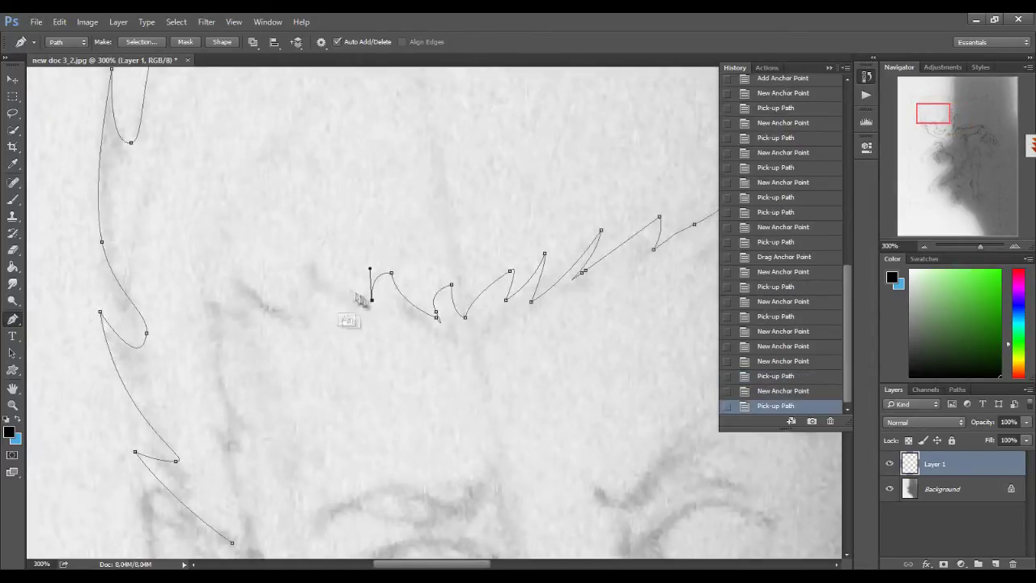
left_click_drag(314, 229, 314, 229)
left_click_drag(336, 270, 311, 264)
left_click(311, 264)
left_click(302, 306)
left_click(302, 306)
left_click_drag(247, 281, 243, 275)
left_click_drag(259, 287, 283, 294)
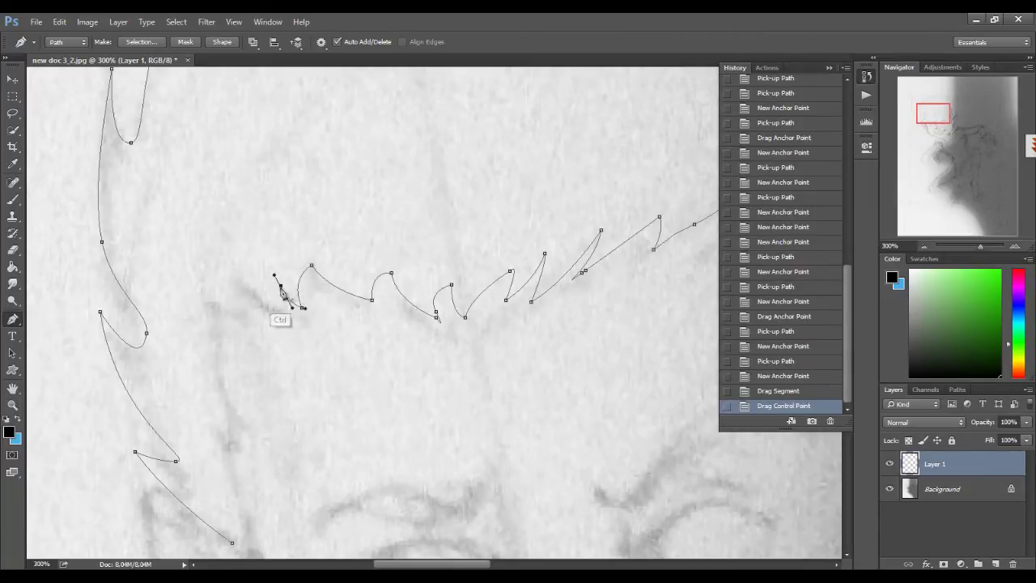
left_click(302, 307)
left_click(236, 282)
left_click(236, 282)
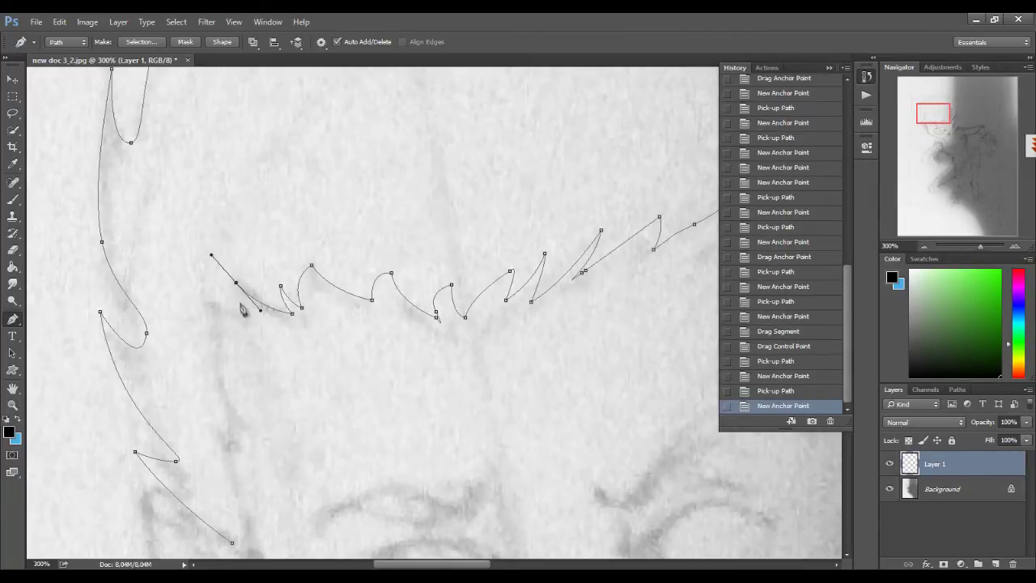
Curve the path down the left side of the hair to the bottom of the sideburn.
left_click(249, 315)
left_click(212, 297)
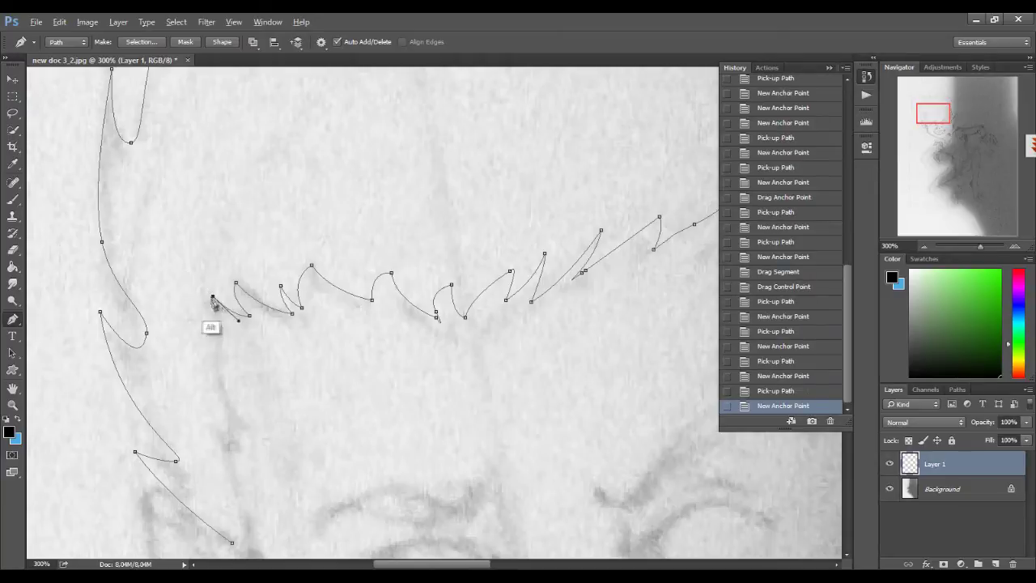
left_click_drag(221, 344, 248, 374)
left_click(230, 401)
left_click_drag(236, 443, 236, 474)
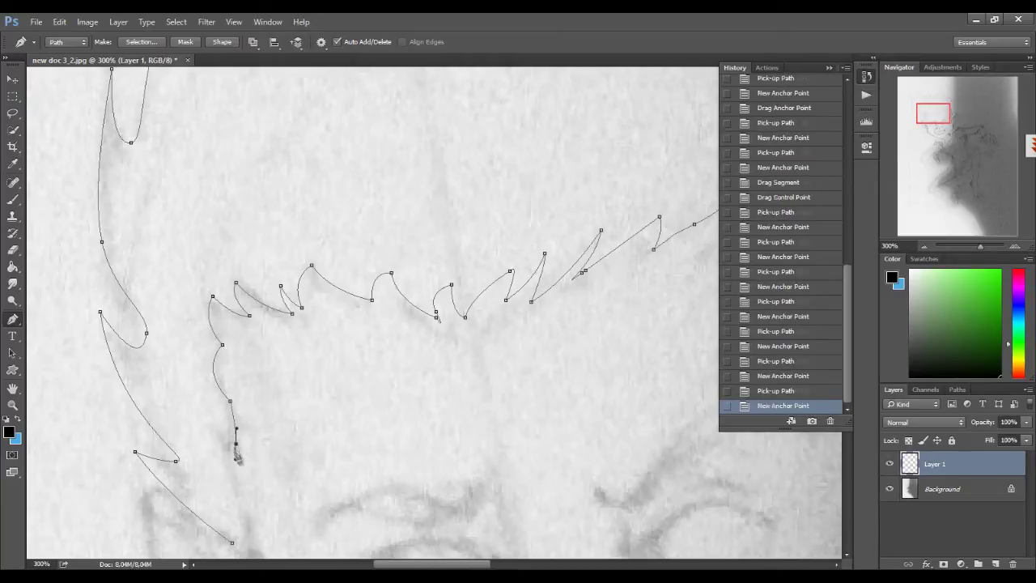
left_click(223, 442)
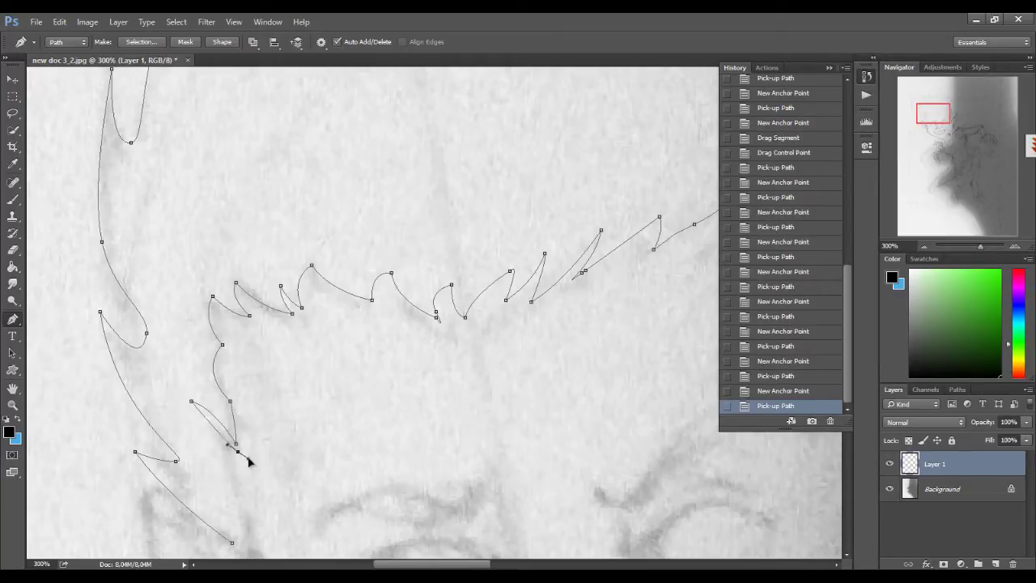
left_click_drag(229, 467, 231, 485)
left_click(240, 504)
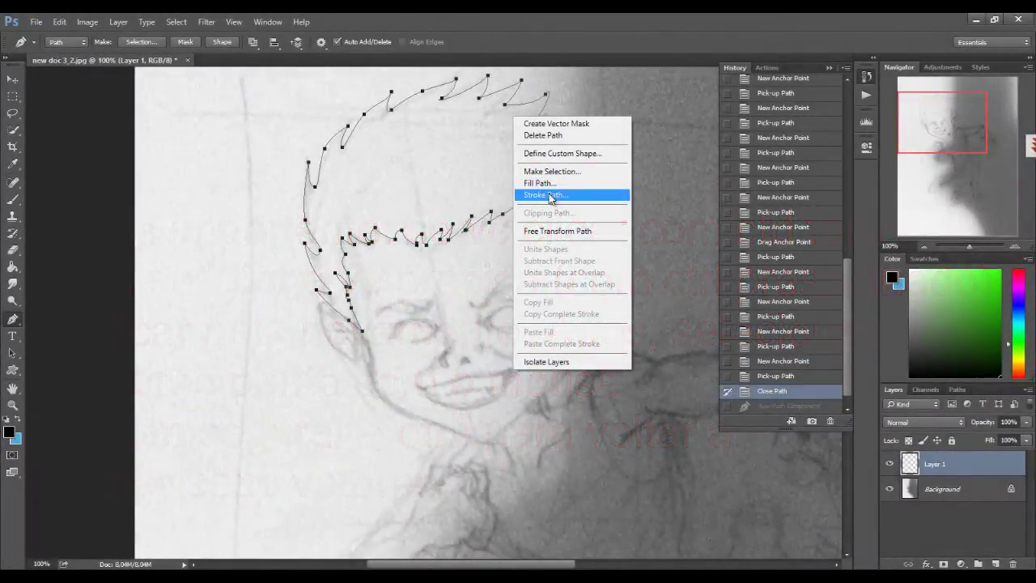
Inspect the Stroke Path tool options for the hair path, then cancel without stroking.
left_click(549, 198)
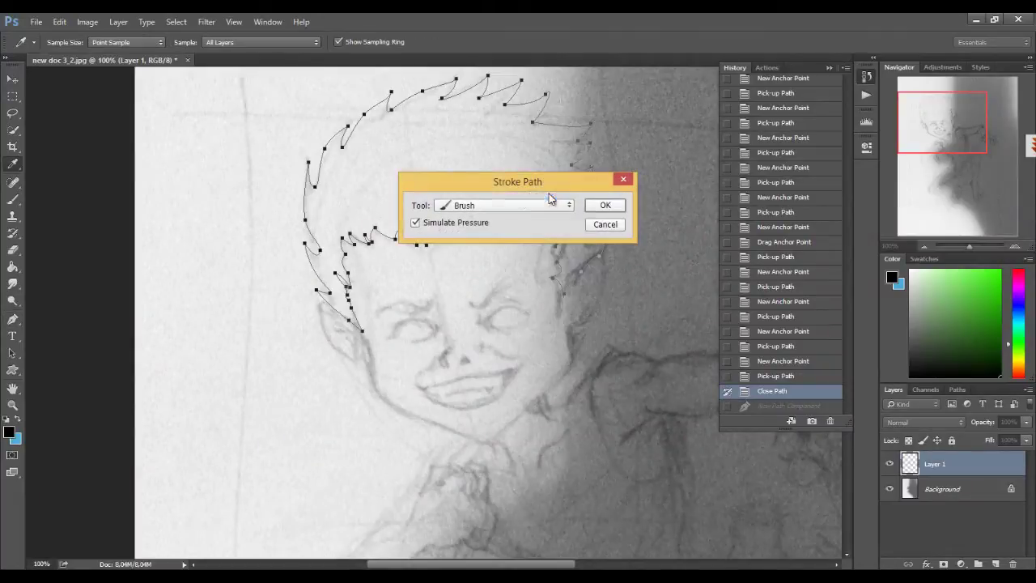
left_click(550, 204)
left_click(578, 236)
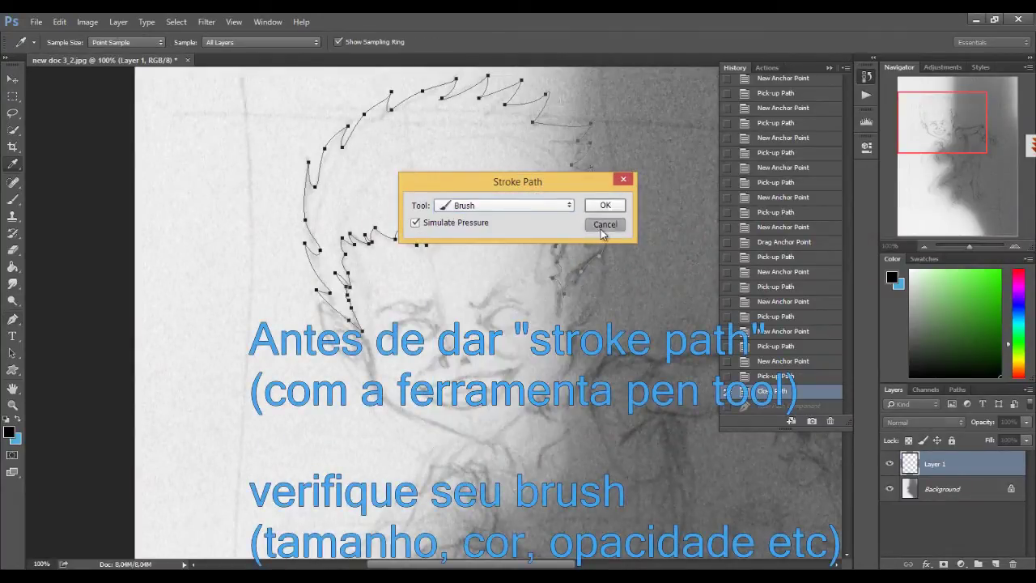
left_click(604, 224)
Check the Brush tool's size and hardness, then return to the Pen tool.
left_click(12, 201)
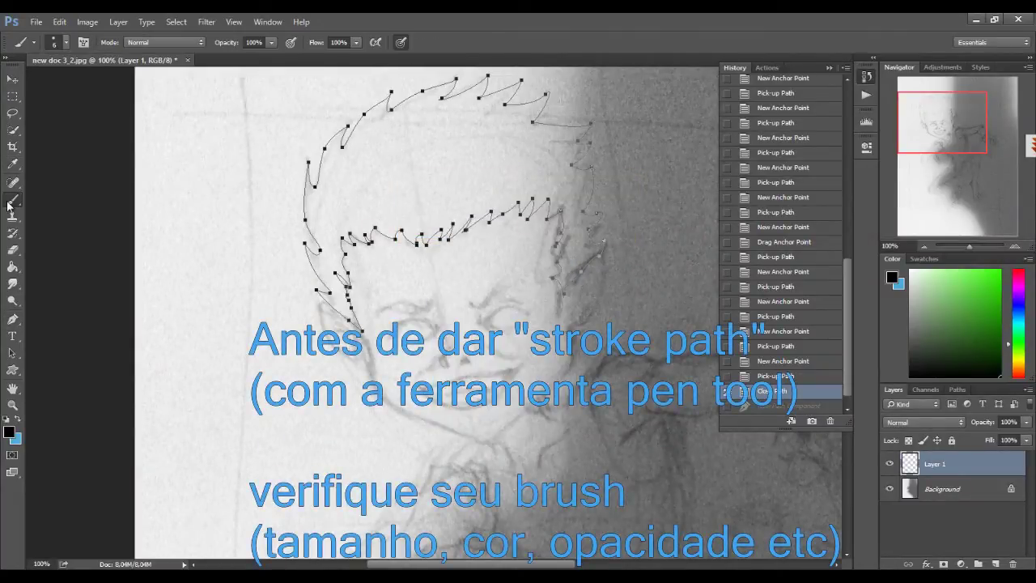
left_click(66, 43)
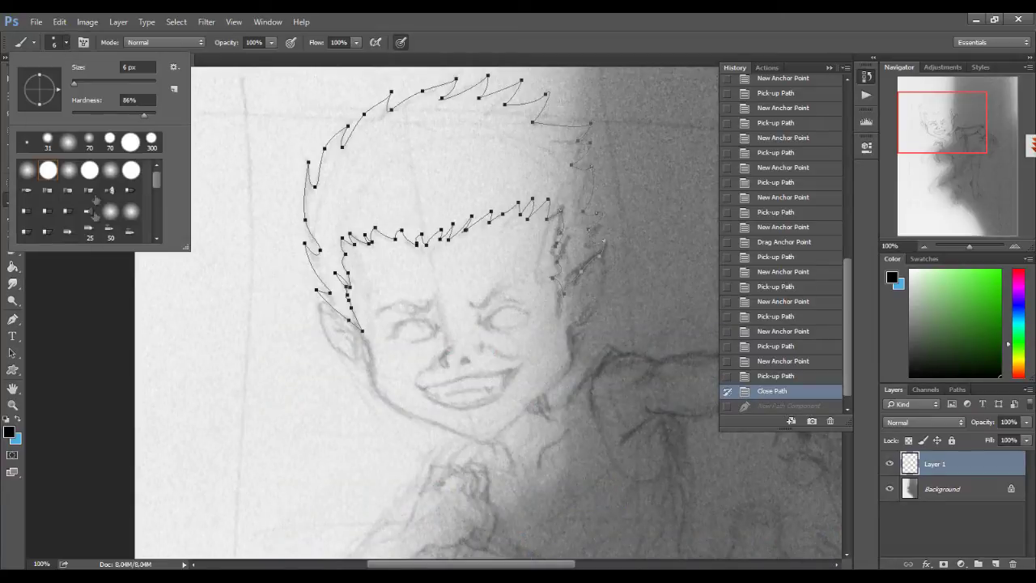
left_click(66, 42)
right_click(13, 319)
left_click(49, 318)
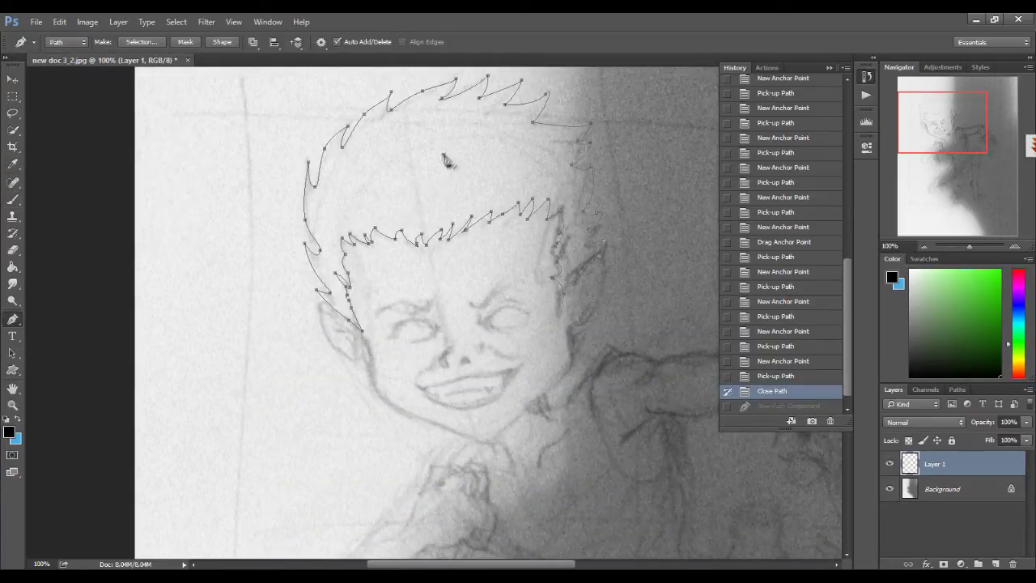
Stroke the hair path in black with the Brush, delete the path, and step back in History.
right_click(538, 169)
left_click(571, 243)
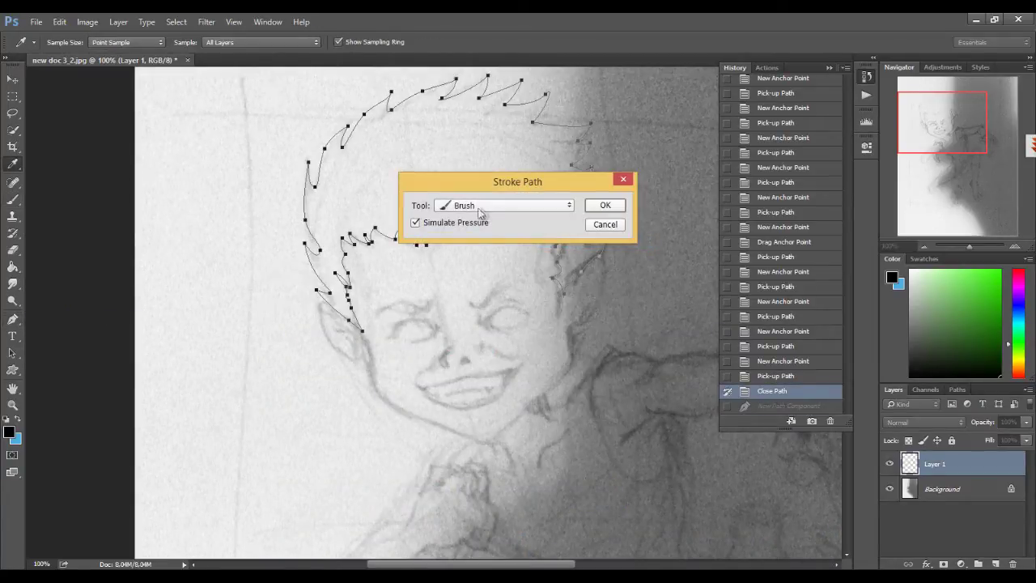
left_click(620, 209)
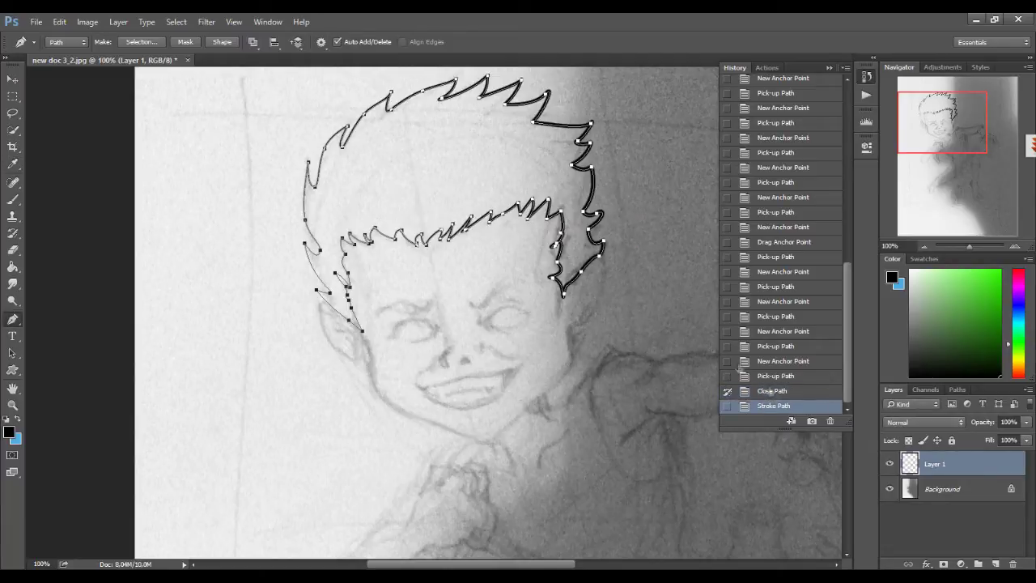
right_click(575, 94)
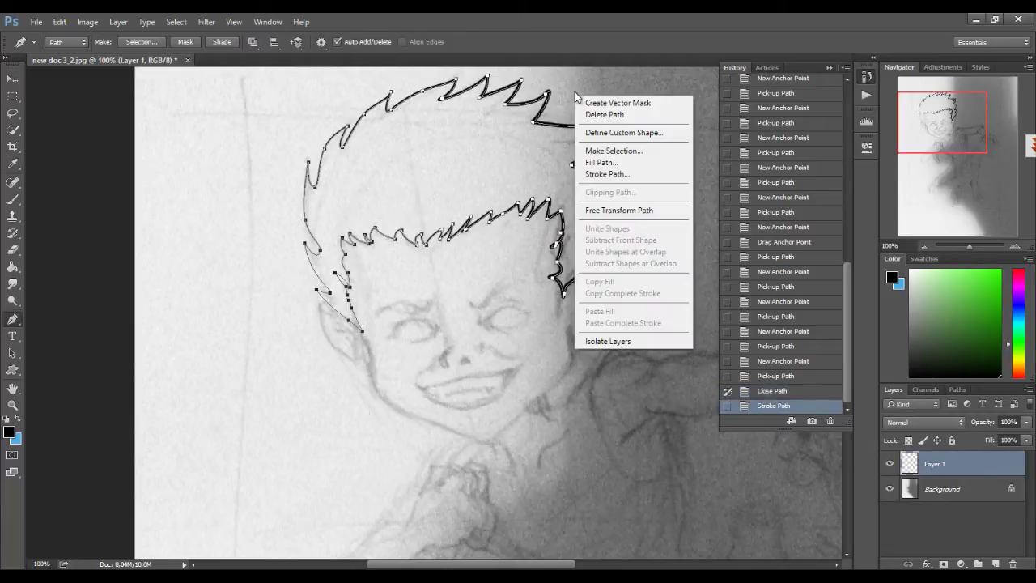
left_click(603, 116)
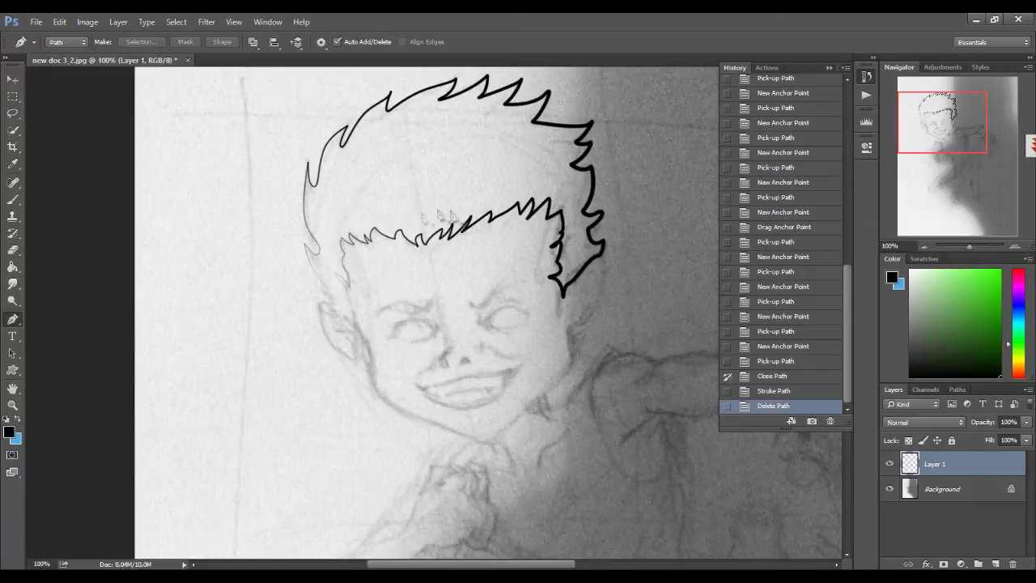
left_click(779, 376)
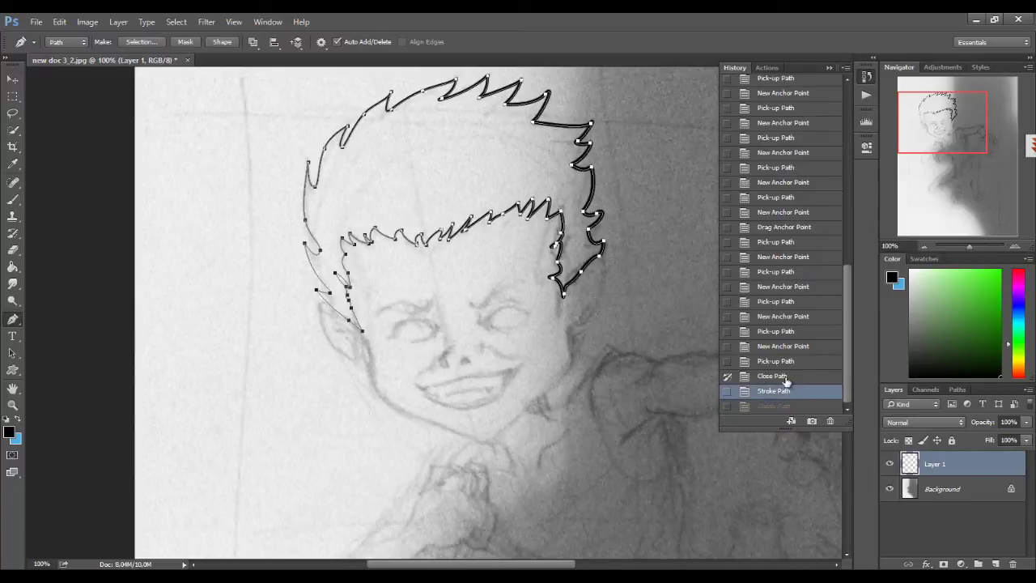
Compare History states, then restroke the hair path with Simulate Pressure off.
left_click(800, 392)
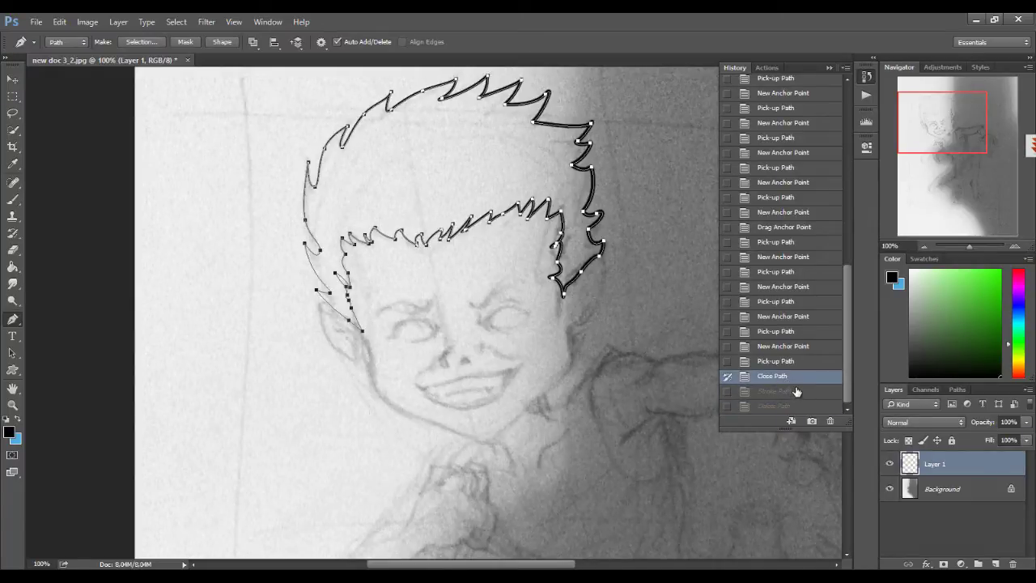
left_click(807, 375)
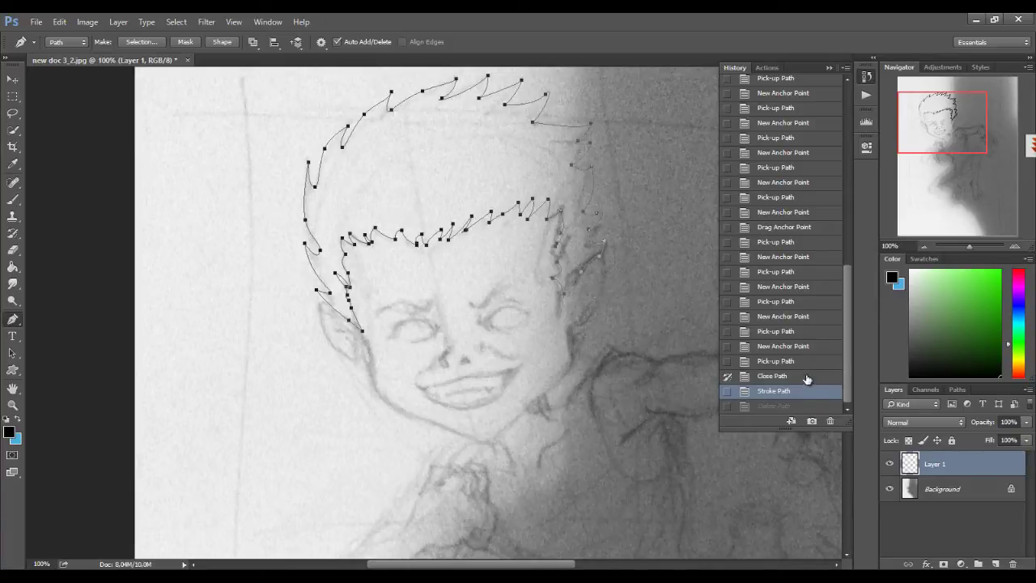
right_click(576, 189)
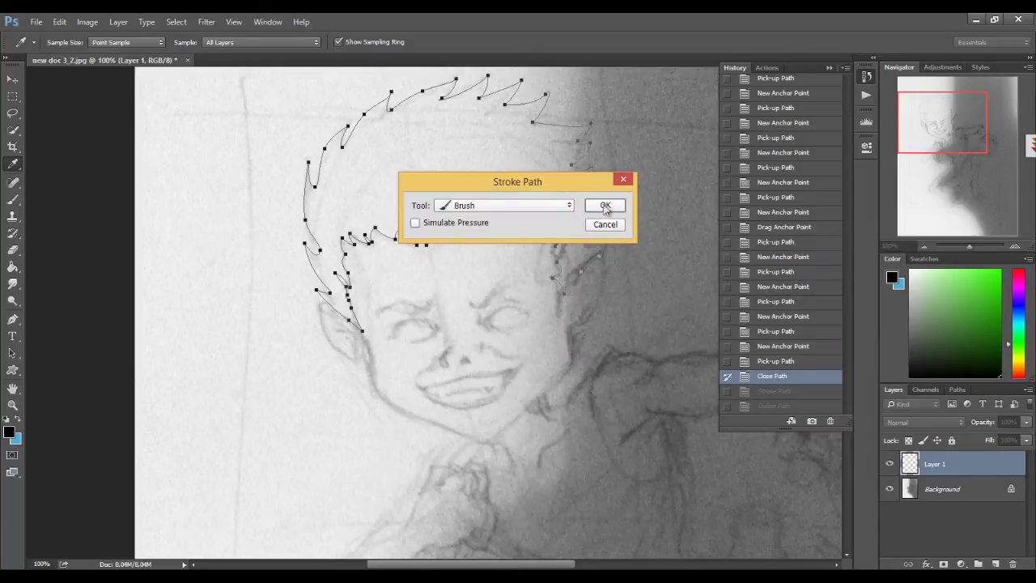
left_click(605, 206)
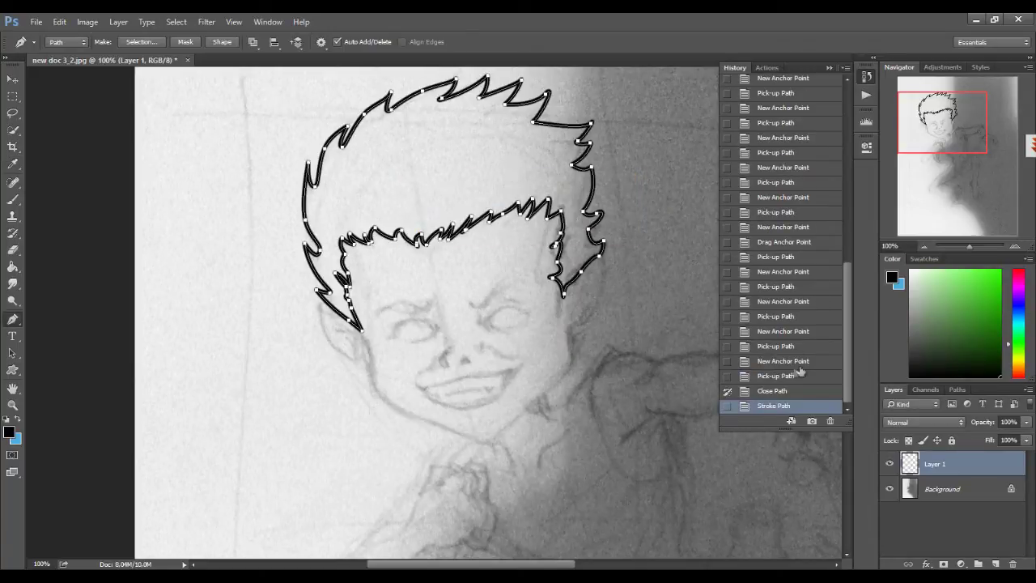
Delete the path, then revert History to the unstroked Close Path state.
right_click(551, 195)
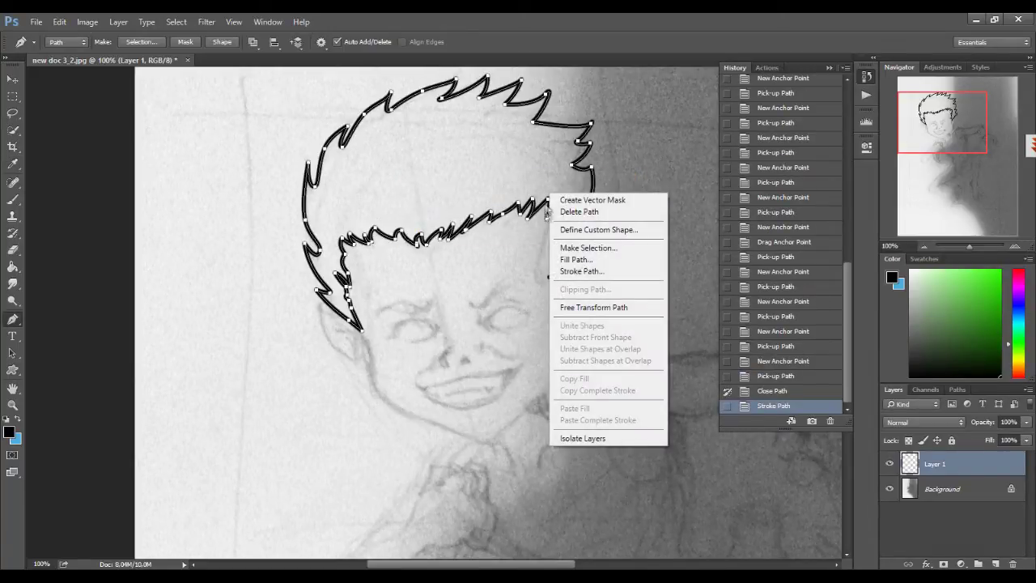
left_click(595, 213)
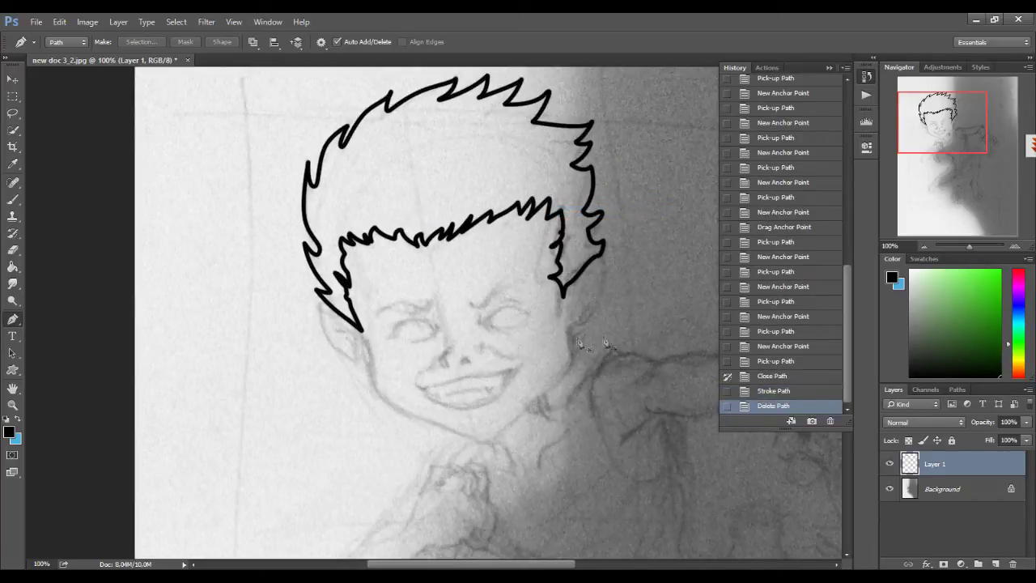
left_click(773, 376)
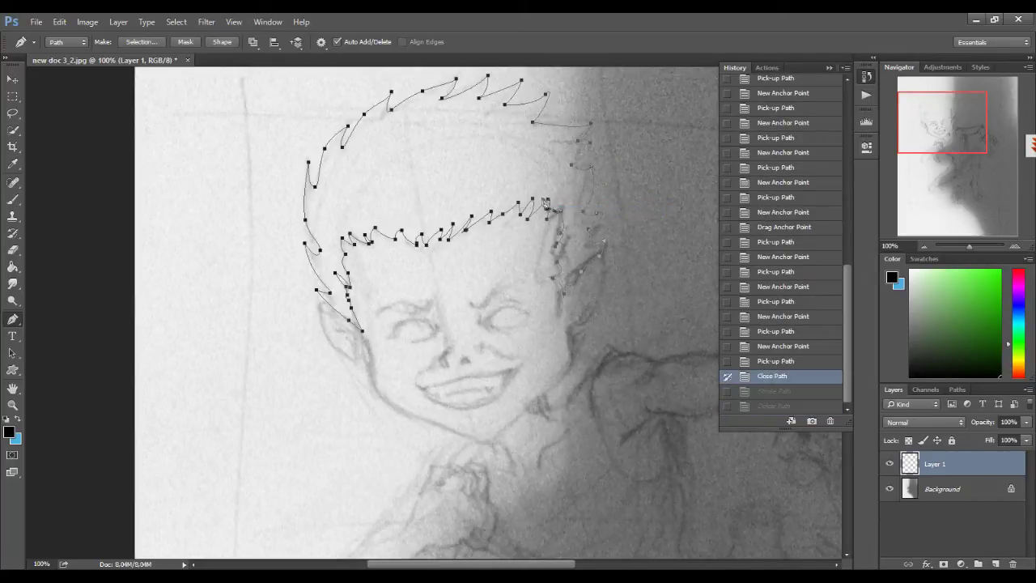
Set the brush to 2 px, test it with two dabs, undo them, and return to the Pen tool.
key("b")
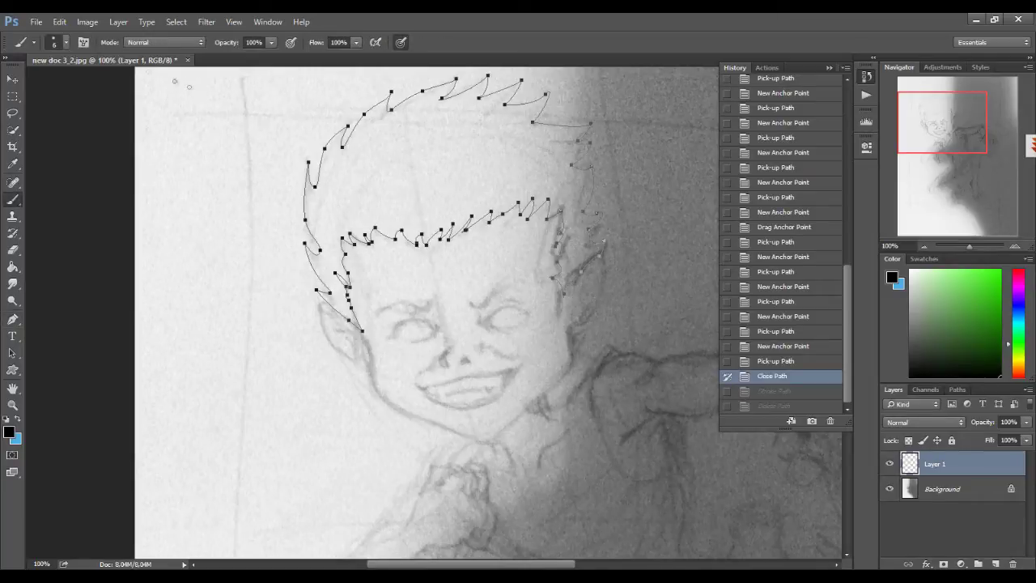
left_click(68, 43)
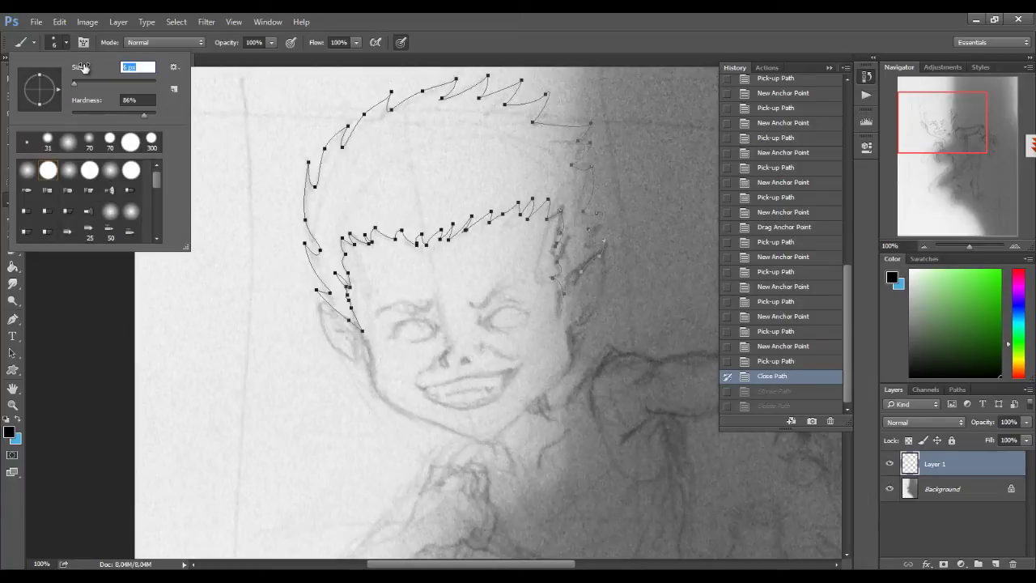
type("2")
key("Return")
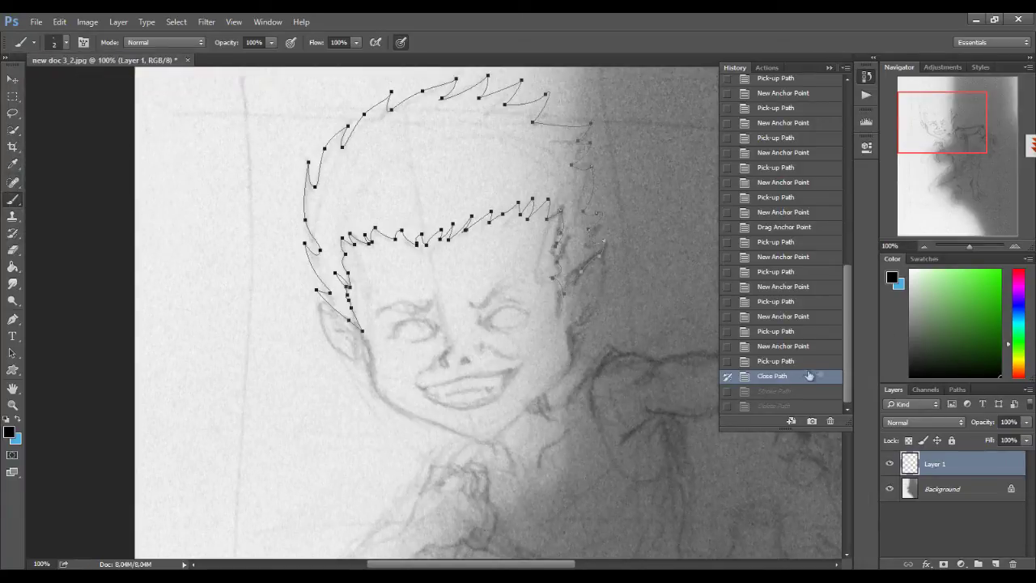
left_click(391, 200)
left_click(482, 177)
left_click(760, 378)
key("p")
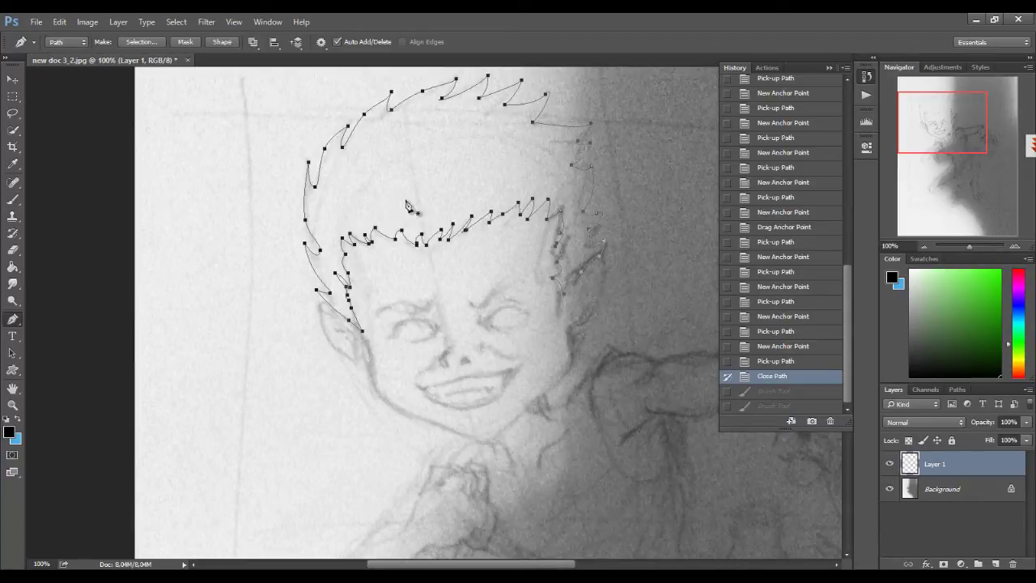
left_click(447, 207)
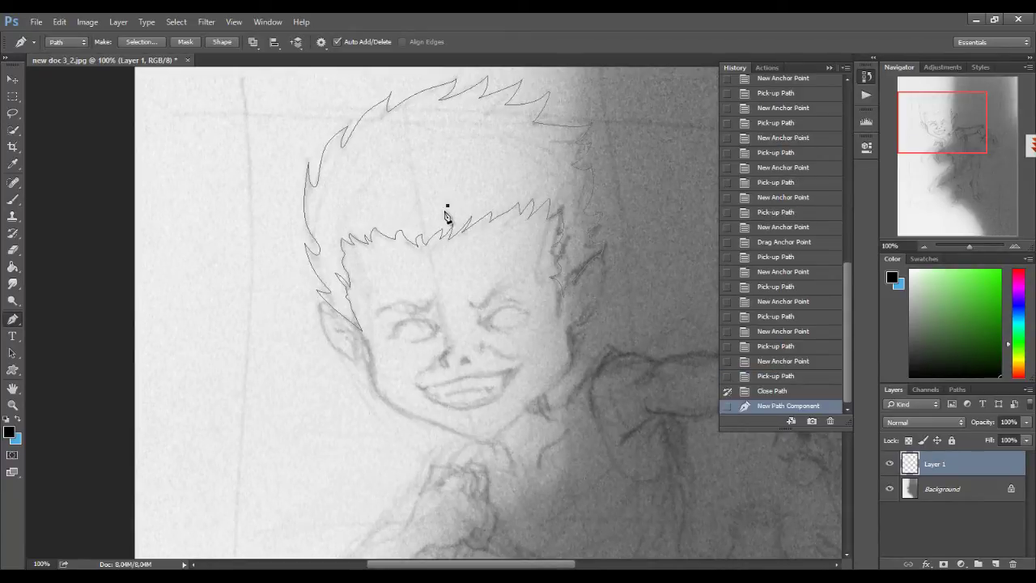
Undo the stray anchor, stroke the hair path with the thin 2 px brush, then delete the path.
key("ctrl+z")
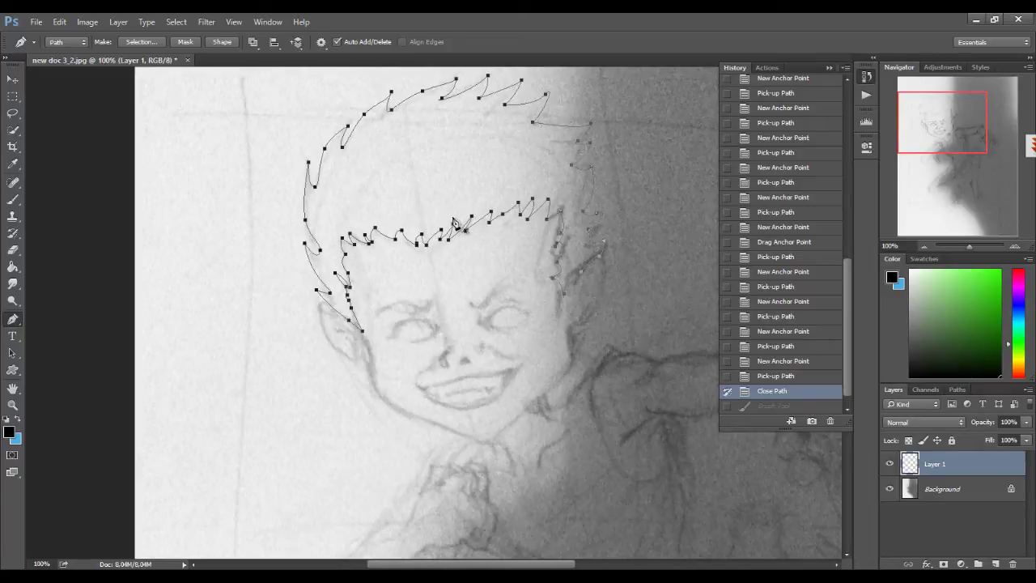
right_click(454, 216)
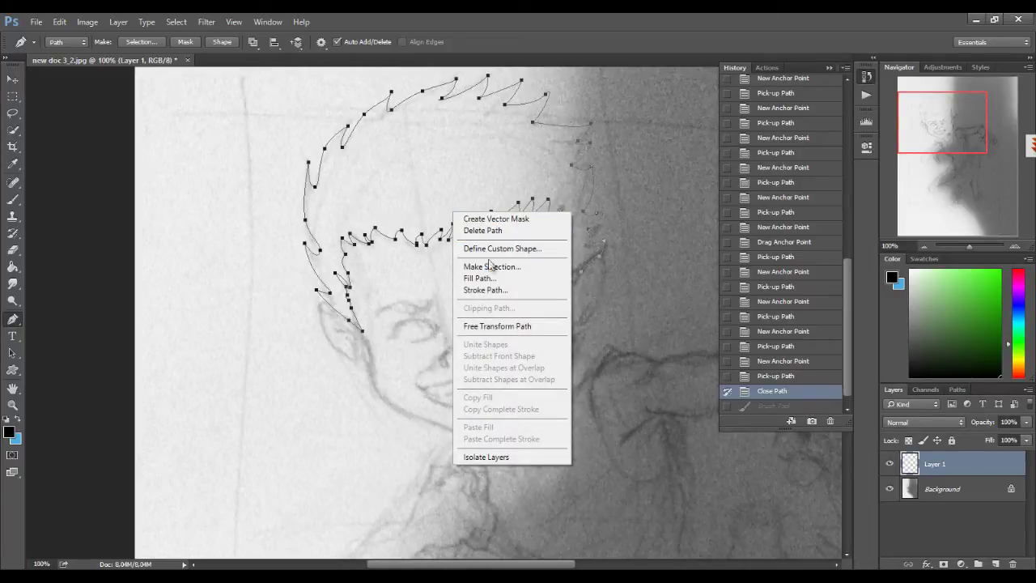
left_click(494, 291)
left_click(605, 206)
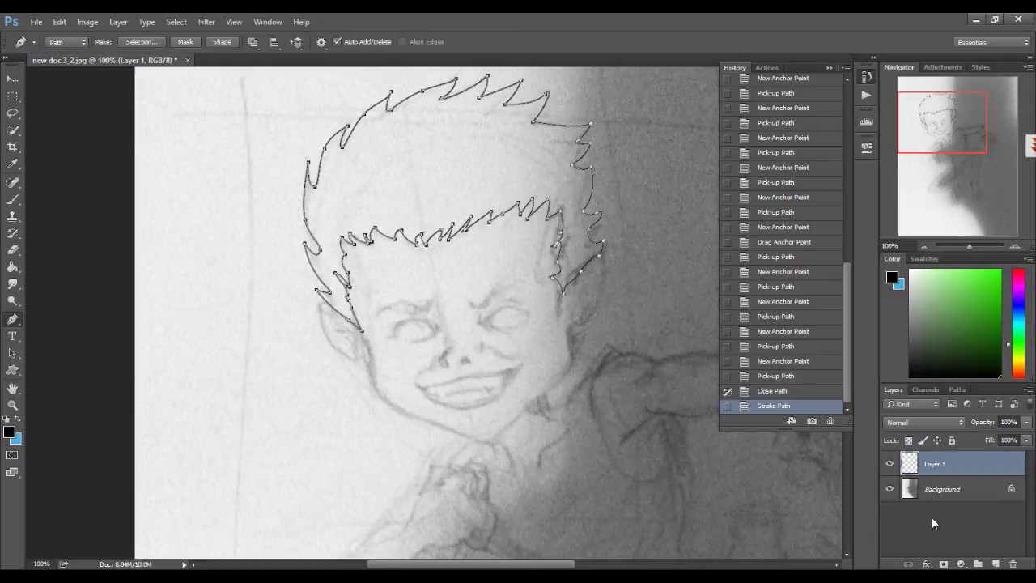
right_click(426, 189)
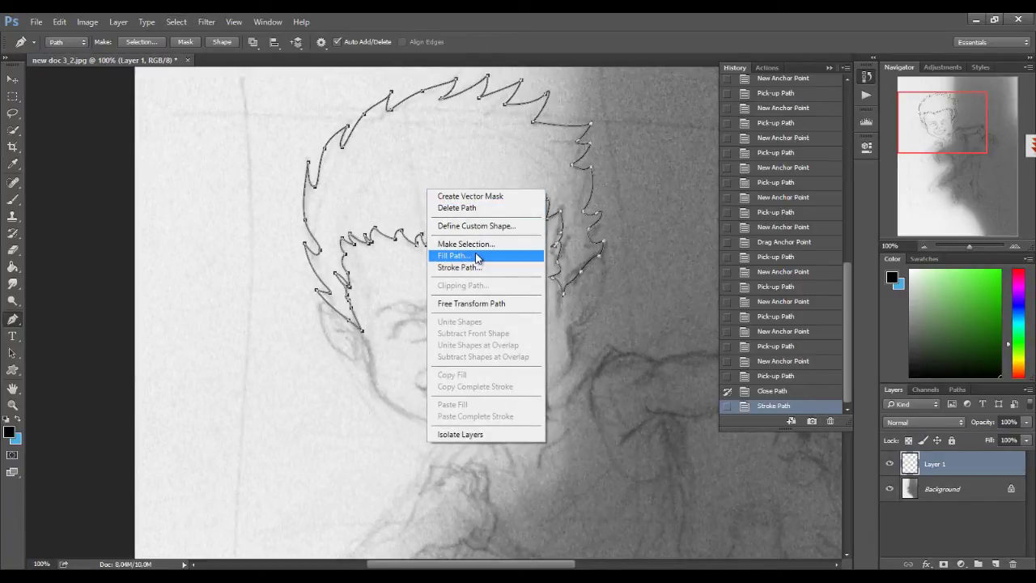
left_click(495, 207)
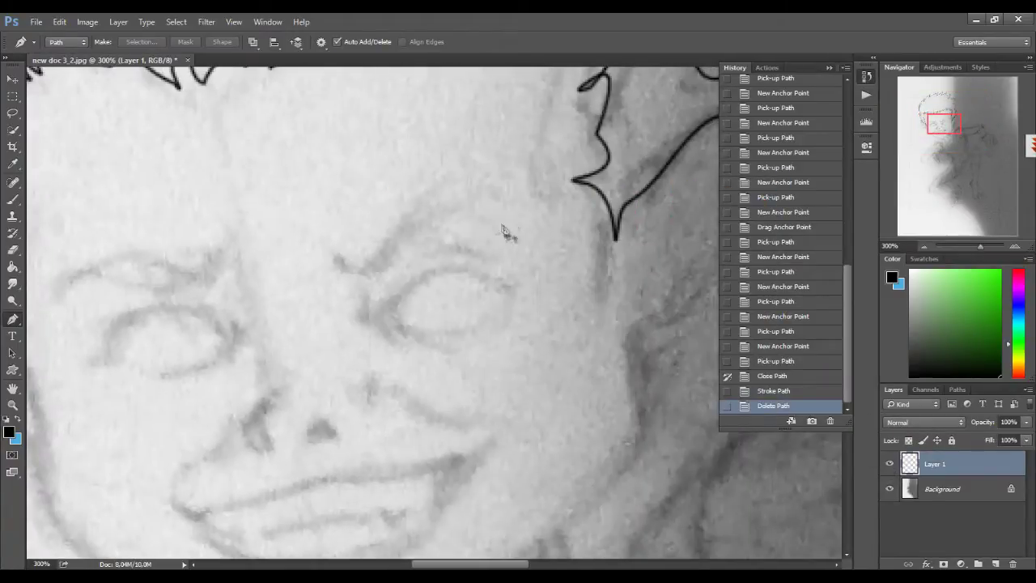
Trace and close a curved pen path around the first eyebrow.
left_click(340, 244)
left_click_drag(481, 169, 532, 213)
left_click_drag(395, 198, 371, 261)
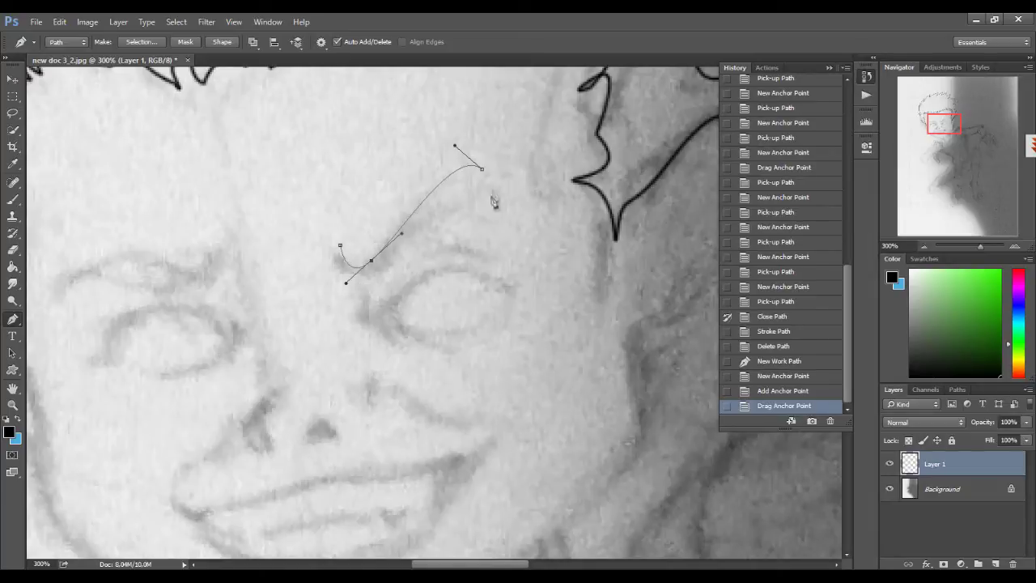
left_click(504, 225)
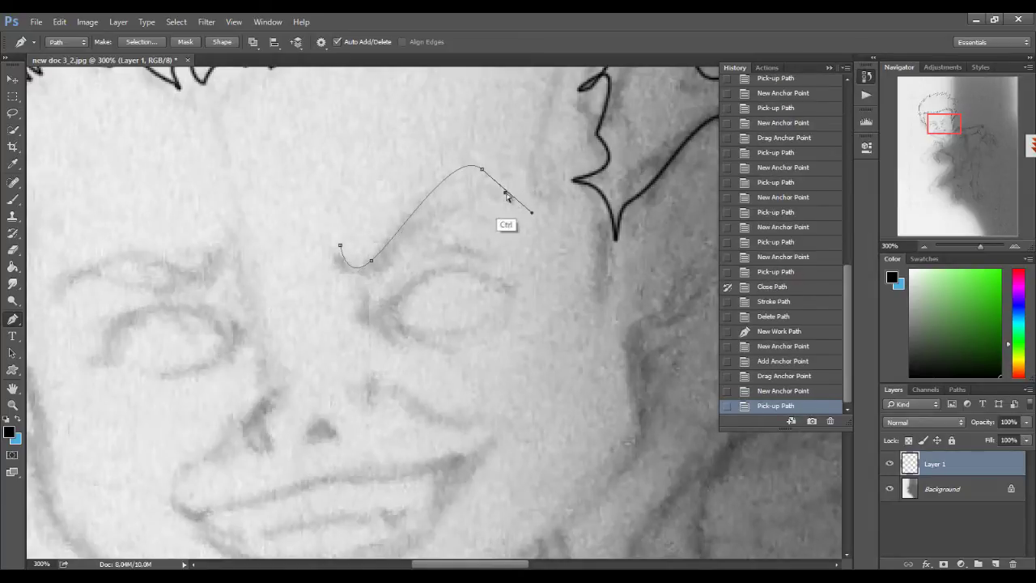
left_click(777, 377)
left_click(482, 170)
mouse_move(514, 202)
left_mouse_down()
mouse_move(523, 206)
mouse_move(509, 183)
mouse_move(453, 200)
left_mouse_up()
left_click(515, 202)
left_click(514, 201)
left_click(478, 194)
left_click_drag(369, 273, 288, 290)
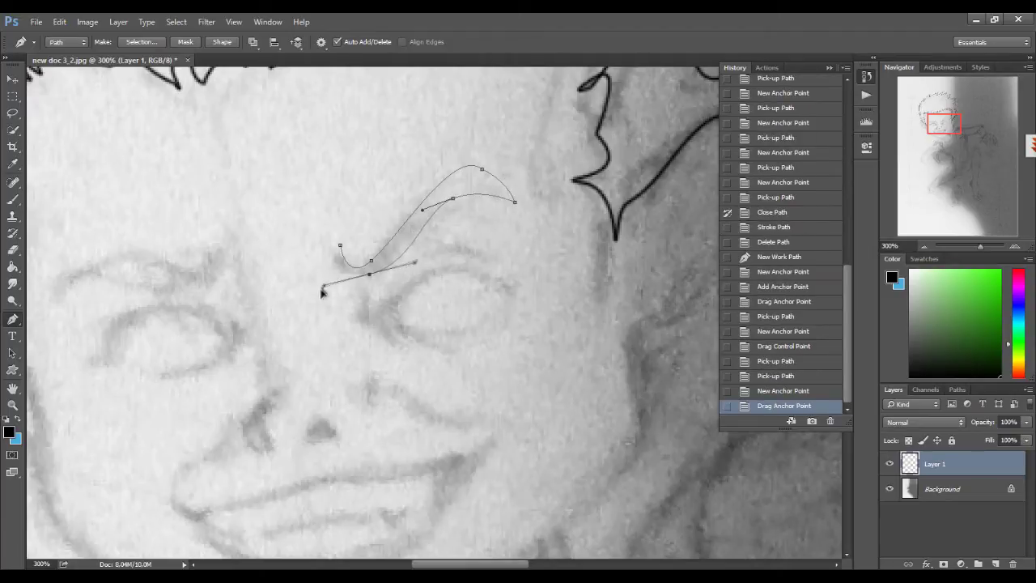
left_click(340, 245)
Trace and close the second eyebrow outline, refining it with an added point.
left_click(217, 241)
left_click_drag(191, 291, 158, 304)
mouse_move(61, 289)
left_mouse_down()
mouse_move(42, 327)
mouse_move(72, 327)
left_mouse_up()
left_click_drag(157, 251, 121, 262)
left_click(249, 238)
left_click(208, 250)
left_click_drag(208, 250, 221, 282)
Outline the right eye with a closed curved path.
left_click(422, 307)
left_click_drag(537, 283, 621, 327)
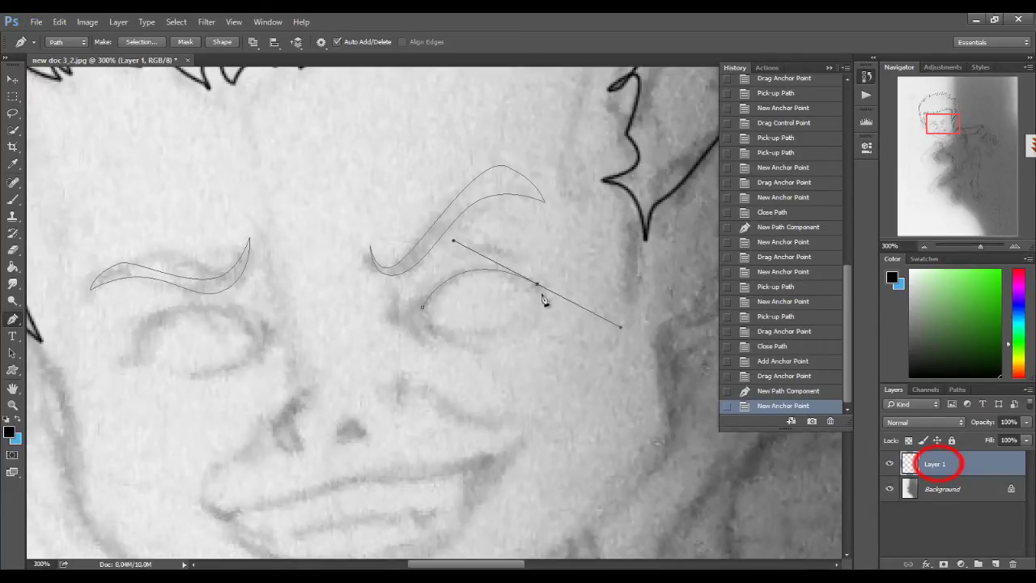
left_click_drag(484, 332, 438, 336)
left_click(422, 307)
Outline the left eye with a closed curved path and zoom in on it.
left_click(253, 339)
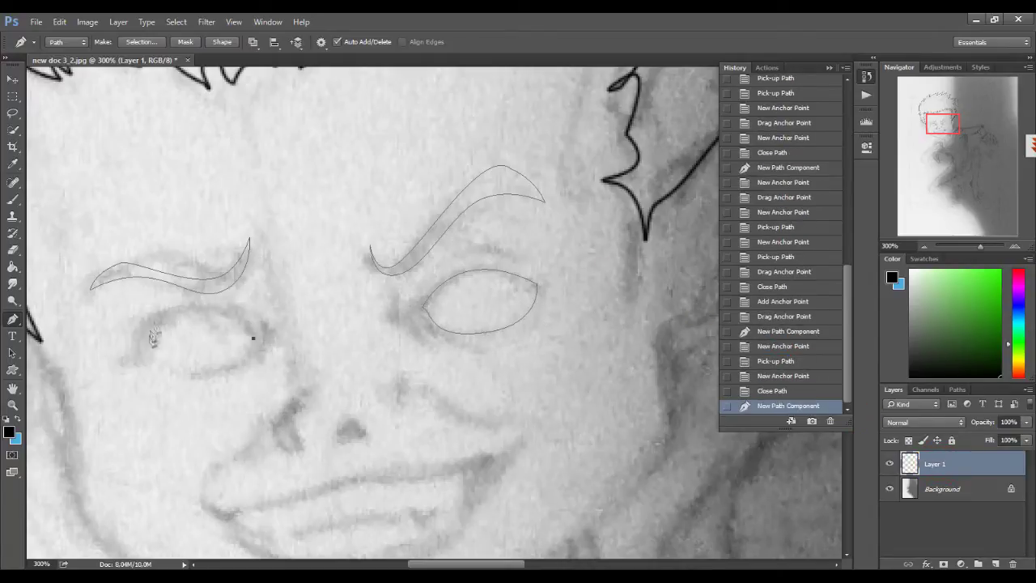
left_click_drag(120, 326, 115, 326)
left_click_drag(103, 377, 105, 378)
left_click(232, 365)
mouse_move(277, 338)
left_mouse_down()
mouse_move(224, 397)
mouse_move(156, 404)
left_mouse_up()
left_click(253, 341)
key("ctrl+plus")
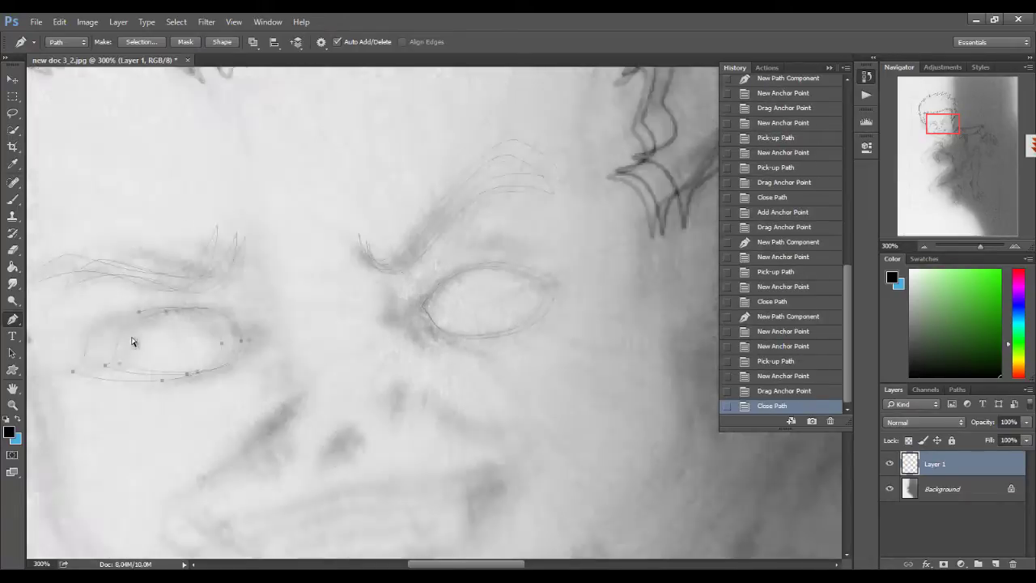
Refine the left eye outline with an extra point, then zoom out and undo a stray point.
left_click(45, 381)
mouse_move(47, 382)
left_mouse_down()
mouse_move(60, 389)
mouse_move(40, 394)
left_mouse_up()
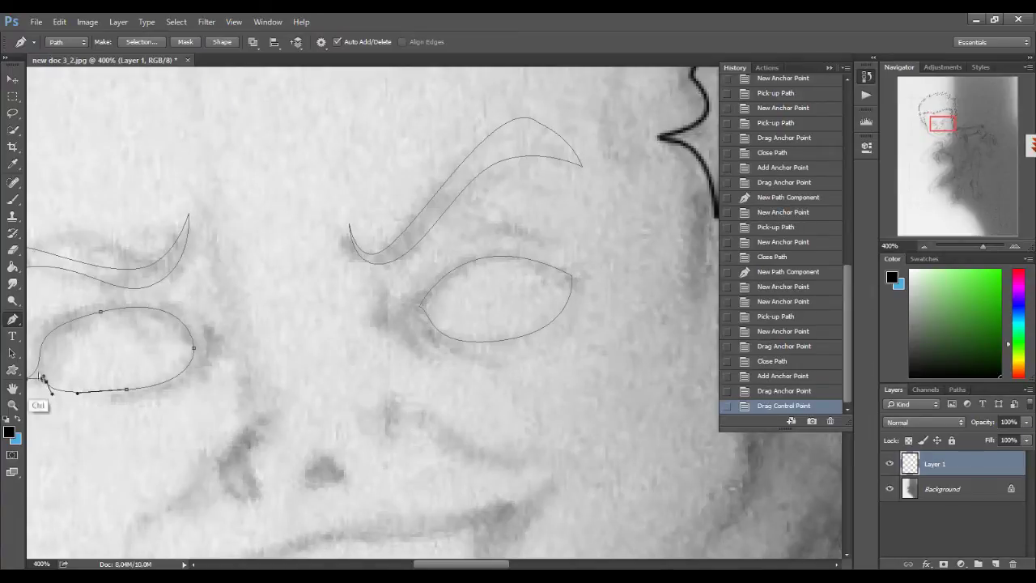
key("ctrl+minus")
key("ctrl+minus")
left_click(397, 395)
key("ctrl+alt+z")
key("ctrl+alt+z")
key("ctrl+alt+z")
Trace the nostrils and nose strokes as separate path components.
left_click(385, 390)
left_click(384, 389)
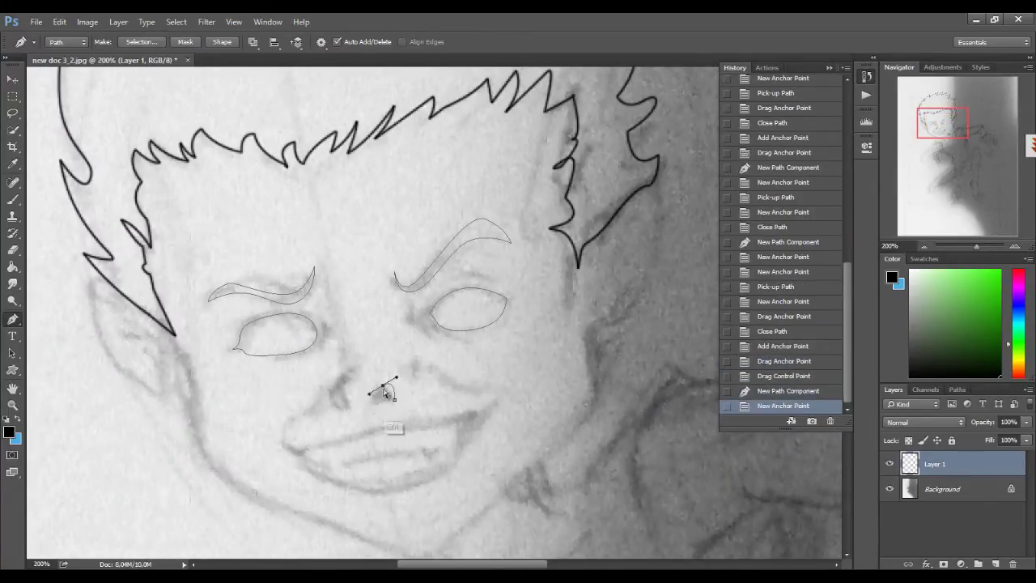
left_click_drag(383, 395, 370, 397)
left_click(389, 403)
left_click(342, 395)
left_click(340, 410)
left_click(344, 409)
left_click(336, 369)
left_click(332, 388)
mouse_move(333, 404)
left_mouse_down()
mouse_move(348, 379)
mouse_move(304, 410)
left_mouse_up()
Draw the curved line at the mouth's right corner.
left_click(323, 392)
left_click(437, 373)
left_click_drag(476, 388, 513, 384)
left_click(502, 406)
Trace the curved upper lip of the grin across the face.
left_click(488, 402)
left_click(285, 442)
left_click(415, 417)
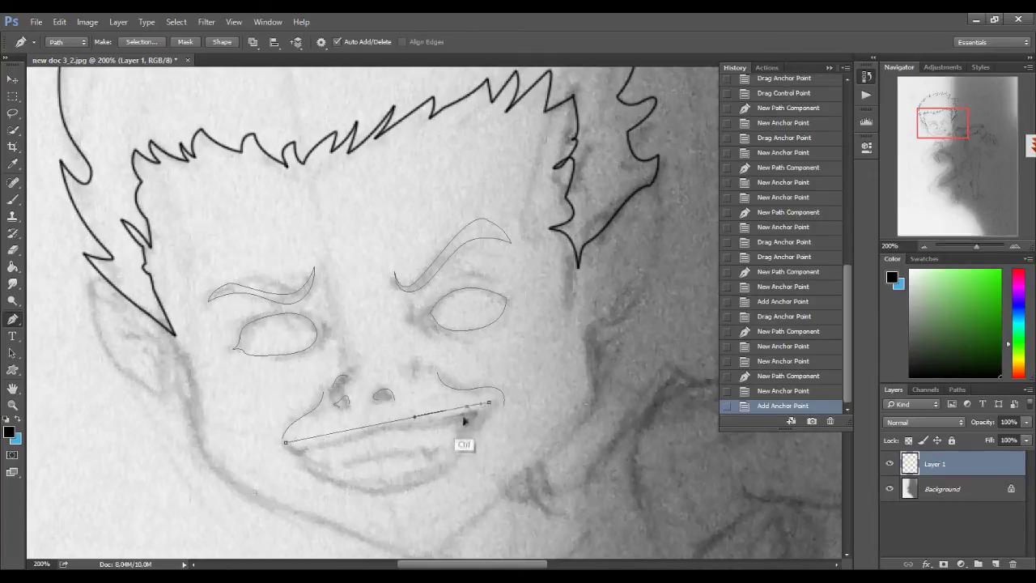
left_click_drag(469, 410, 448, 421)
left_click_drag(380, 429, 409, 421)
left_click(360, 438)
left_click_drag(327, 444, 364, 428)
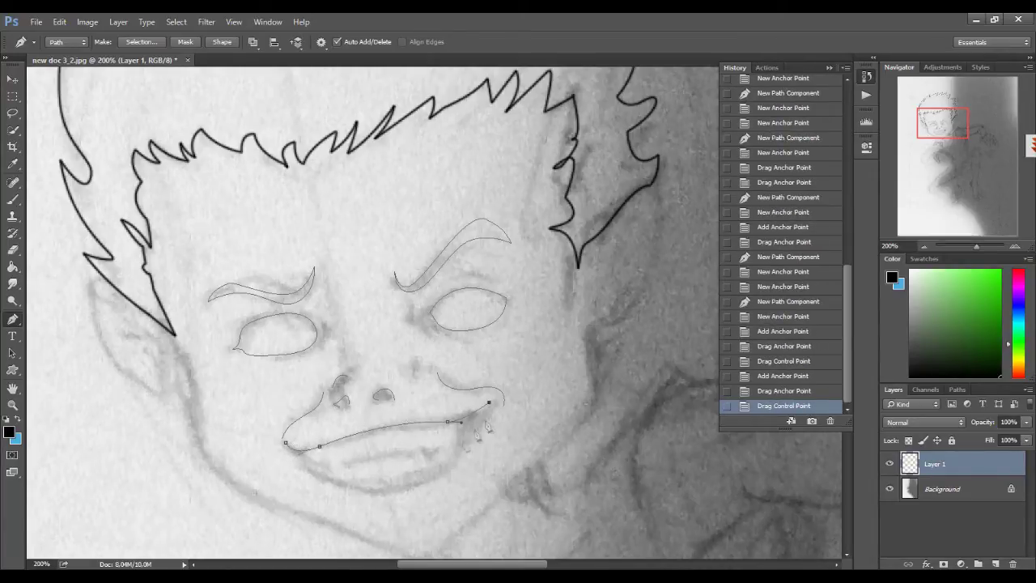
Curve the lower lip and close the mouth outline, adjusting its right corner.
left_click_drag(400, 494, 532, 464)
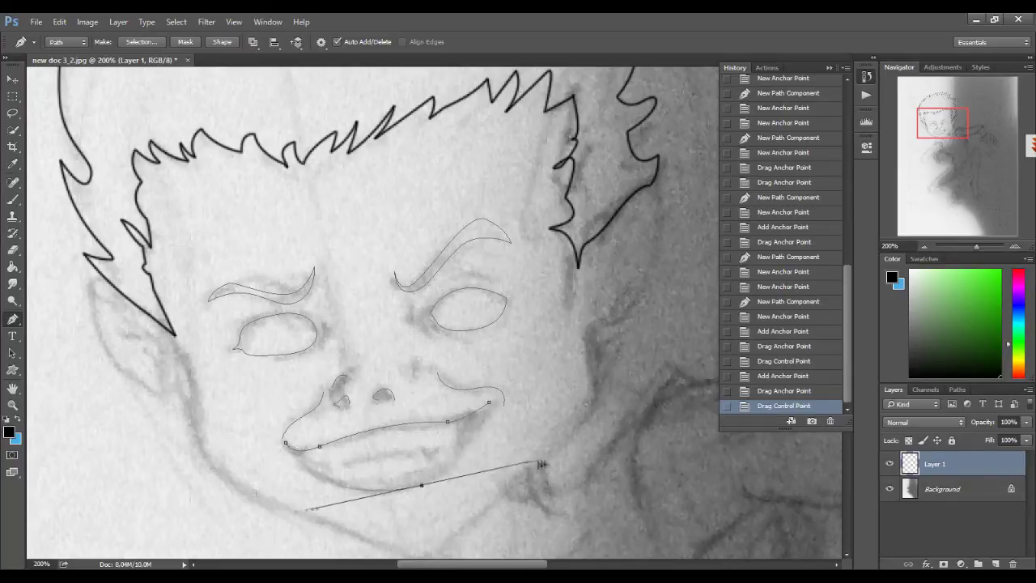
mouse_move(421, 502)
left_mouse_down()
mouse_move(304, 515)
mouse_move(336, 505)
left_mouse_up()
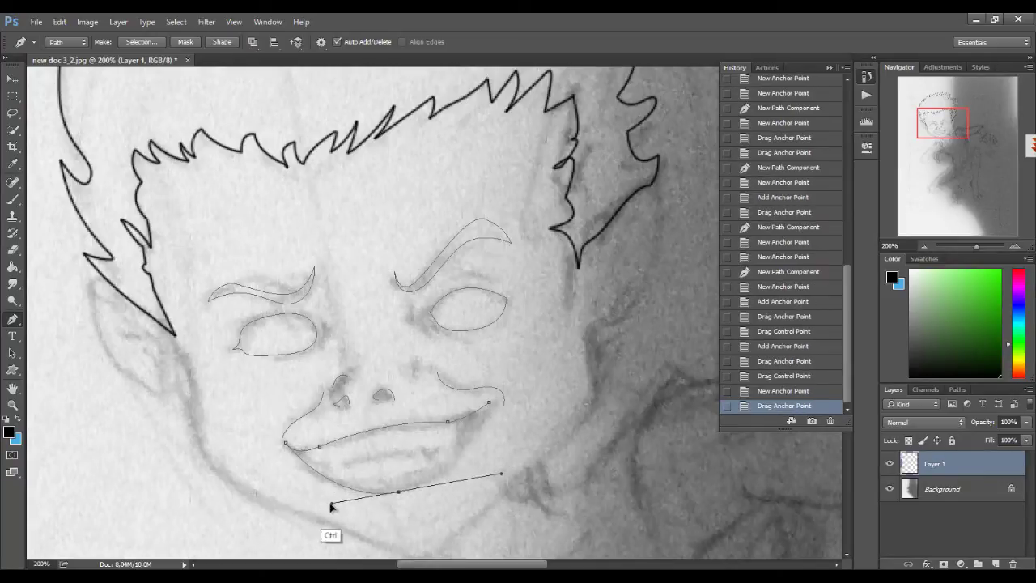
left_click(489, 404)
left_click(476, 453)
left_click_drag(477, 450, 472, 444)
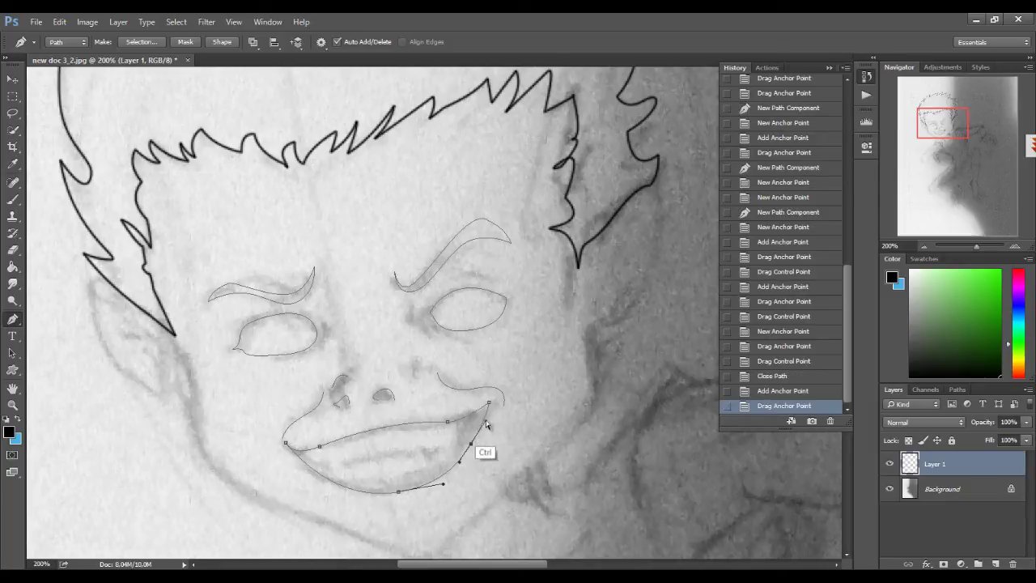
left_click_drag(488, 406, 492, 407)
left_click(460, 450, "ctrl")
Add a curved line descending from the mouth corner.
left_click(468, 424)
left_click(454, 452)
left_click(453, 452)
left_click(439, 474)
mouse_move(440, 474)
left_mouse_down()
mouse_move(457, 461)
mouse_move(421, 463)
mouse_move(425, 450)
mouse_move(391, 458)
mouse_move(418, 455)
mouse_move(605, 276)
left_mouse_up()
Draw the lower-lip line inside the mouth and zoom in on the mouth.
left_click(346, 464)
left_click(400, 458)
left_click(389, 459)
left_click(429, 462)
key("ctrl+plus")
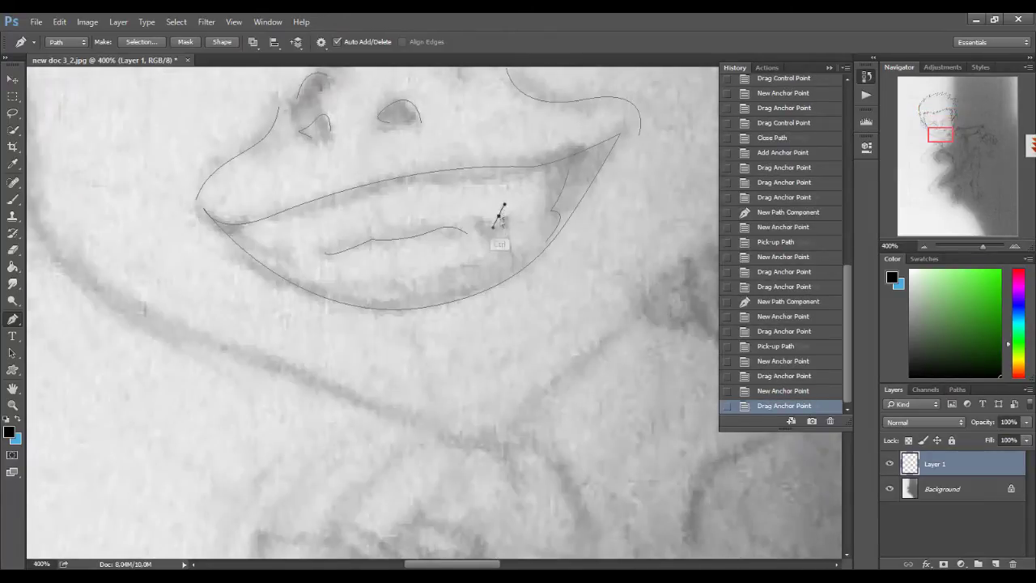
Extend and shape the upper teeth line inside the mouth.
left_click(467, 234)
left_click(468, 235)
mouse_move(467, 241)
left_mouse_down()
mouse_move(463, 227)
mouse_move(413, 245)
mouse_move(418, 224)
mouse_move(417, 236)
mouse_move(429, 234)
left_mouse_up()
left_click(413, 240)
left_click(400, 237)
left_click(417, 237)
Add a sharp-cornered fang to the teeth line near the lip corner.
left_click(491, 220)
left_click(487, 257)
mouse_move(489, 256)
left_mouse_down()
mouse_move(493, 226)
mouse_move(483, 224)
mouse_move(502, 236)
mouse_move(523, 198)
left_mouse_up()
left_click(493, 231, "alt")
left_click(524, 213)
mouse_move(520, 238)
left_mouse_down()
mouse_move(488, 251)
mouse_move(496, 255)
mouse_move(502, 240)
left_mouse_up()
left_click(496, 255, "alt")
left_click(500, 233)
key("ctrl+minus")
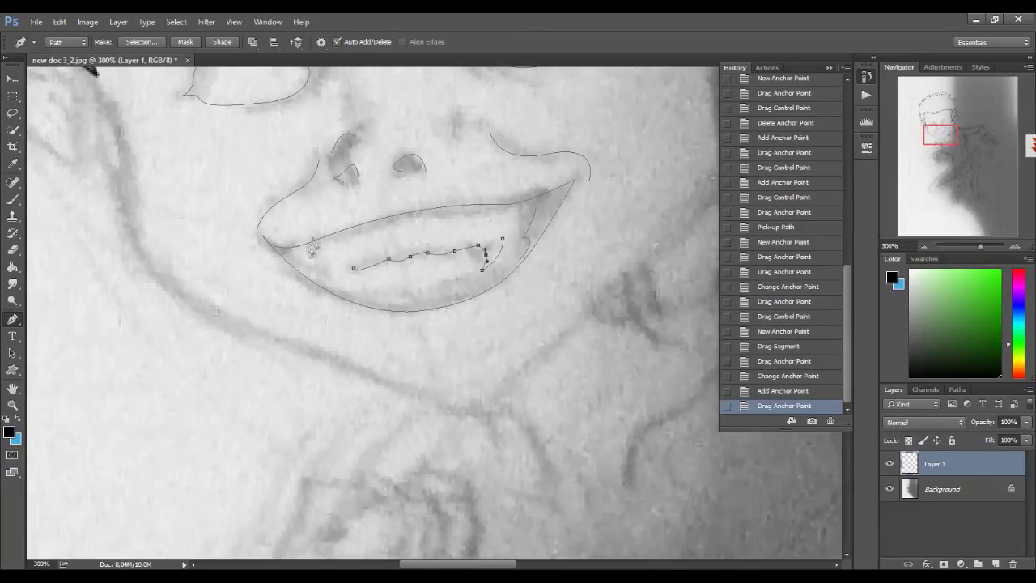
Draw the curved lower fang path.
left_click(297, 251)
mouse_move(318, 267)
left_mouse_down()
mouse_move(333, 259)
mouse_move(362, 300)
left_mouse_up()
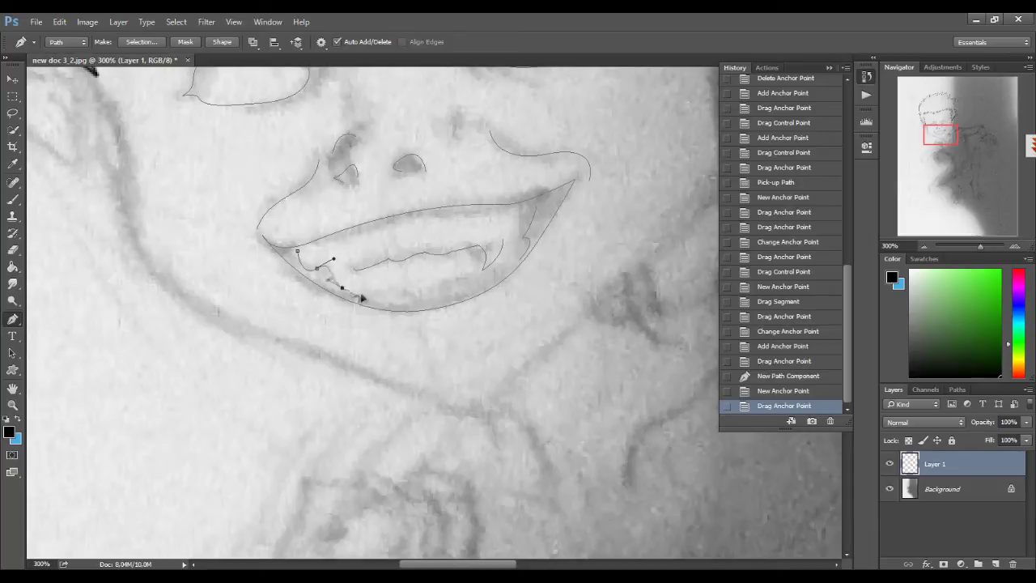
left_click(343, 293)
left_click_drag(341, 290, 338, 290)
Zoom out to the whole face and begin new paths beside it toward the left ear.
key("ctrl+minus")
scroll(606, 220, "up", 3)
left_click(475, 208)
left_click(446, 234)
left_click(351, 265)
Trace the left ear's curved outer outline and its inner ear line as path components.
left_click(350, 247)
left_click(335, 235)
mouse_move(273, 243)
left_mouse_down()
mouse_move(254, 257)
mouse_move(276, 242)
left_mouse_up()
left_click(123, 218, "ctrl")
left_click_drag(104, 199, 130, 208)
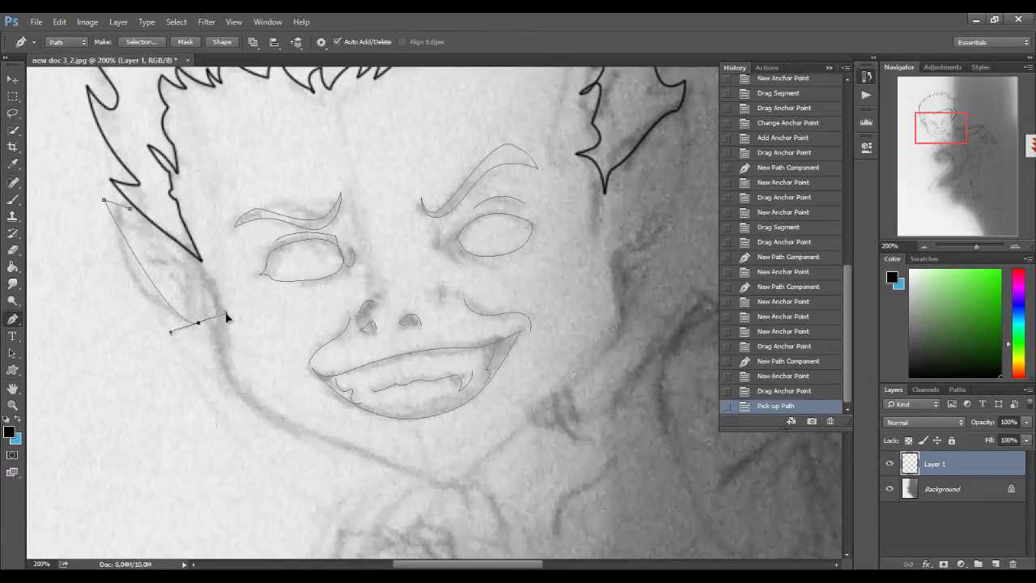
mouse_move(198, 323)
left_mouse_down()
mouse_move(221, 329)
mouse_move(134, 347)
left_mouse_up()
left_click(180, 320)
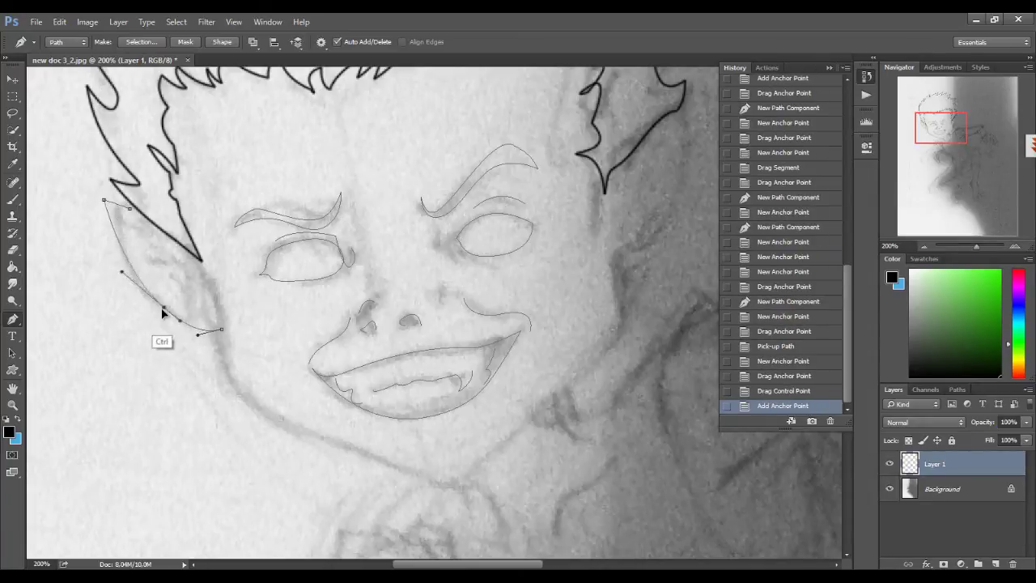
left_click_drag(162, 311, 164, 307)
left_click_drag(122, 270, 116, 212)
mouse_move(164, 306)
left_mouse_down()
mouse_move(188, 284)
mouse_move(186, 307)
mouse_move(196, 306)
mouse_move(172, 296)
mouse_move(187, 291)
left_mouse_up()
left_click(117, 256)
left_click_drag(142, 254, 166, 251)
Draw the jawline path from the left ear toward the chin, with a sharp corner point.
left_click(201, 260)
left_click_drag(458, 475, 639, 475)
left_click_drag(280, 401, 231, 377)
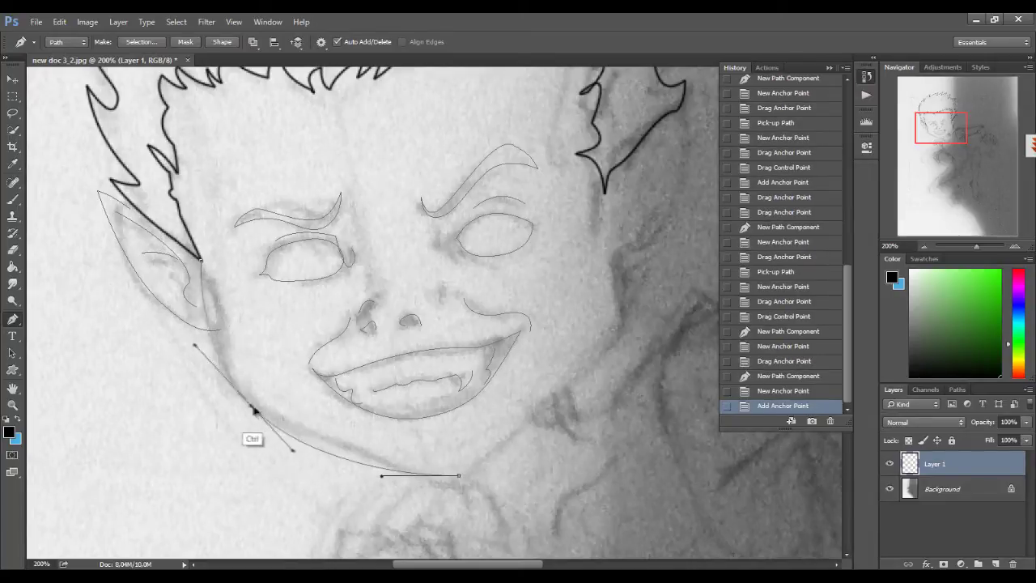
left_click(228, 378, "alt")
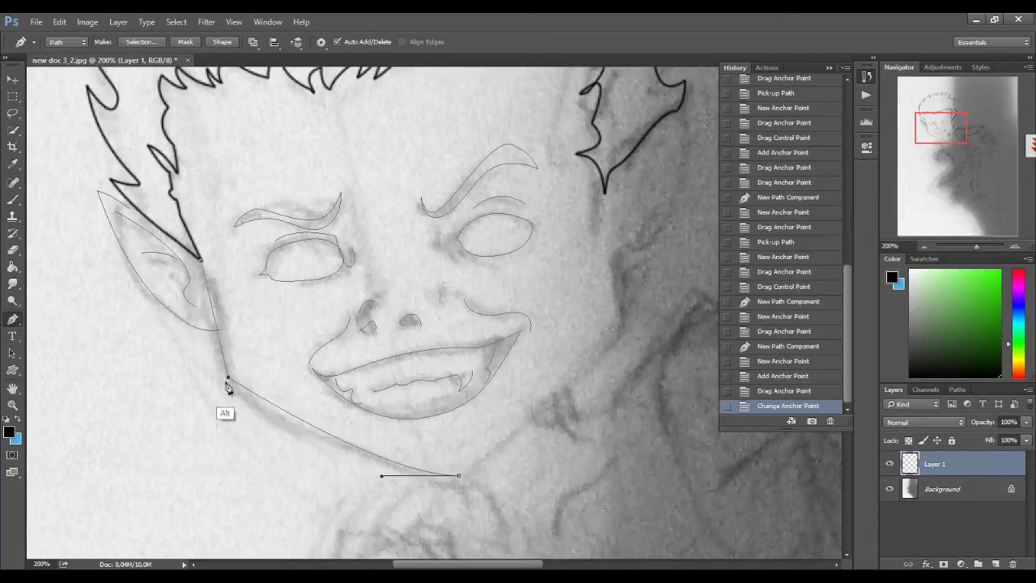
left_click_drag(306, 429, 289, 426)
left_click(217, 342)
left_click_drag(217, 342, 220, 335)
left_click_drag(228, 376, 234, 388)
left_click_drag(458, 475, 446, 484)
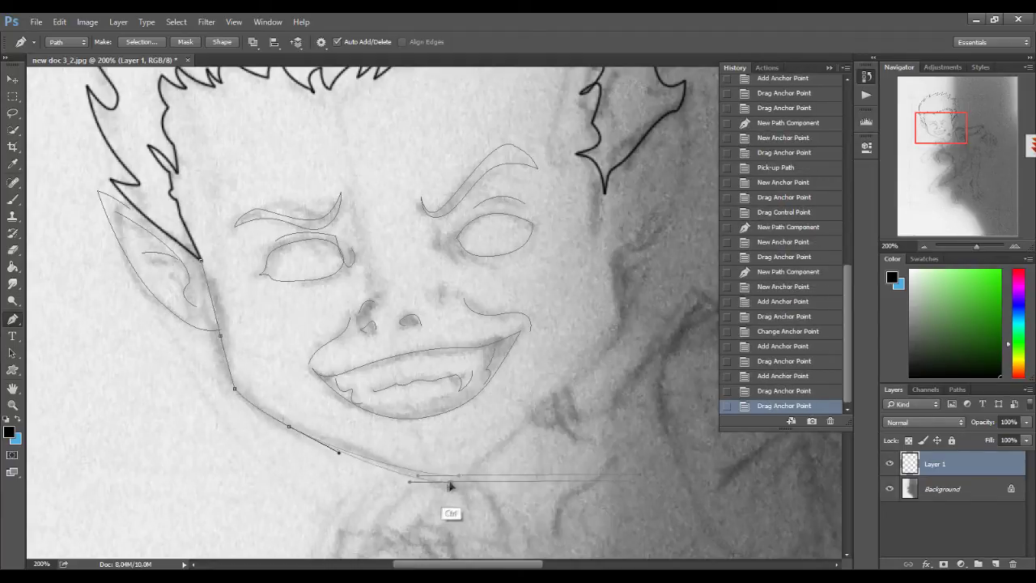
Continue the jawline along the lower jaw and curve it up the right cheek.
left_click(446, 484)
left_click(378, 465)
left_click_drag(378, 465, 377, 461)
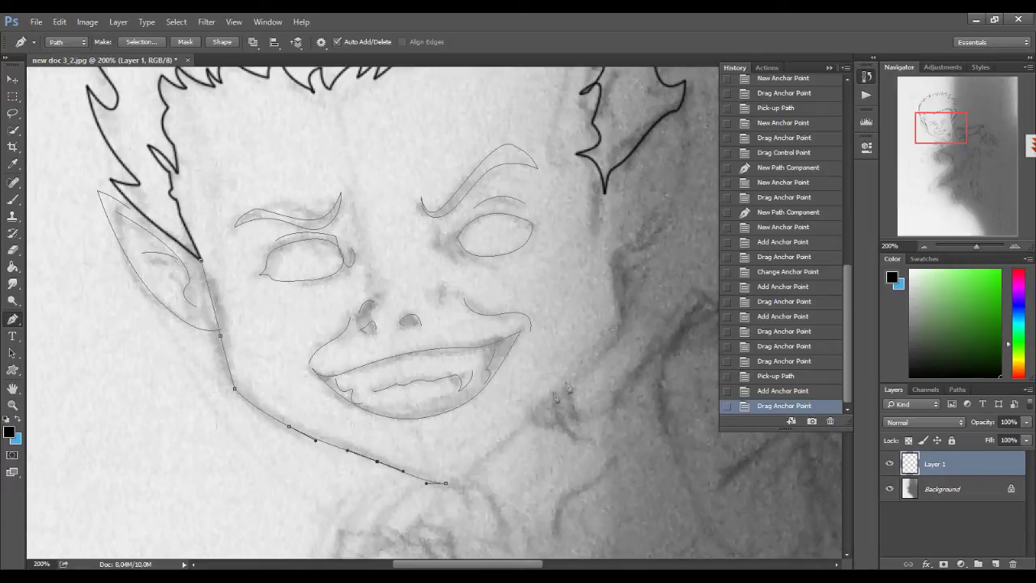
left_click(614, 343)
left_click(555, 398)
left_click_drag(555, 397, 597, 366)
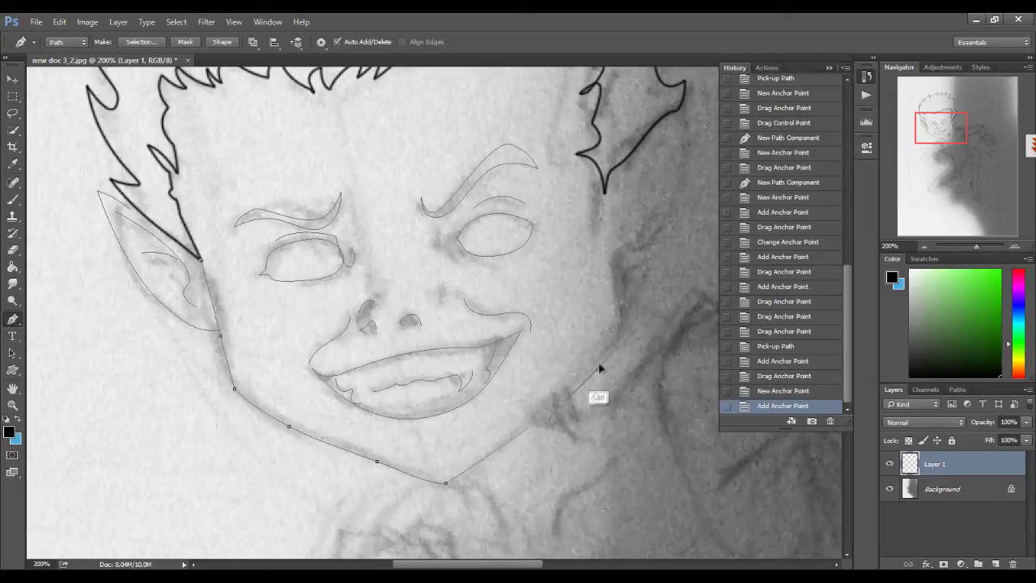
Trace the right ear's outline from the hair edge down to its curved tip.
left_click_drag(660, 207, 563, 271)
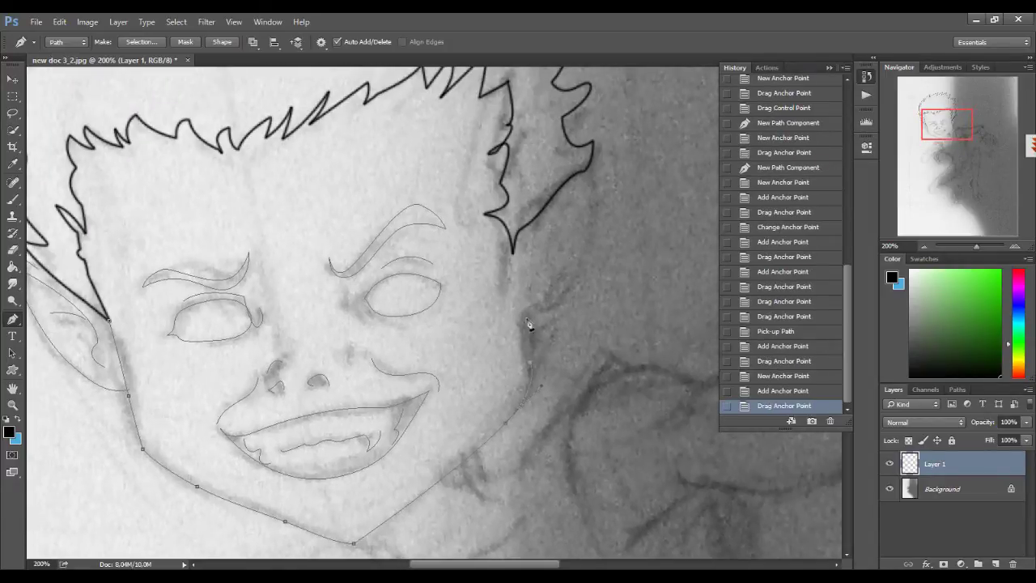
left_click(513, 250)
left_click(586, 172)
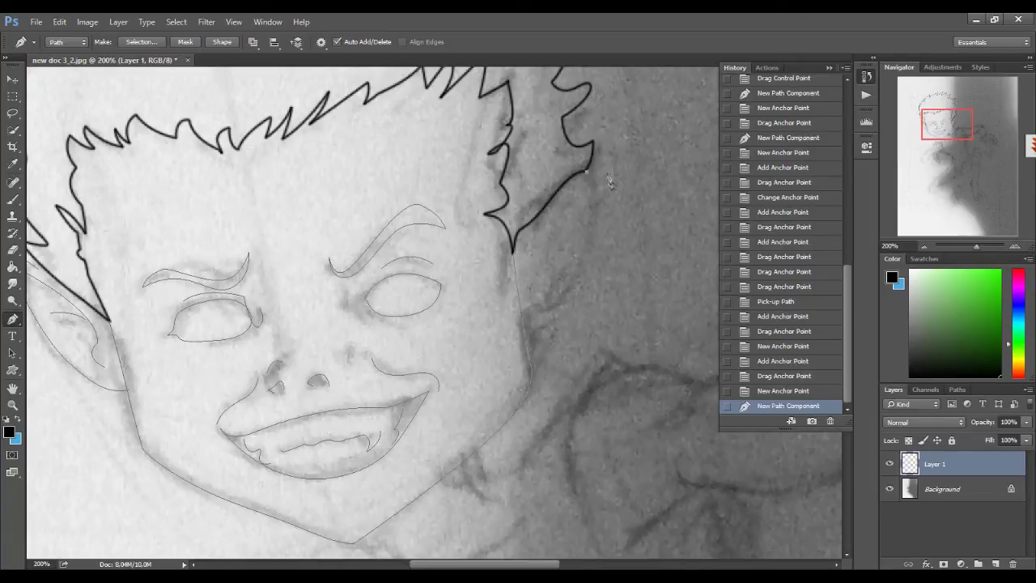
left_click(613, 151)
left_click(556, 338)
left_click(555, 331)
left_click(537, 335)
left_click_drag(537, 335, 572, 277)
Add the cheek-side and inner right ear lines as curved path segments.
left_click(542, 259)
left_click(552, 272)
left_click(557, 274)
left_click(546, 301)
left_click(541, 298)
left_click(538, 298)
left_click(537, 297)
left_click(595, 213)
mouse_move(539, 296)
left_mouse_down()
mouse_move(583, 243)
mouse_move(624, 217)
left_mouse_up()
left_click(587, 232)
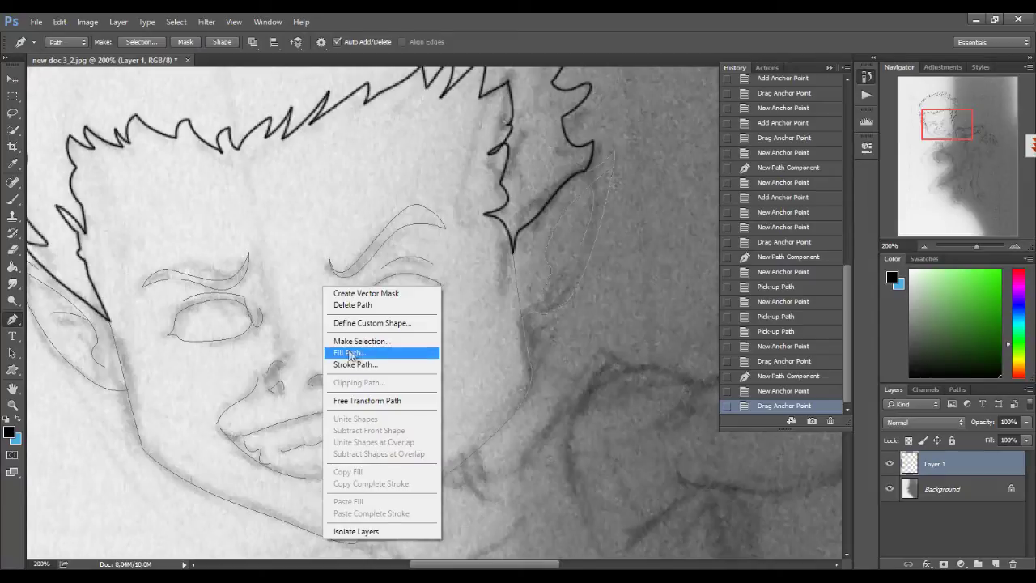
Stroke all face paths in black with the brush, then delete the face work path.
left_click(355, 365)
left_click(604, 206)
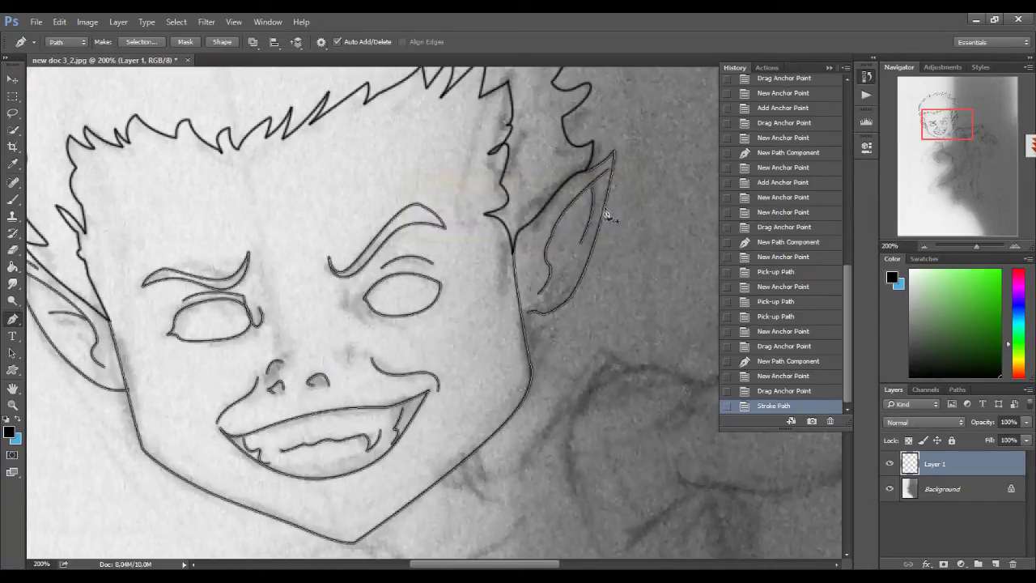
left_click(463, 285)
right_click(495, 305)
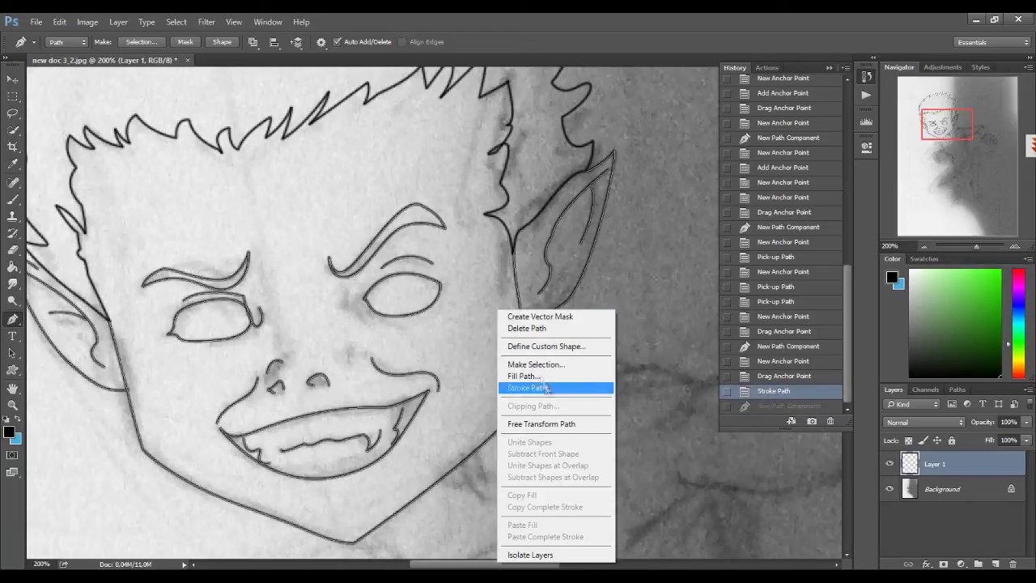
left_click(549, 329)
Zoom in on the mouth and place curved anchors along the upper teeth edge.
scroll(310, 519, "up", 3)
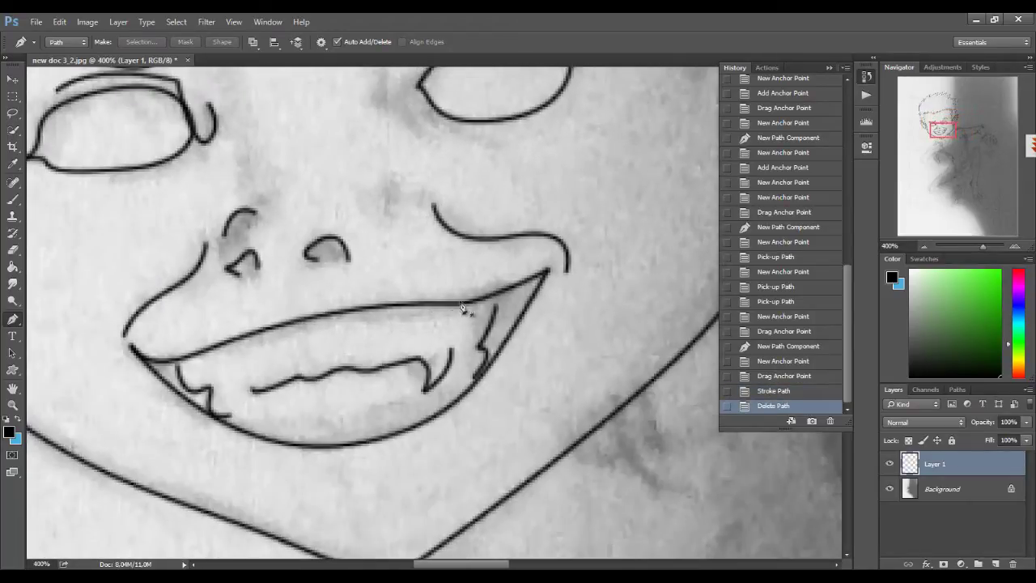
mouse_move(462, 307)
left_mouse_down()
mouse_move(429, 329)
mouse_move(404, 323)
mouse_move(410, 316)
left_mouse_up()
left_click(393, 335)
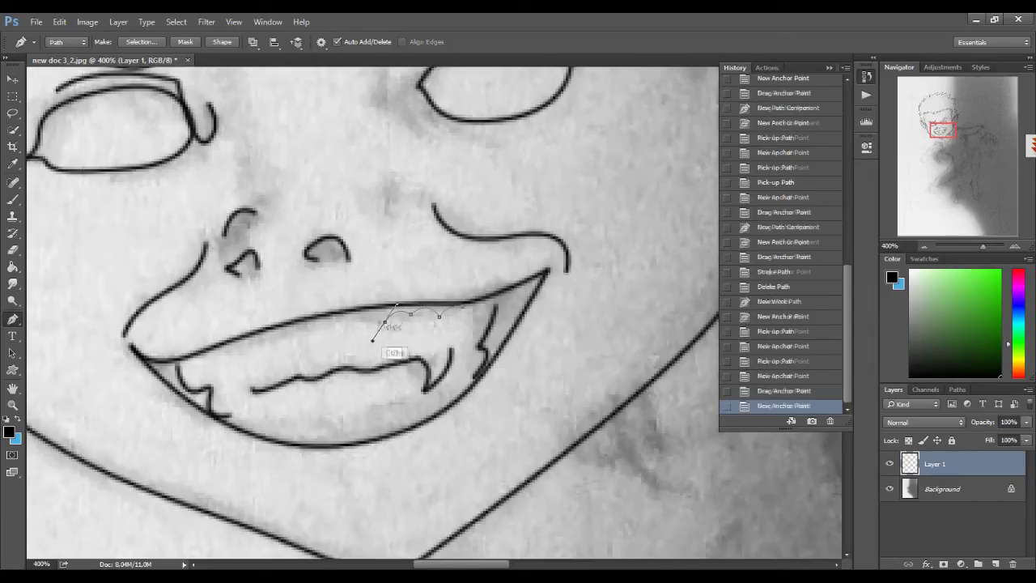
Undo the teeth stroke made on the wrong layer and add a new empty layer.
right_click(411, 328)
left_click(456, 391)
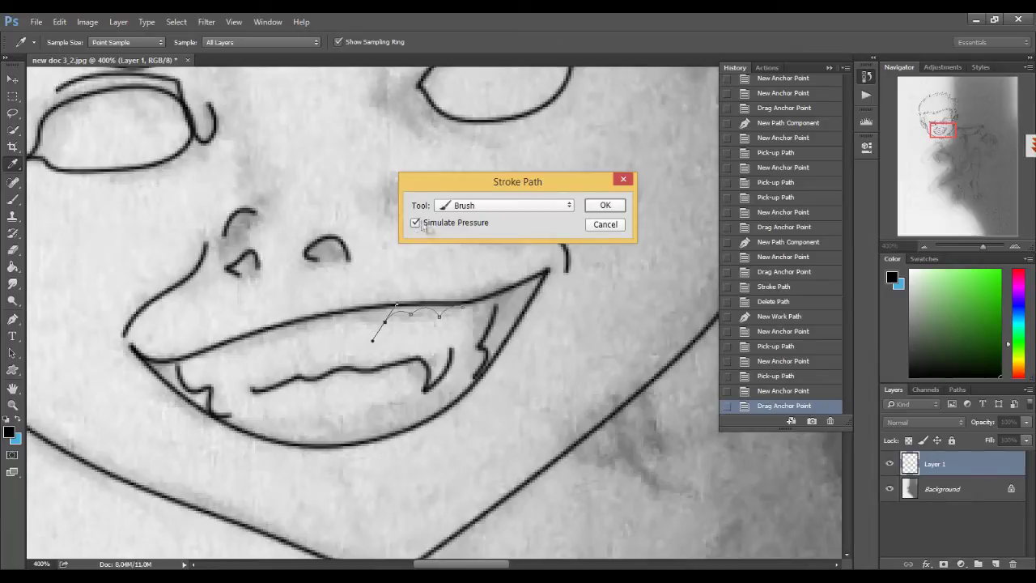
left_click(618, 207)
right_click(401, 278)
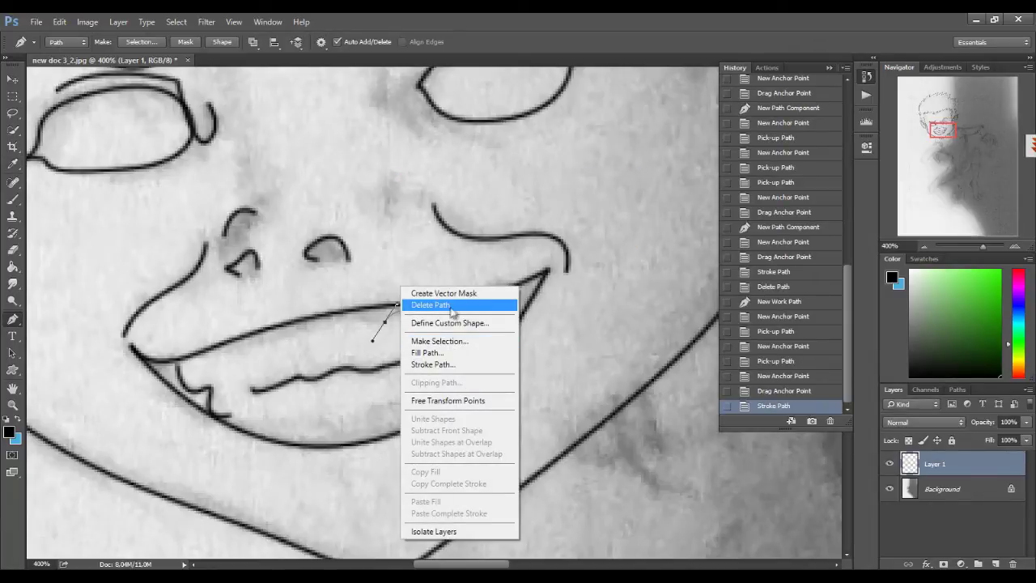
left_click(439, 304)
key("ctrl+z")
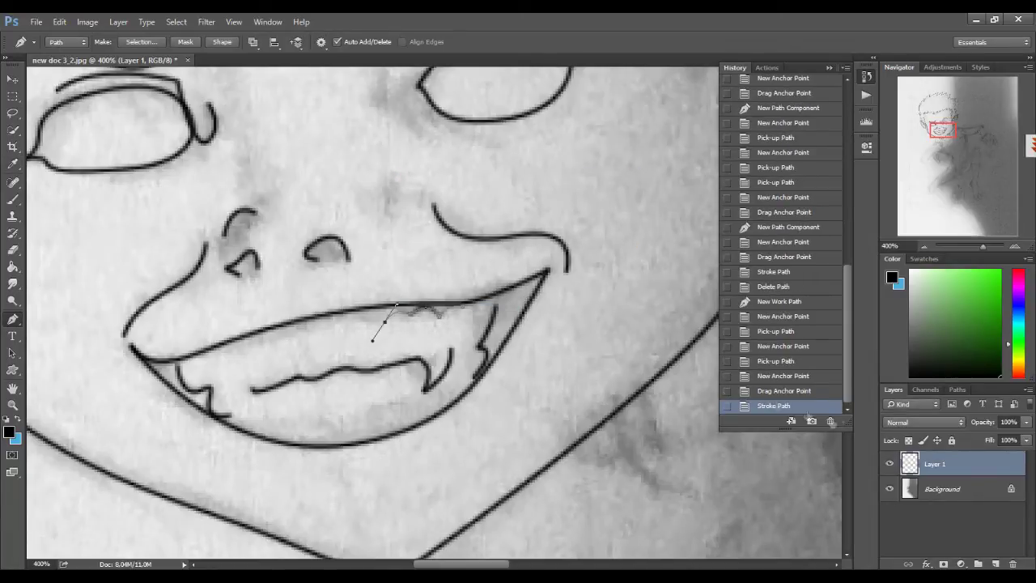
left_click(784, 391)
left_click(996, 564)
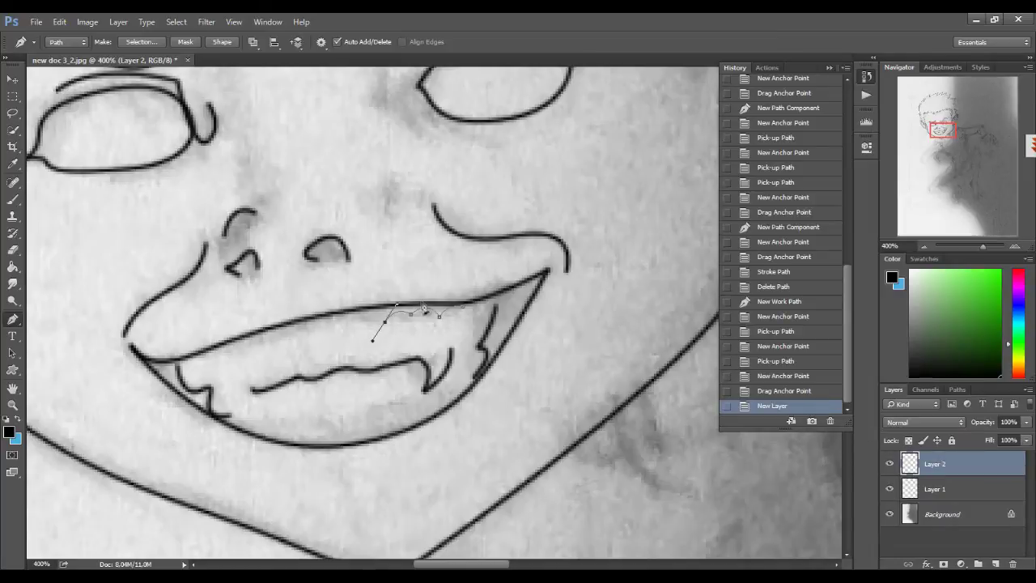
Stroke the upper teeth path onto the new layer and delete the leftover work path.
right_click(424, 308)
left_click(479, 395)
key("Return")
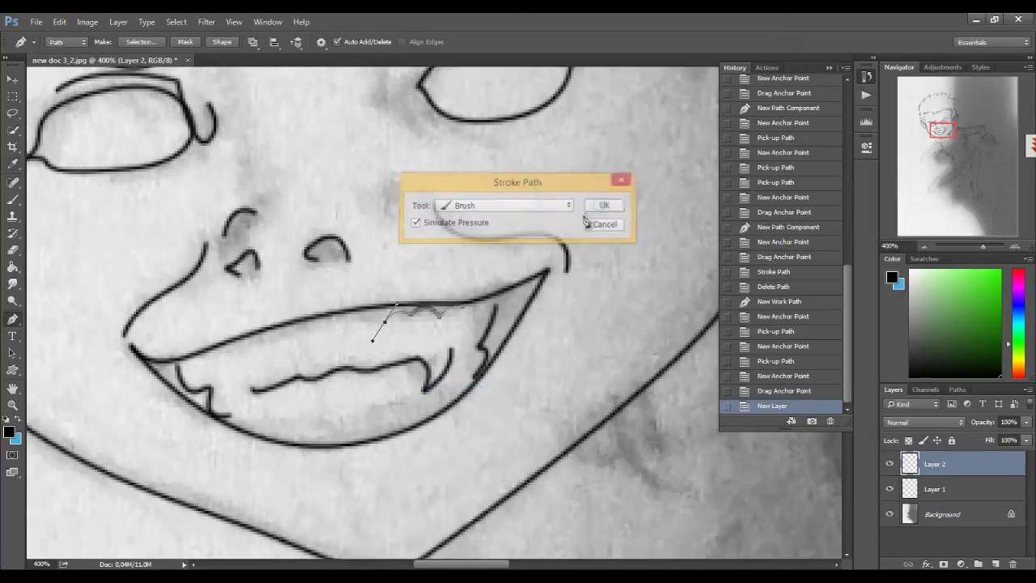
left_click(385, 323)
left_click(421, 318)
left_click(432, 328)
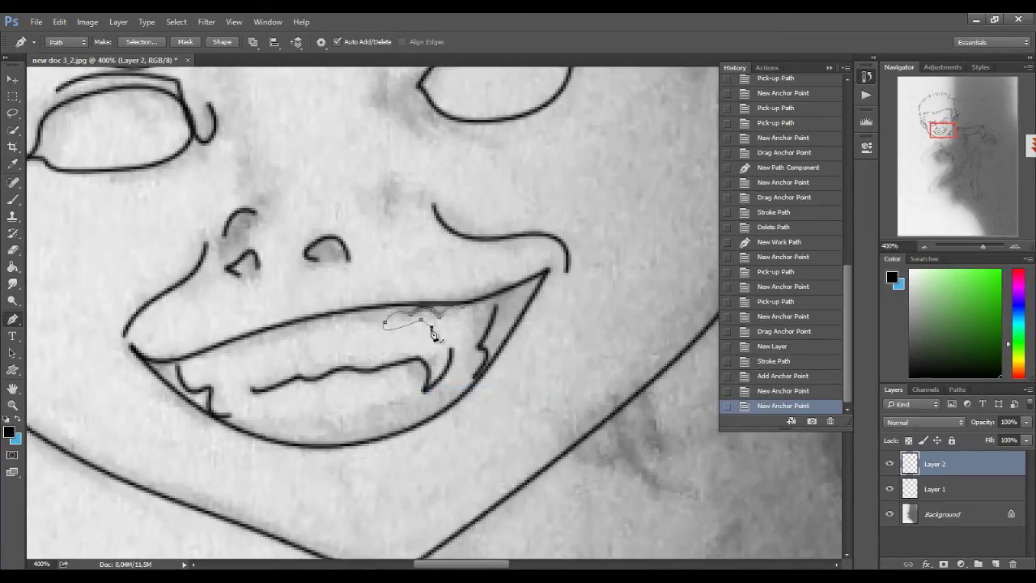
right_click(432, 333)
left_click(454, 96)
Merge Layer 2 with its copy, then place a duplicate on the lower-left teeth.
key("ctrl+j")
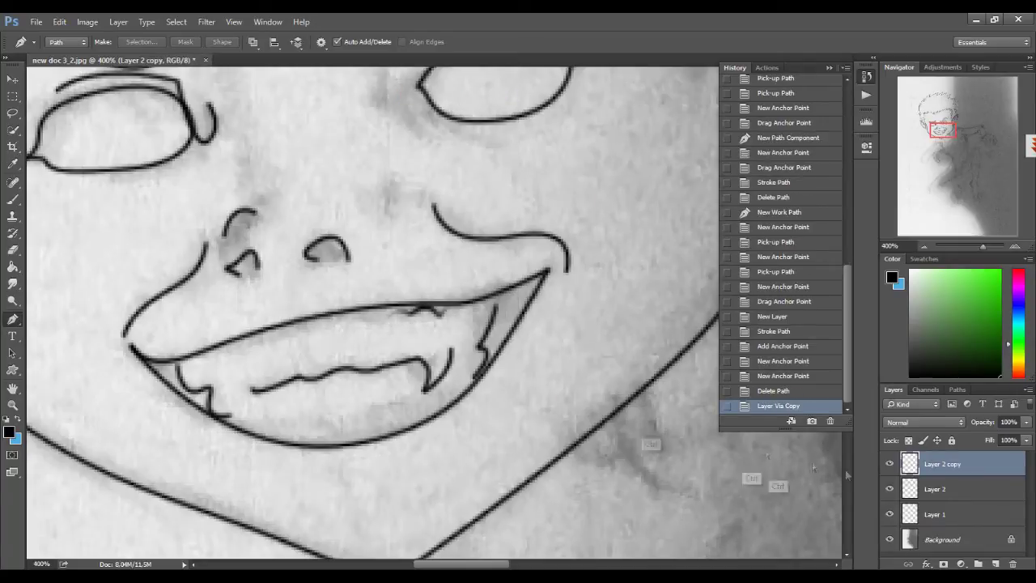
left_click(935, 489, "ctrl")
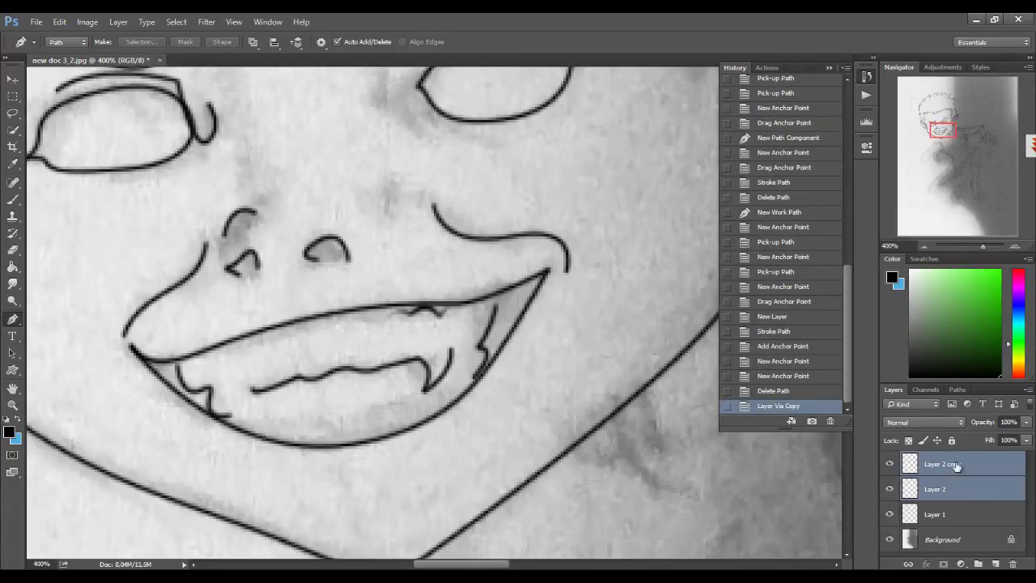
right_click(956, 466)
left_click(951, 330)
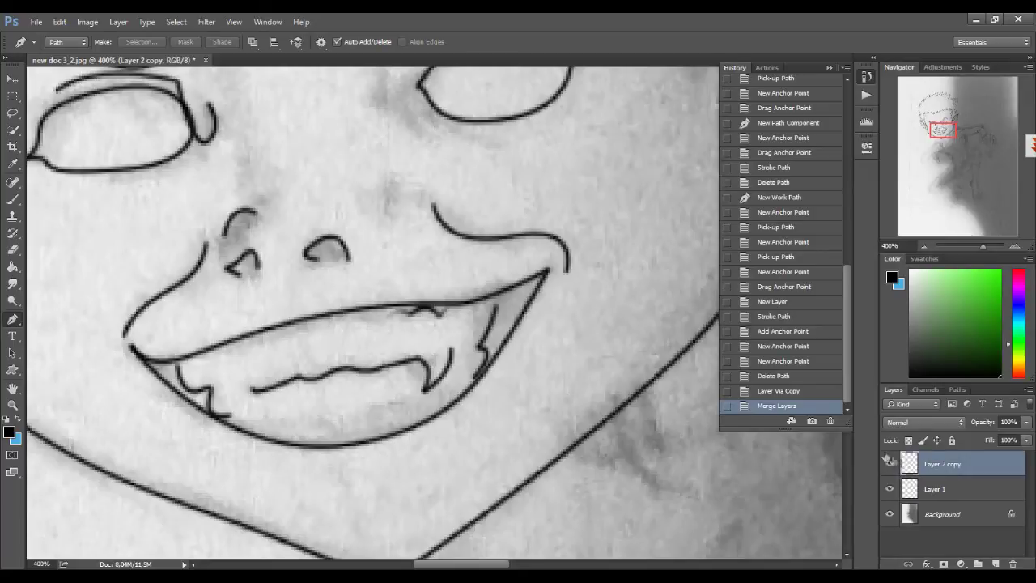
key("ctrl+j")
key("ctrl+t")
mouse_move(356, 324)
left_mouse_down()
mouse_move(226, 352)
mouse_move(261, 349)
left_mouse_up()
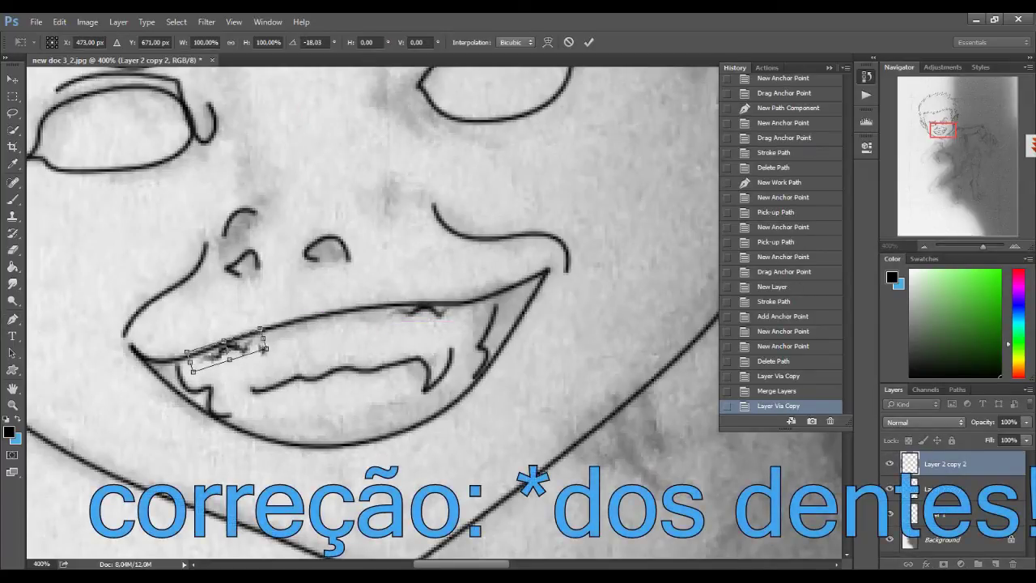
key("Return")
Place two more flipped and moved tooth-stroke copies onto the lower teeth.
key("p")
key("ctrl+j")
key("ctrl+t")
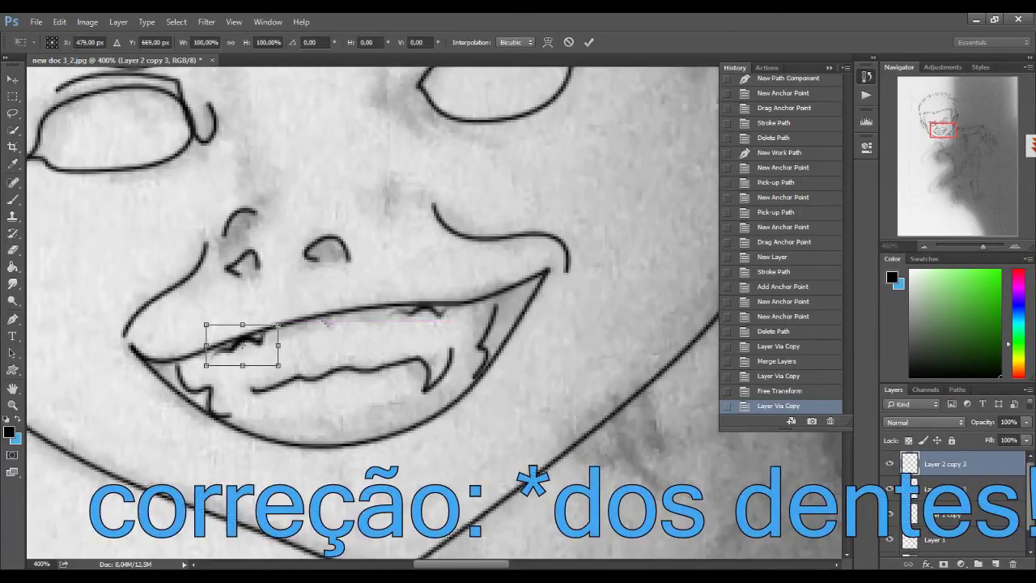
left_click_drag(243, 344, 348, 425)
left_click_drag(267, 427, 445, 448)
key("Return")
key("ctrl+j")
key("ctrl+t")
left_click_drag(340, 421, 387, 407)
key("Return")
Merge the lower tooth copies and reposition the merged strokes on the lower teeth.
left_click(1000, 490, "ctrl")
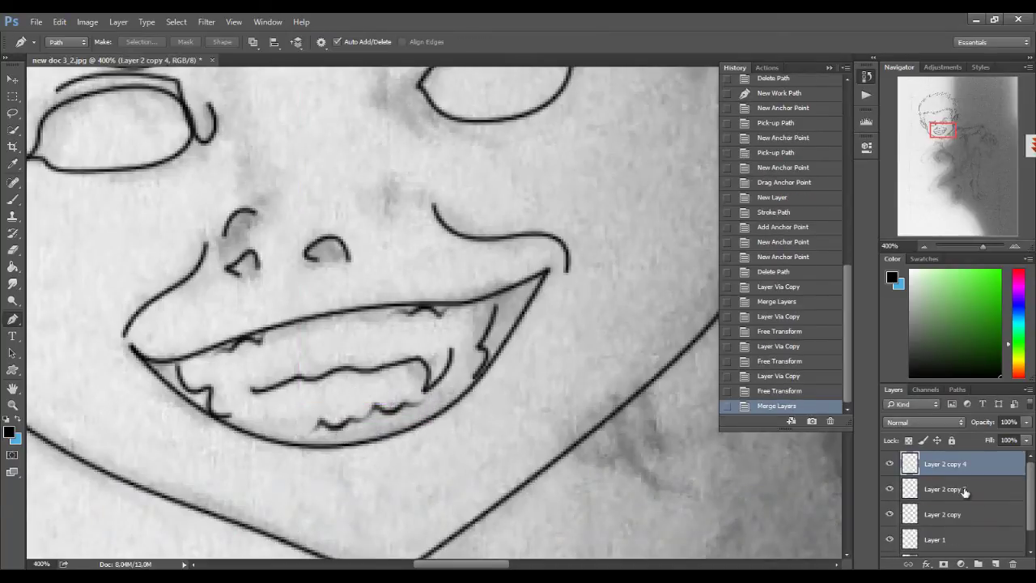
right_click(979, 491)
left_click(968, 359)
key("ctrl+t")
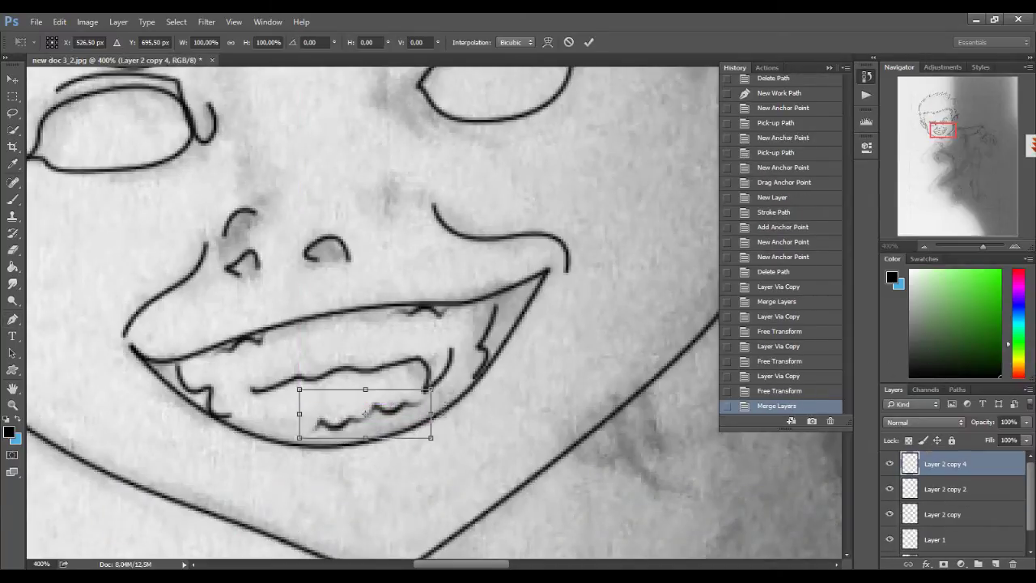
mouse_move(433, 394)
left_mouse_down()
mouse_move(425, 405)
mouse_move(446, 429)
left_mouse_up()
key("Return")
Merge all line-art layers into one, reset the zoom, and hide the sketch.
left_click(939, 539, "shift")
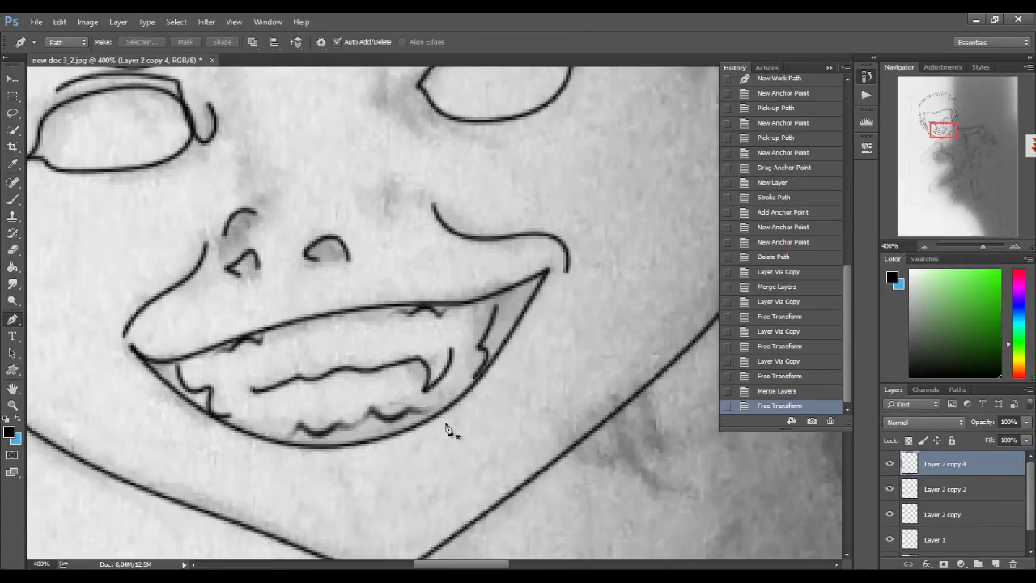
key("ctrl+e")
key("ctrl+minus")
key("ctrl+minus")
key("ctrl+minus")
key("ctrl+plus")
left_click(890, 489)
Create Layer 1 and fill it with solid grey using the Paint Bucket.
double_click(939, 492)
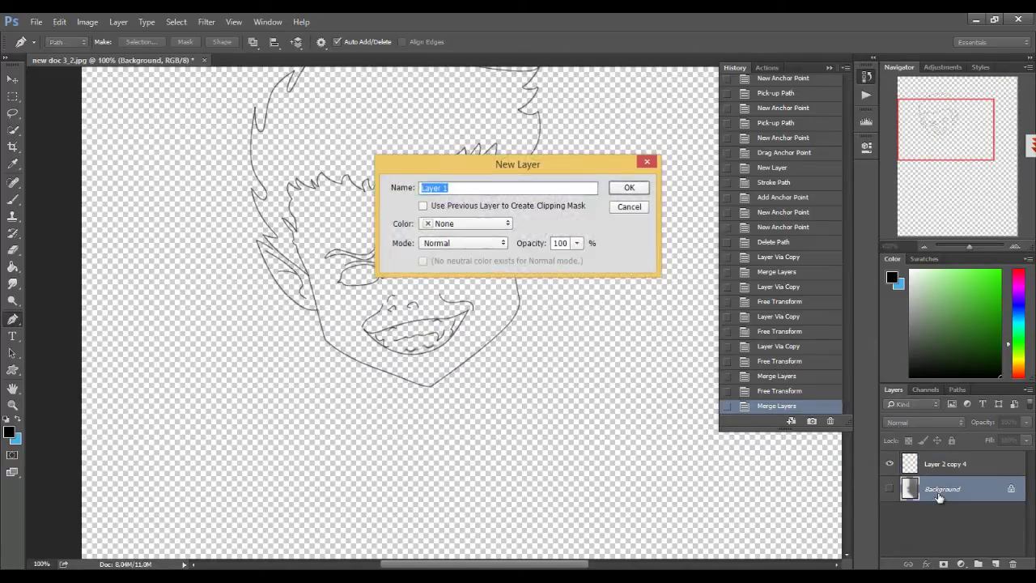
key("Return")
key("g")
left_click(604, 375)
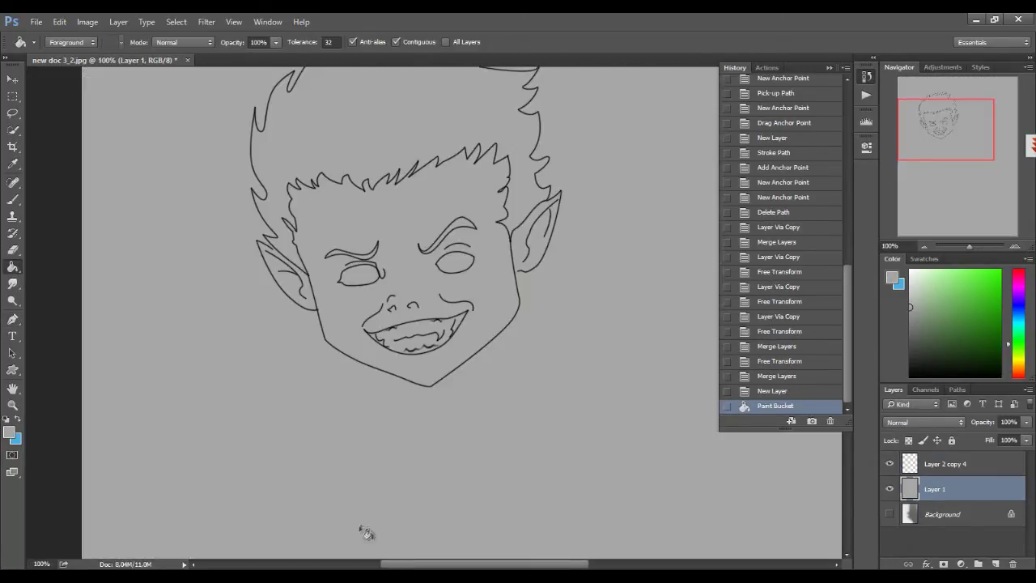
left_click_drag(932, 143, 935, 132)
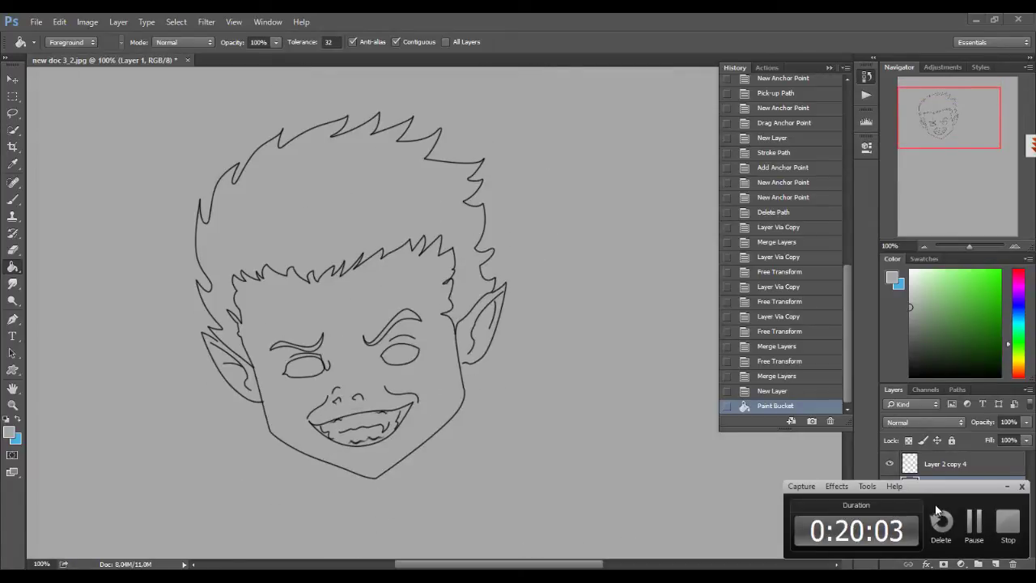
Select the line-art layer and toggle its visibility off and back on.
left_click(1008, 487)
left_click(889, 489)
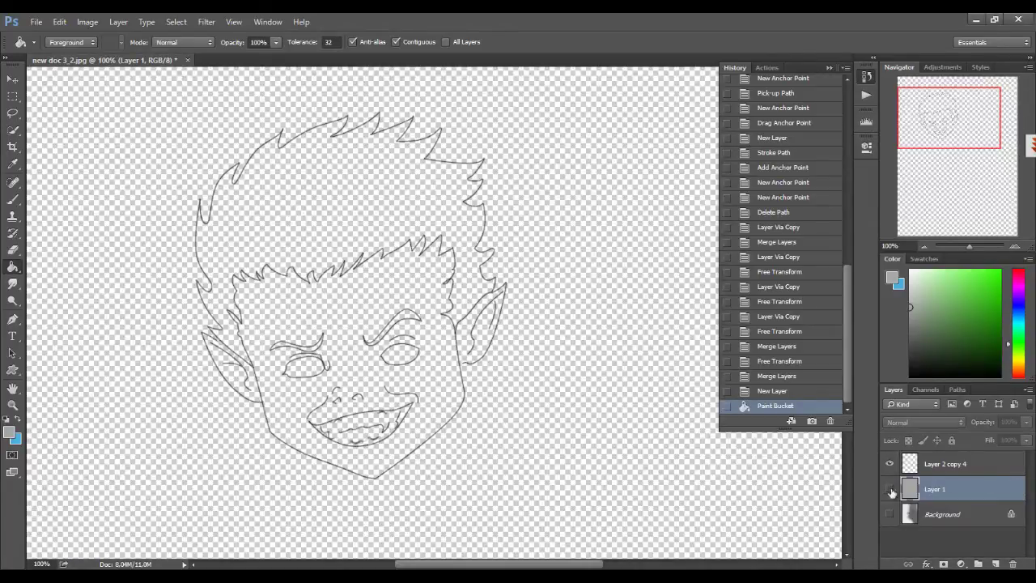
left_click(889, 489)
left_click(939, 464)
left_click(890, 464)
left_click(890, 464)
key("h")
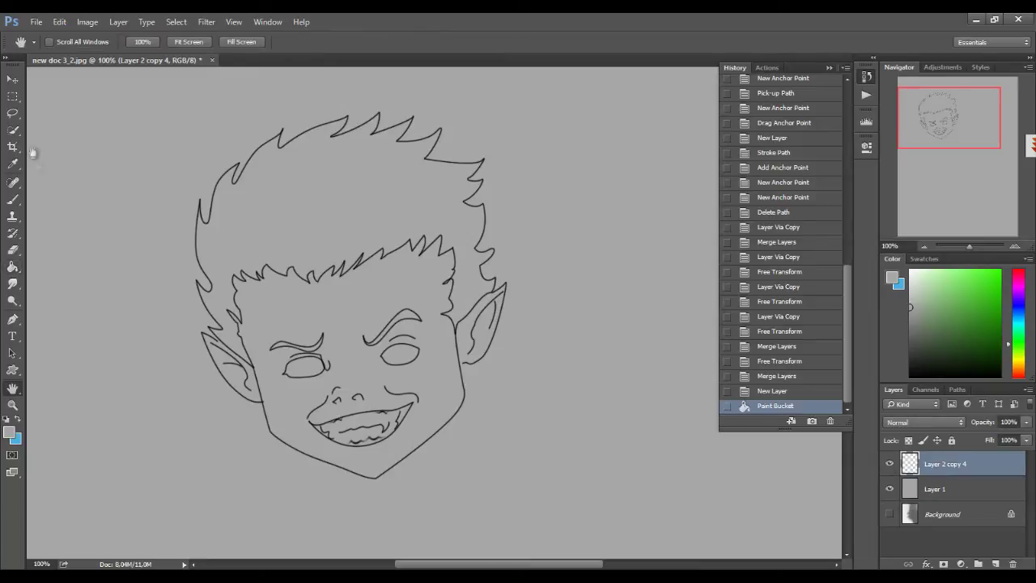
Test-fill the face blue and the hair dark navy, undoing a stray fill.
left_click(13, 267)
left_click(1019, 305)
left_click(979, 319)
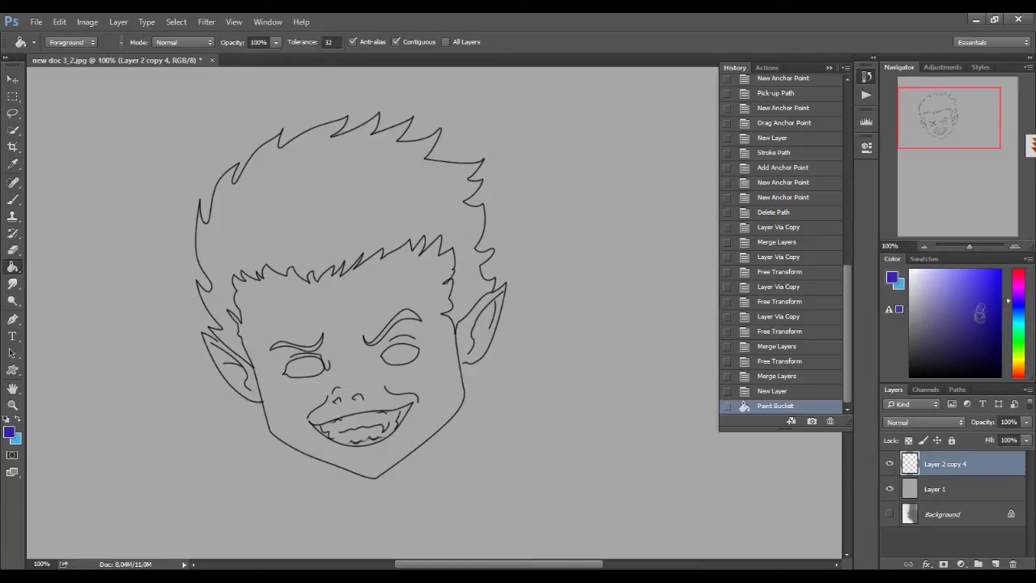
left_click(418, 356)
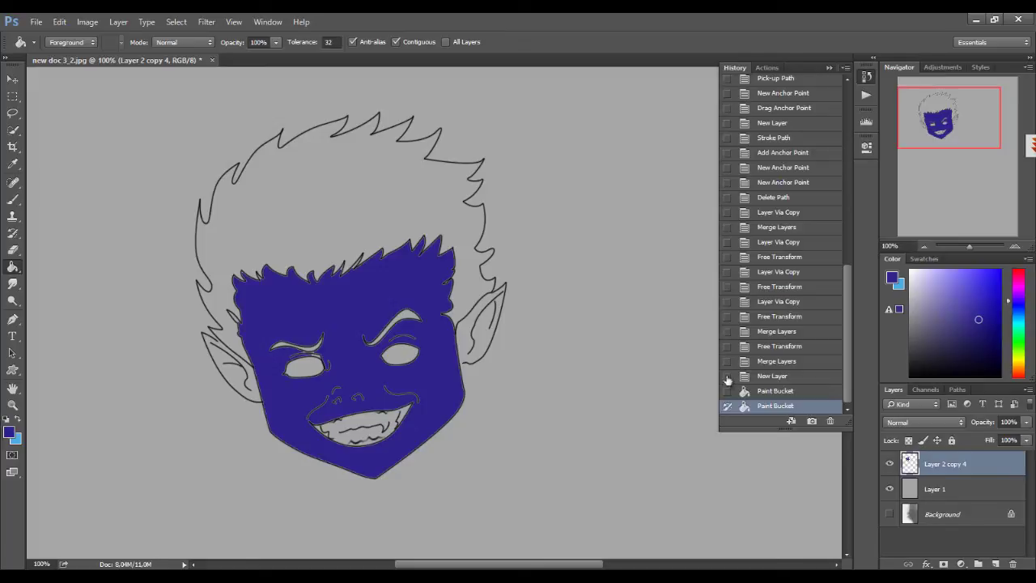
left_click(349, 213)
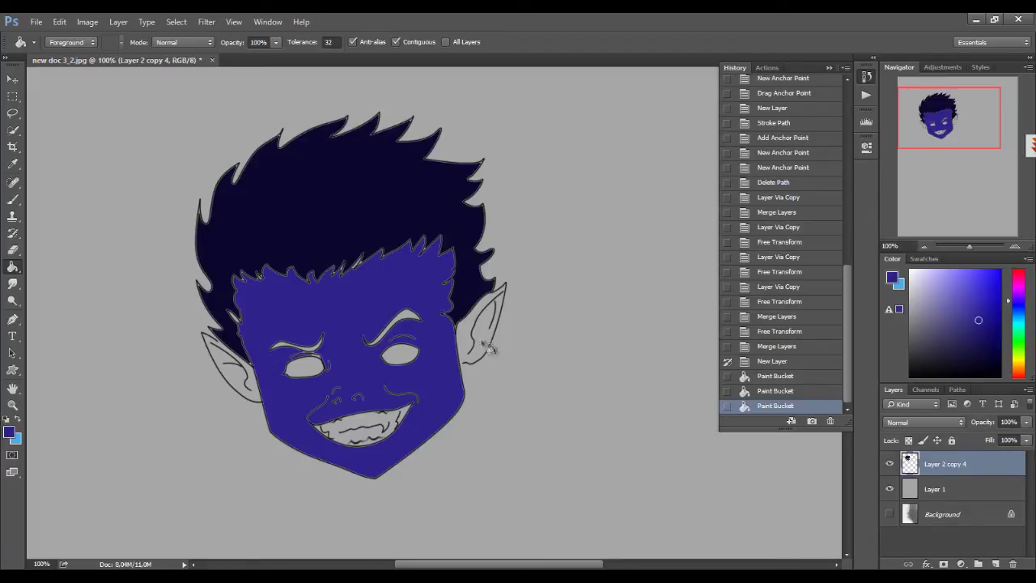
left_click(474, 381)
key("ctrl+z")
Revert the blue fills in History and refill Layer 1 with grey.
key("ctrl+plus")
key("ctrl+plus")
key("ctrl+plus")
mouse_move(482, 293)
left_mouse_down()
mouse_move(301, 479)
mouse_move(303, 244)
mouse_move(307, 295)
left_mouse_up()
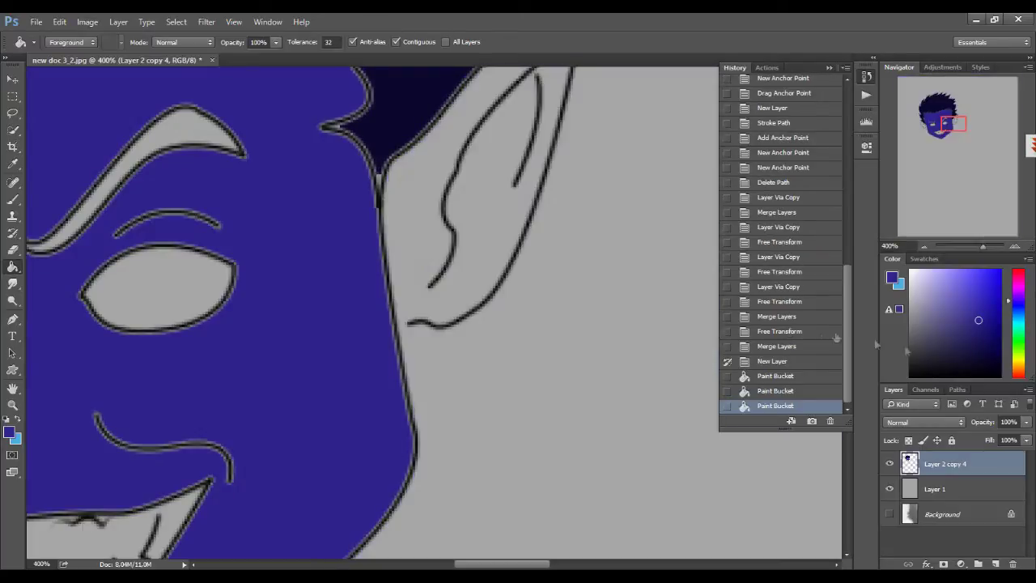
left_click(776, 364)
left_click_drag(306, 415, 567, 482)
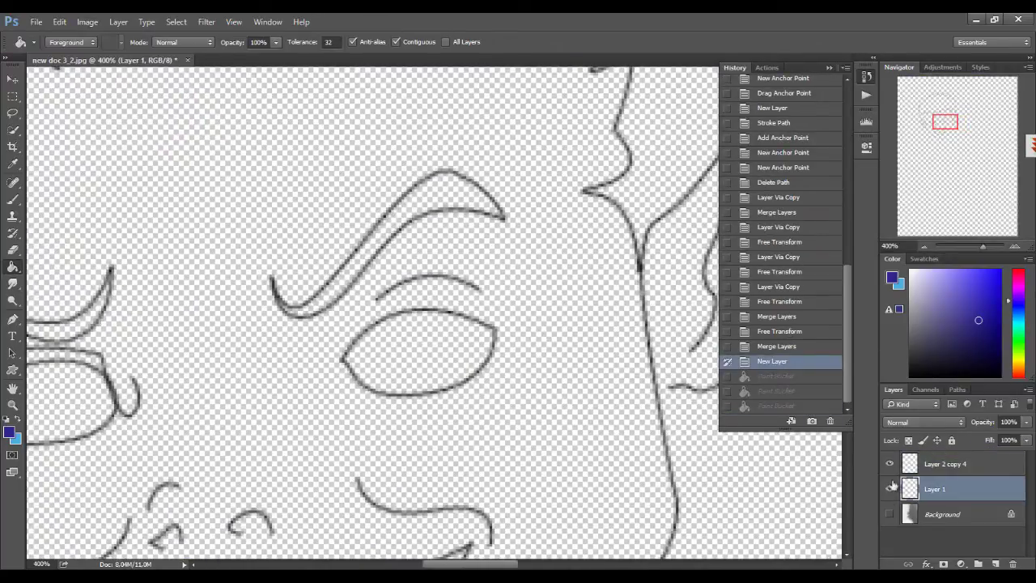
key("b")
key("ctrl+1")
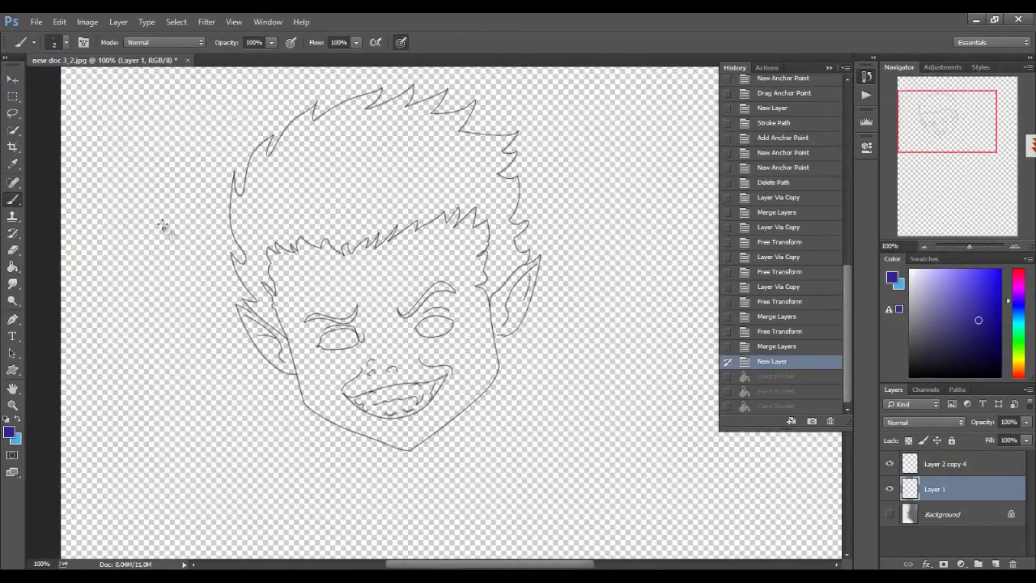
key("g")
left_click(611, 332)
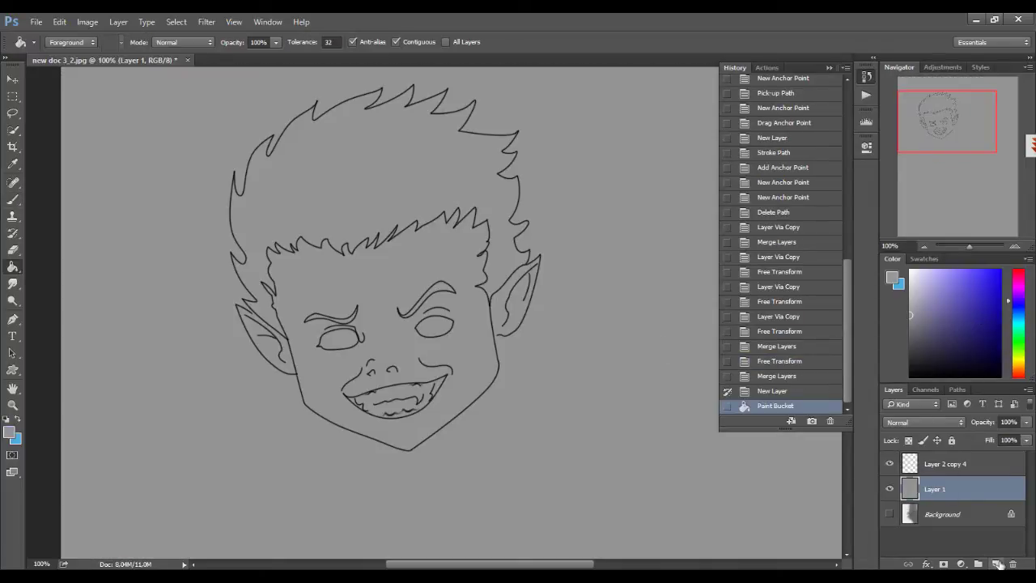
On a new layer, paint purple over the head with a 483-size brush.
left_click(999, 564)
key("b")
right_click(380, 269)
mouse_move(356, 259)
left_mouse_down()
mouse_move(348, 291)
mouse_move(344, 279)
mouse_move(429, 247)
left_mouse_up()
right_click(496, 273)
left_click_drag(583, 290, 647, 290)
key("Return")
mouse_move(380, 307)
left_mouse_down()
mouse_move(470, 284)
mouse_move(323, 356)
left_mouse_up()
Paint and erase dark navy on the hair, then replace that layer with an empty one.
left_click(976, 339)
left_click_drag(389, 154, 234, 146)
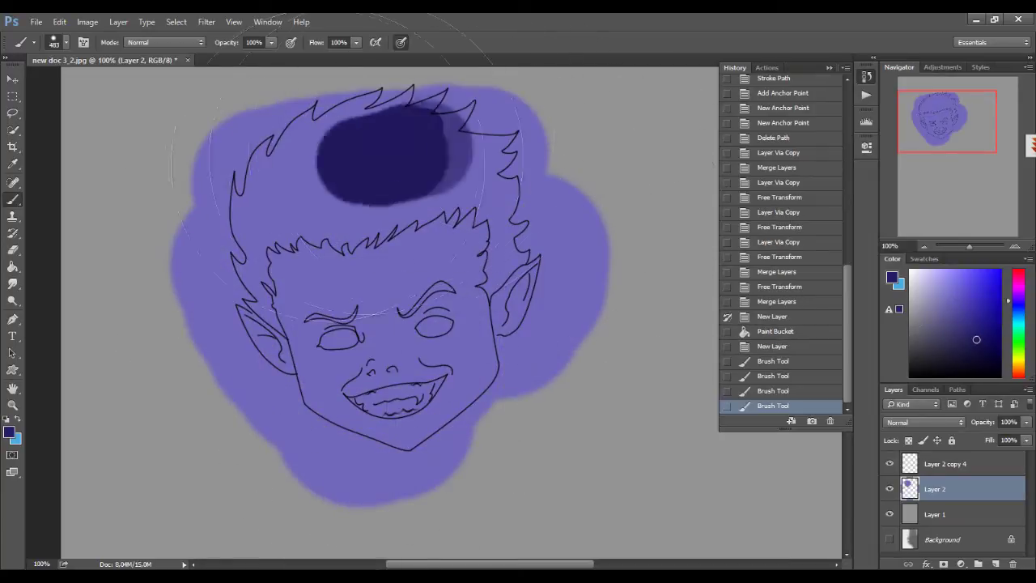
key("e")
mouse_move(324, 89)
left_mouse_down()
mouse_move(372, 78)
mouse_move(243, 117)
left_mouse_up()
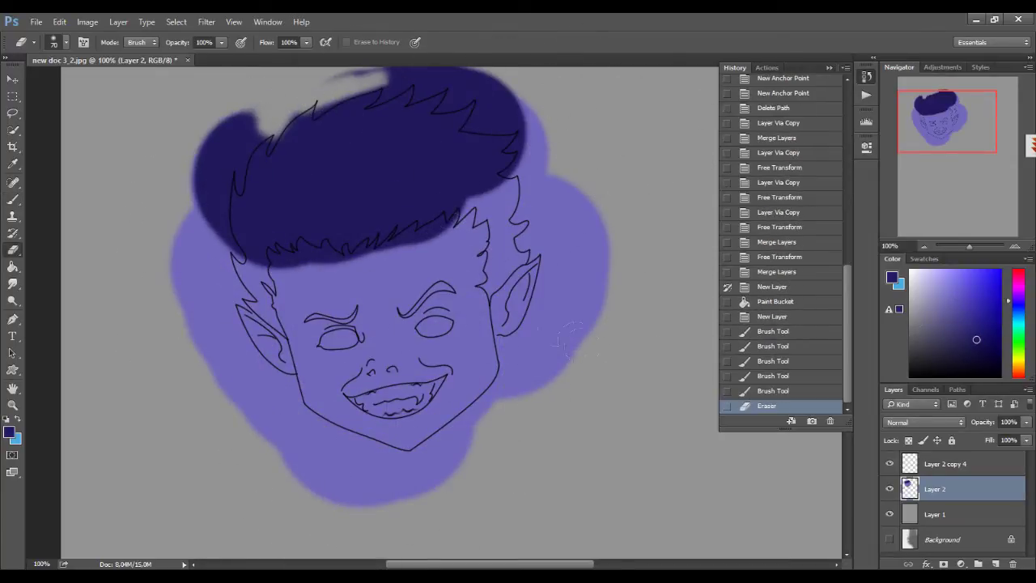
left_click(1012, 564)
left_click(997, 565)
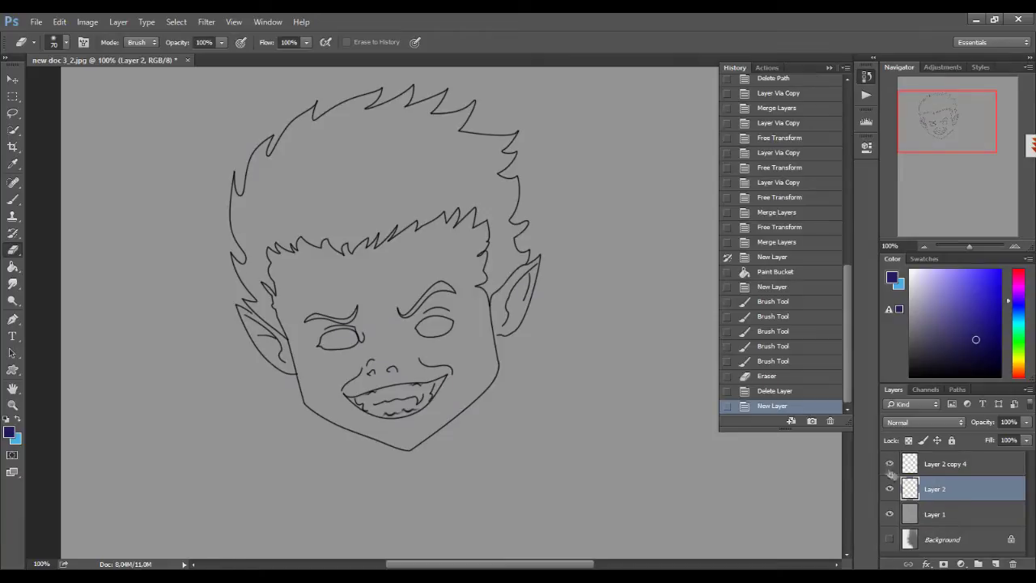
Trace the jaw, chin and left cheek with the Pen and close the face path.
key("p")
left_click(492, 187)
left_click_drag(469, 419, 484, 421)
left_click_drag(407, 451, 366, 447)
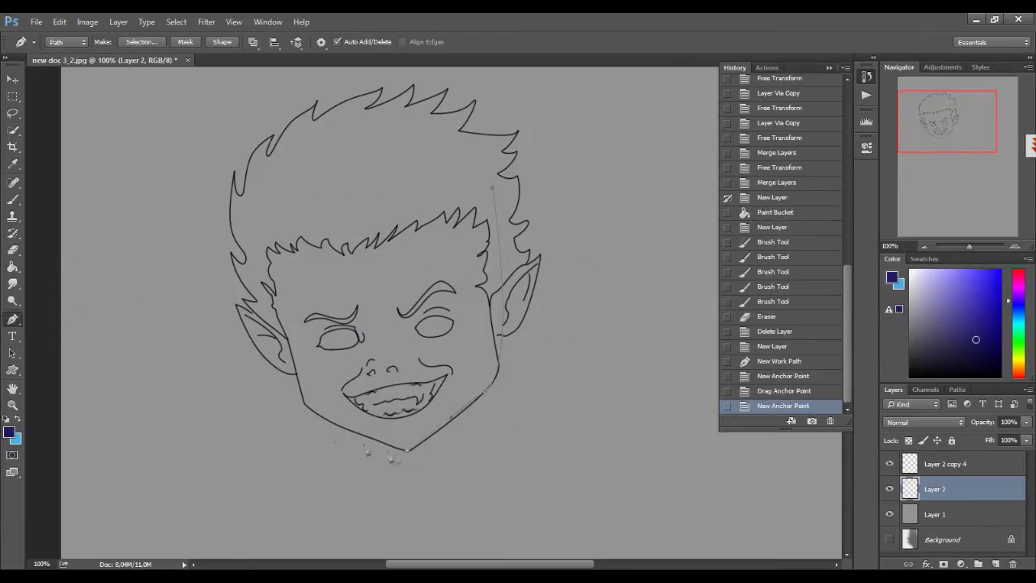
left_click_drag(258, 350, 273, 412)
left_click(301, 397)
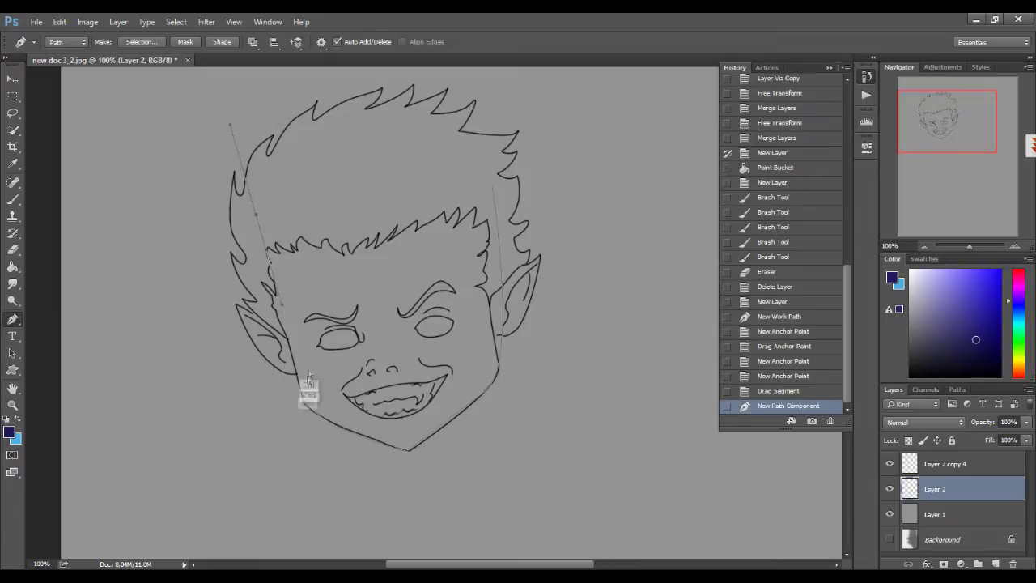
left_click(302, 399)
left_click(252, 206)
left_click(491, 187)
Save the closed face path as a new custom shape with Define Custom Shape.
left_click(430, 258)
right_click(430, 258)
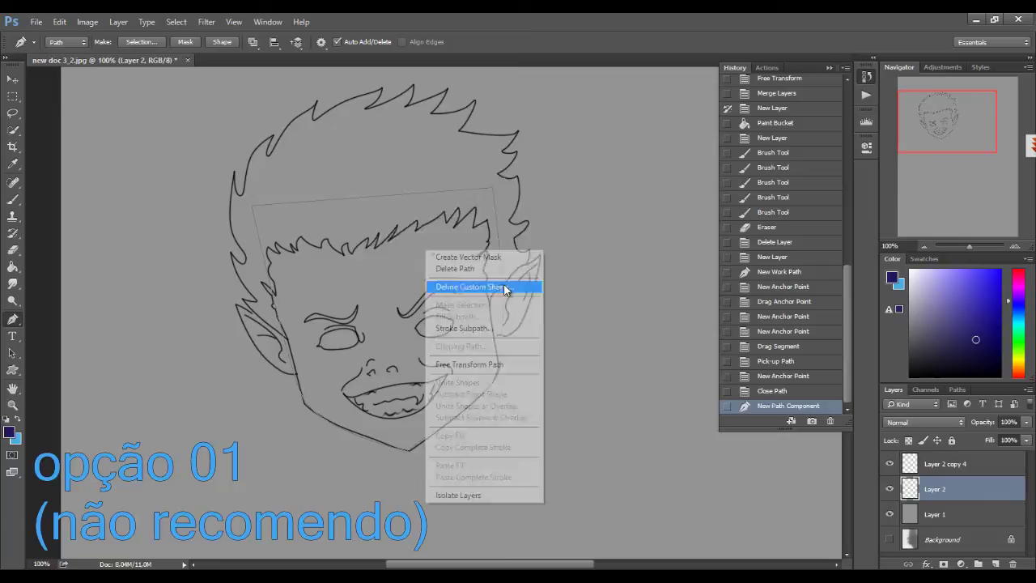
left_click(502, 287)
key("Return")
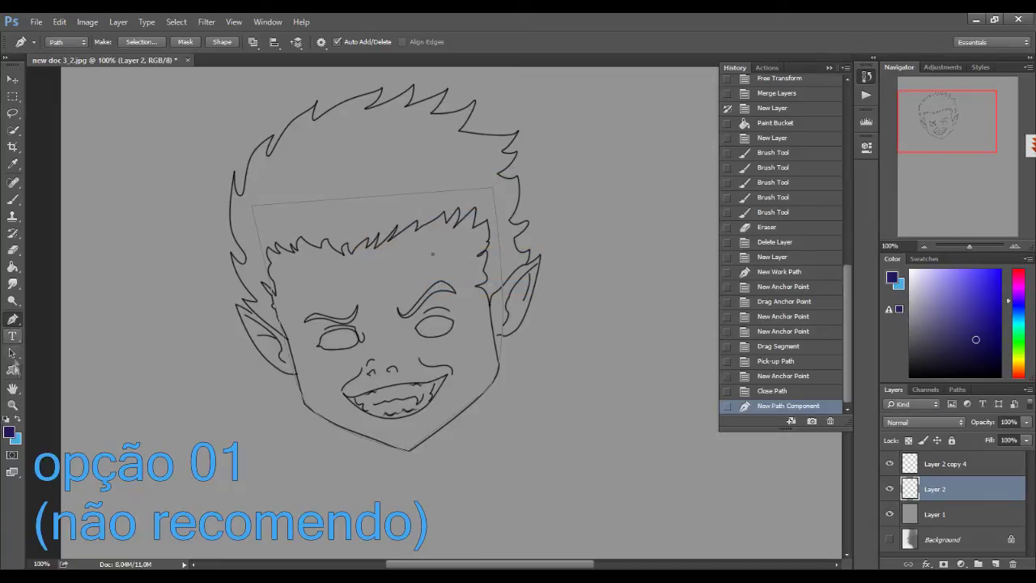
Draw the saved face shape over the sketch's face with the Custom Shape Tool.
left_click(12, 370)
left_click(77, 418)
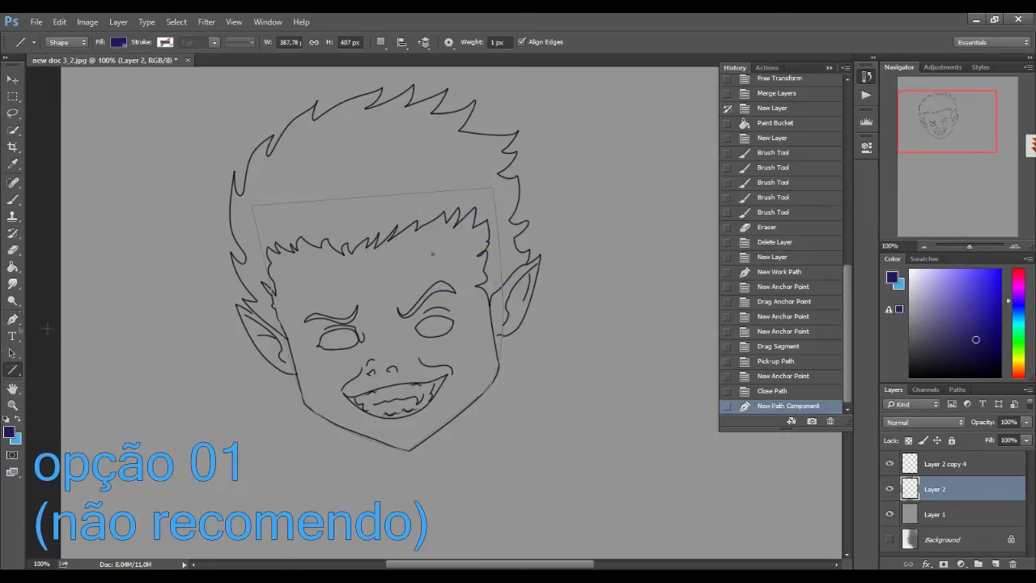
left_click(12, 370)
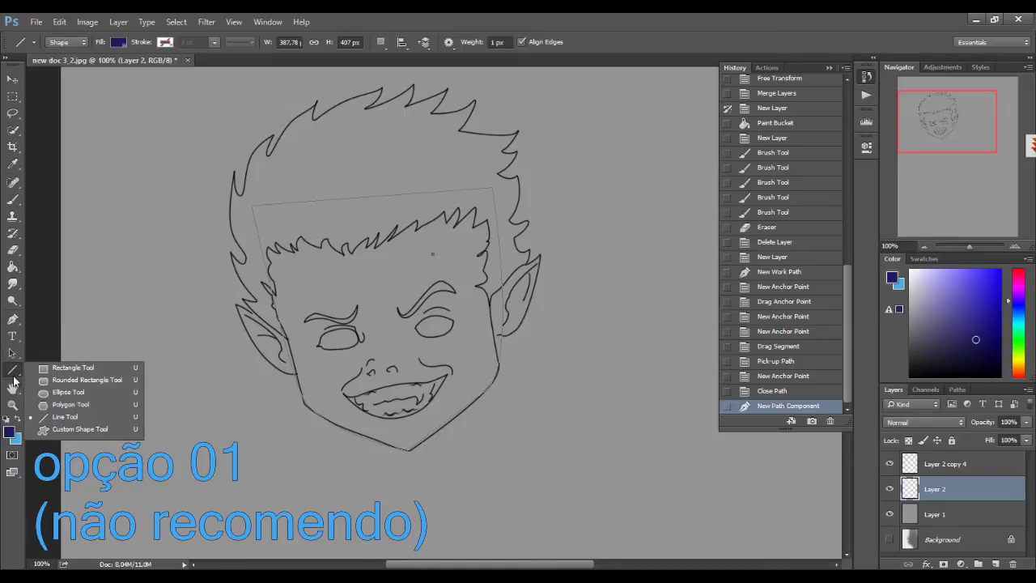
left_click(77, 432)
left_click(508, 47)
scroll(514, 112, "down", 2)
double_click(526, 130)
left_click_drag(271, 214, 506, 445)
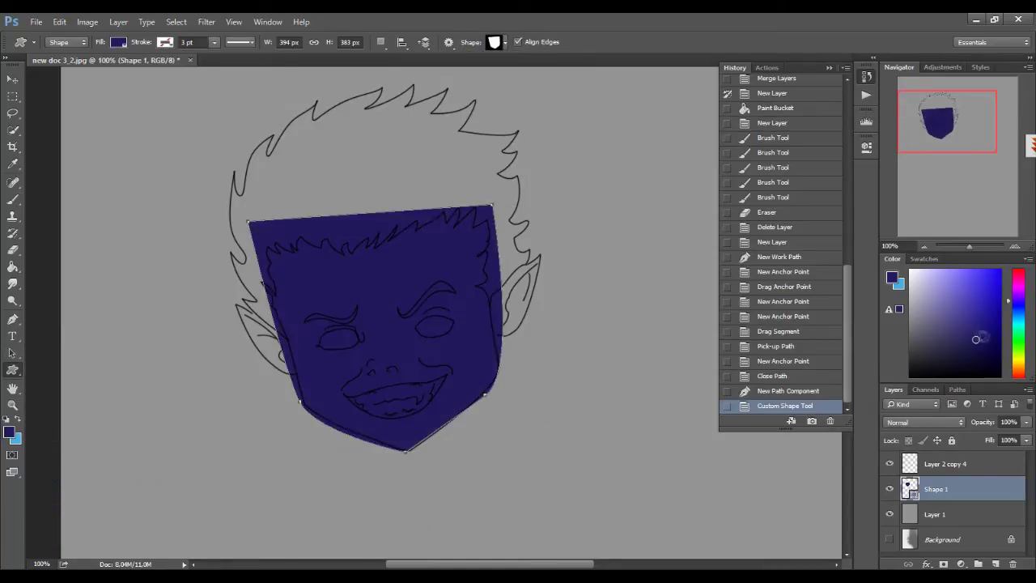
Fill the trial shape light blue, then delete it and revert History to the closed path.
left_click(117, 44)
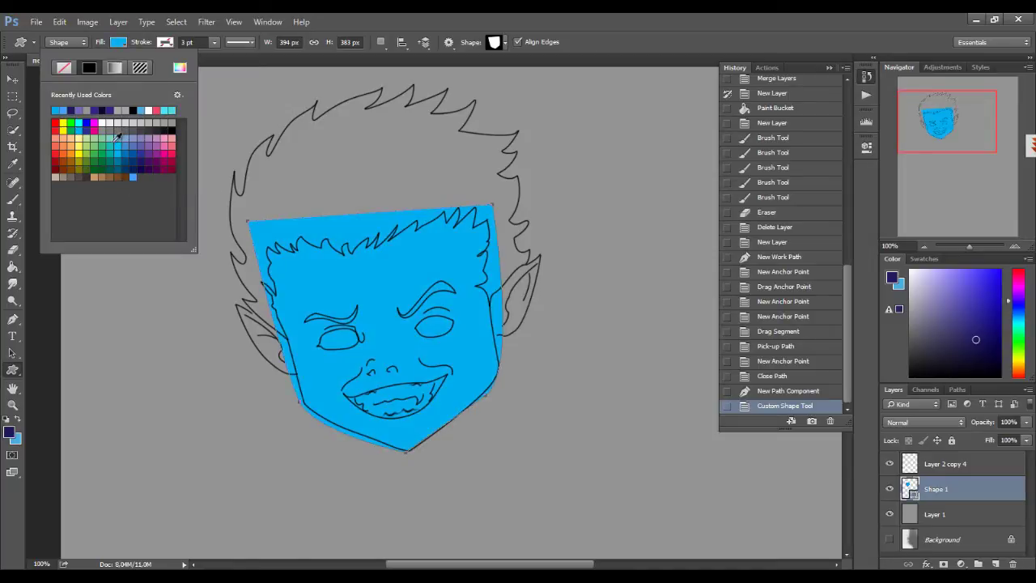
left_click(34, 44)
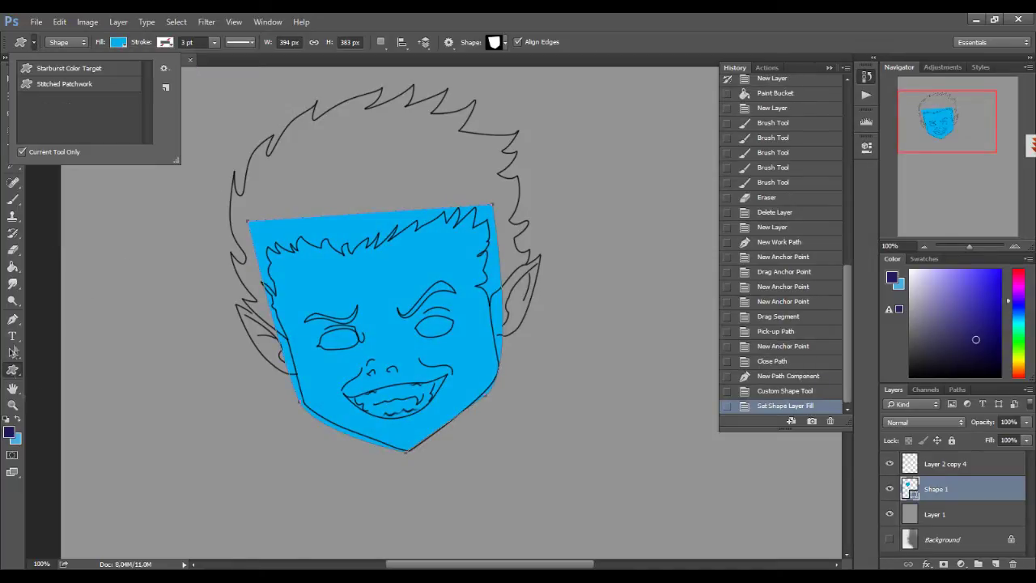
left_click(22, 391)
left_click(1013, 565)
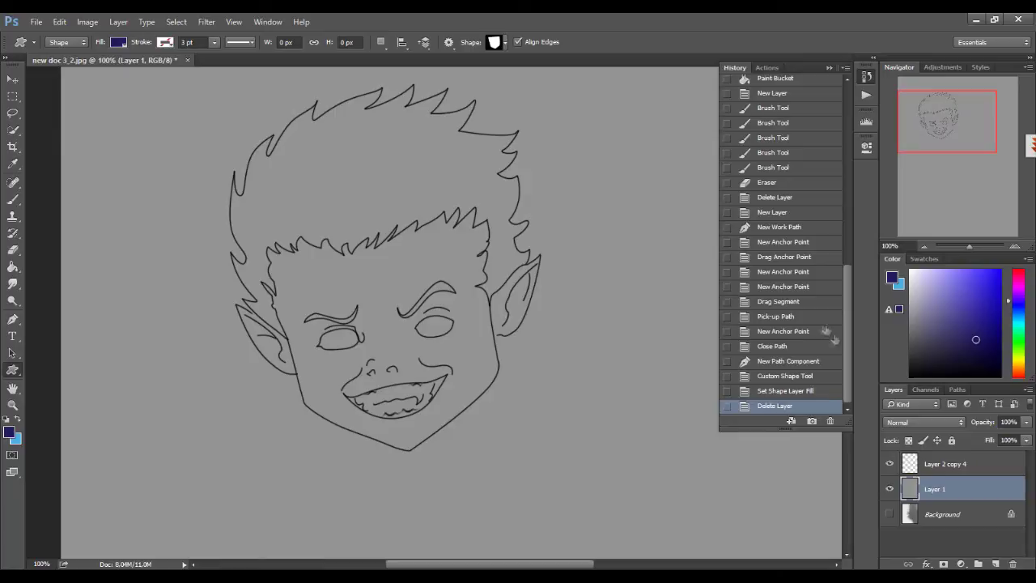
left_click(797, 361)
left_click(789, 346)
left_click(12, 318)
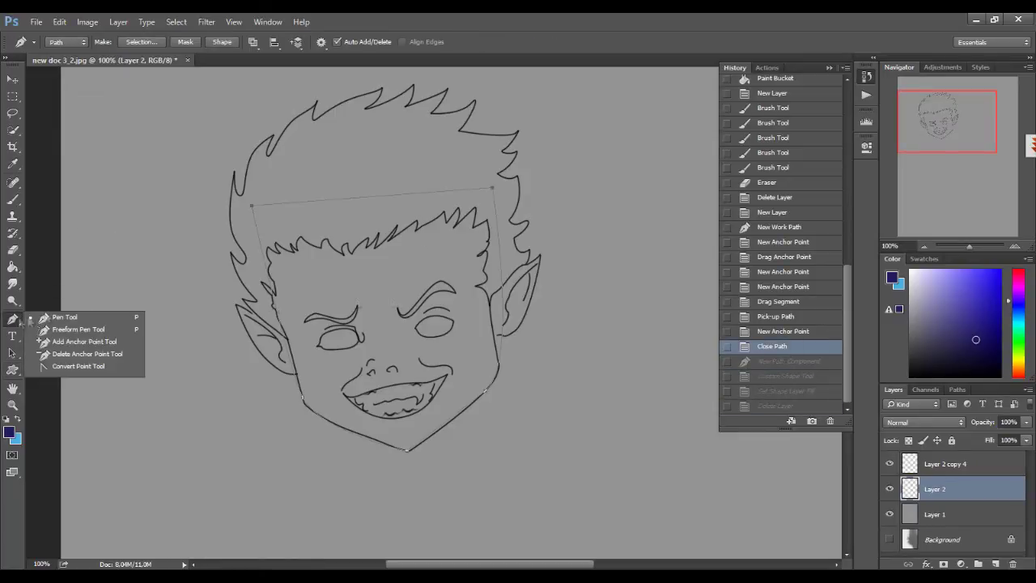
left_click(450, 301)
right_click(450, 306)
left_click(452, 197)
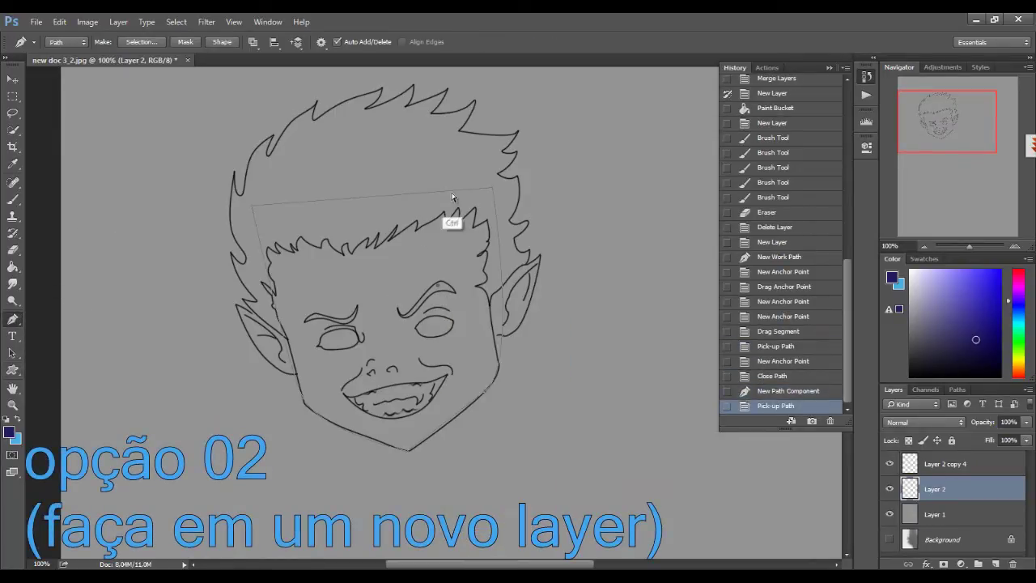
left_click(470, 263)
left_click(541, 306)
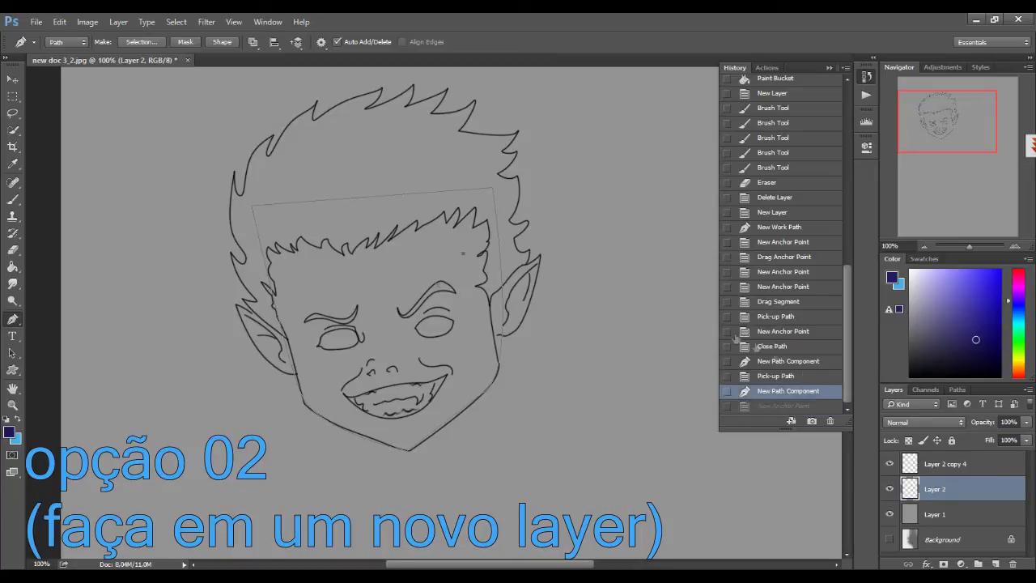
left_click(788, 375)
key("ctrl+alt+z")
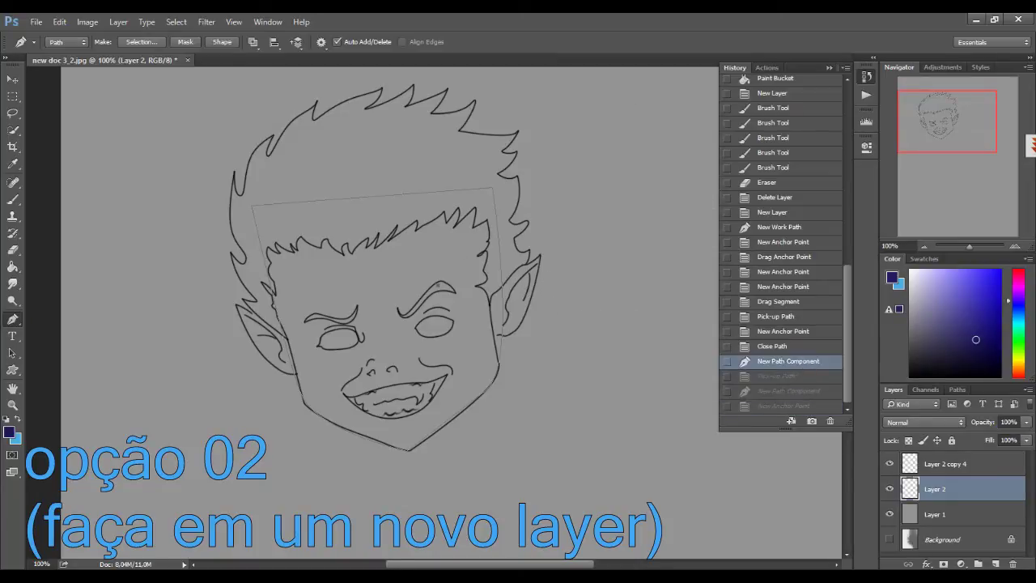
key("ctrl+plus")
left_click(793, 353)
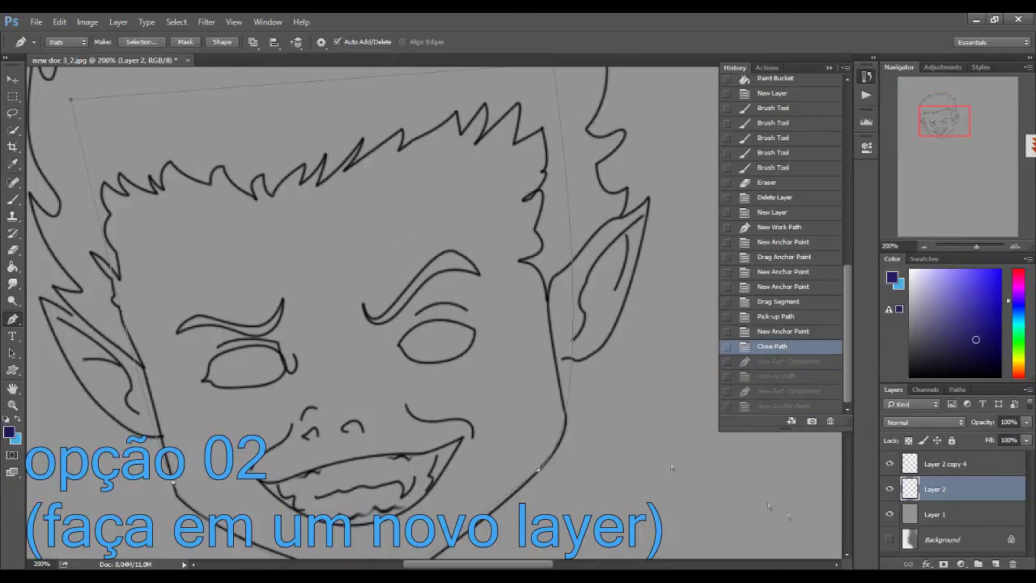
right_click(239, 373)
left_click(334, 185)
left_click(555, 164)
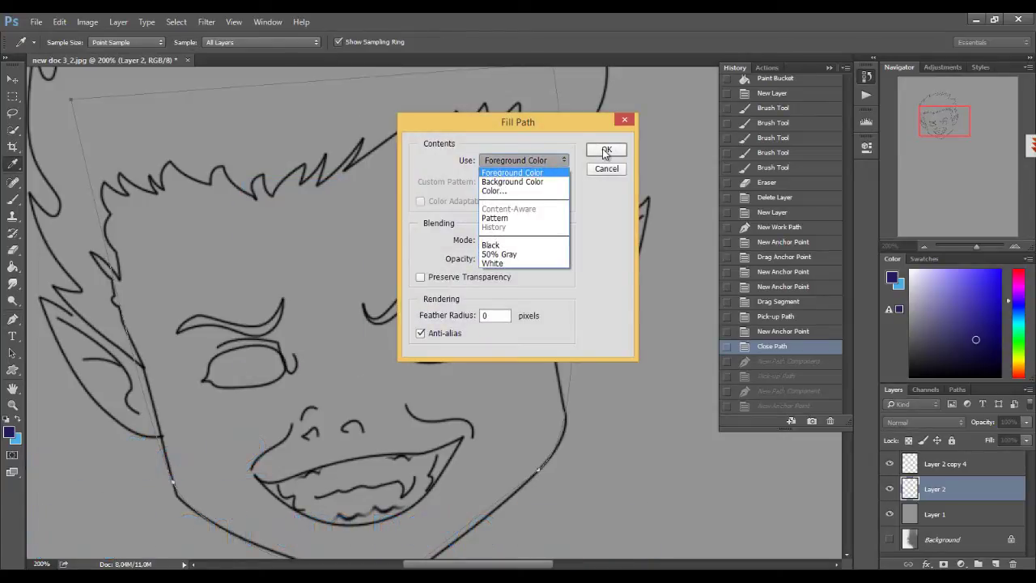
left_click(494, 190)
left_click(615, 129)
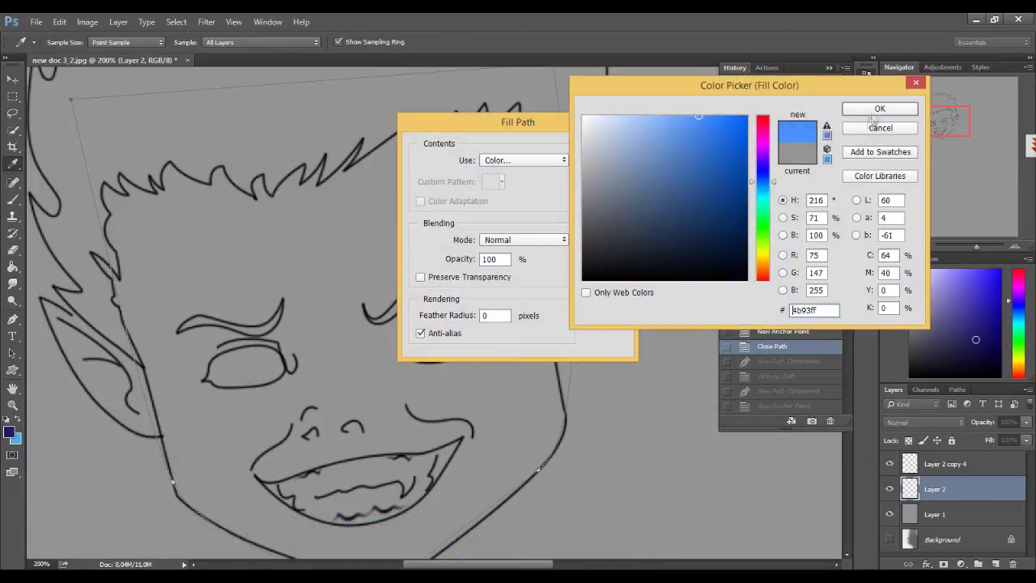
left_click(874, 106)
left_click(607, 149)
left_click(772, 391)
left_click(771, 406)
left_click(771, 391)
left_click(775, 405)
left_click(802, 392)
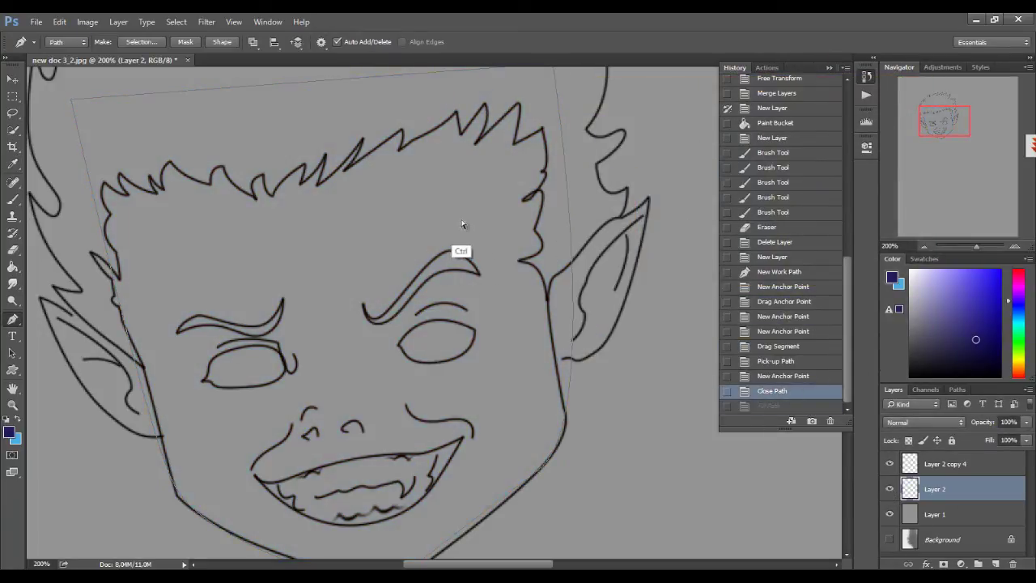
right_click(487, 197)
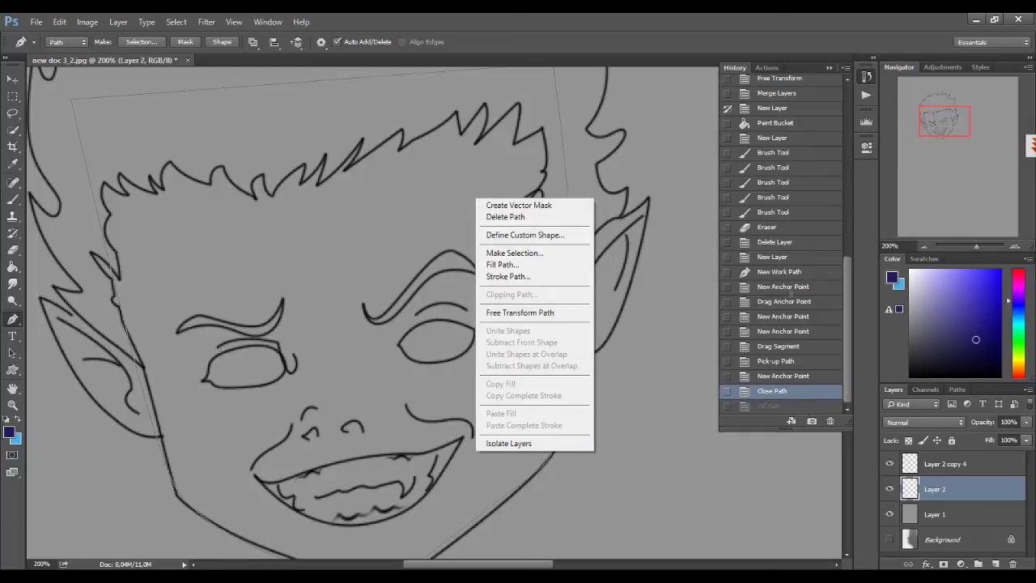
left_click(490, 240)
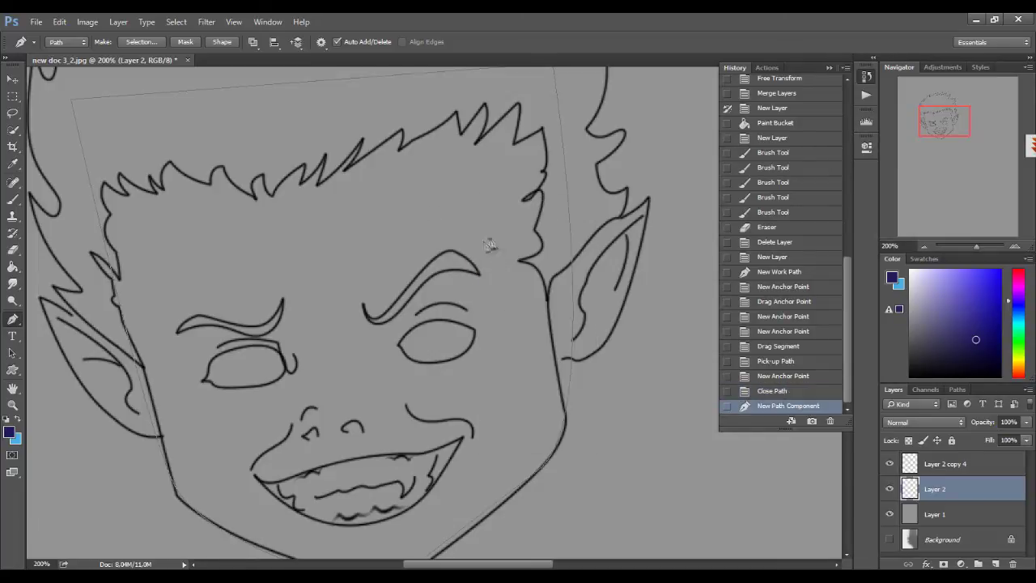
right_click(491, 261)
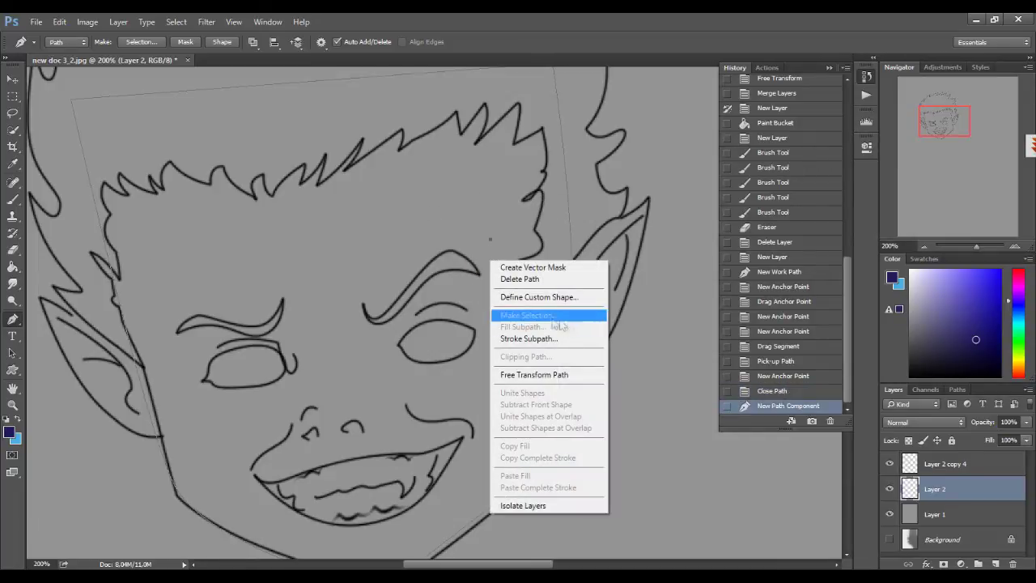
left_click(491, 240)
left_click(491, 240)
left_click(491, 241)
left_click(492, 241)
key("Delete")
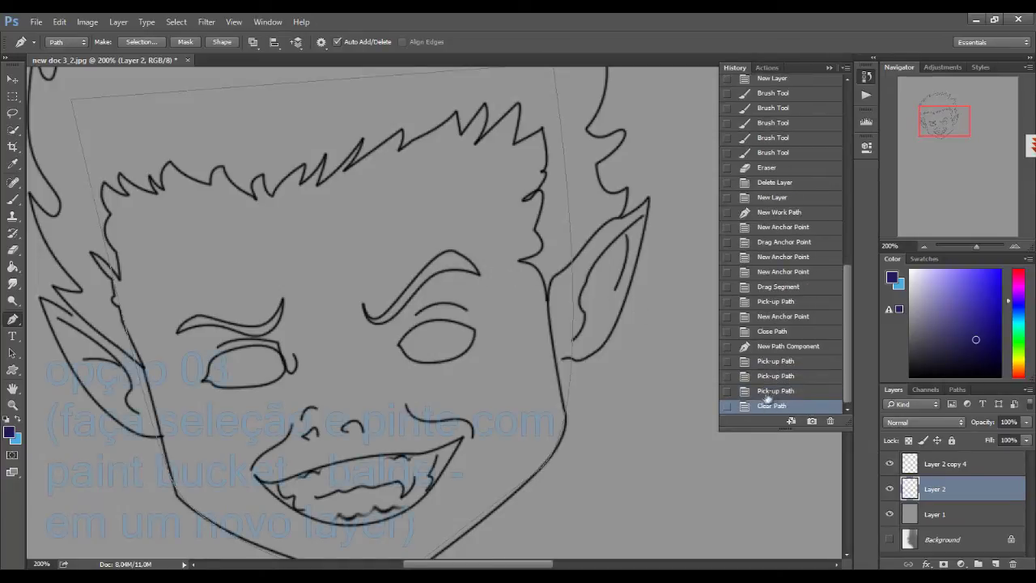
left_click(769, 392)
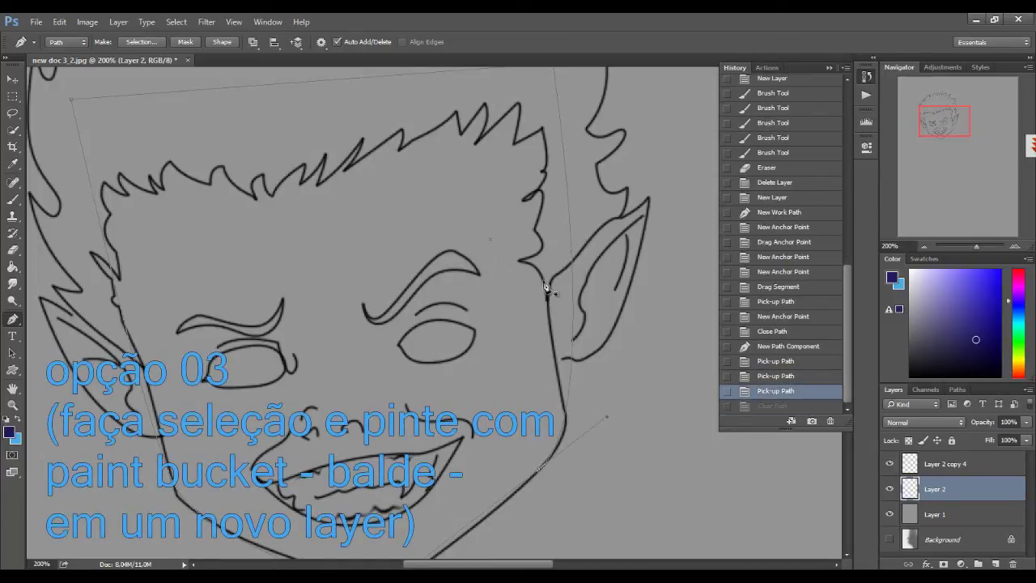
right_click(549, 275)
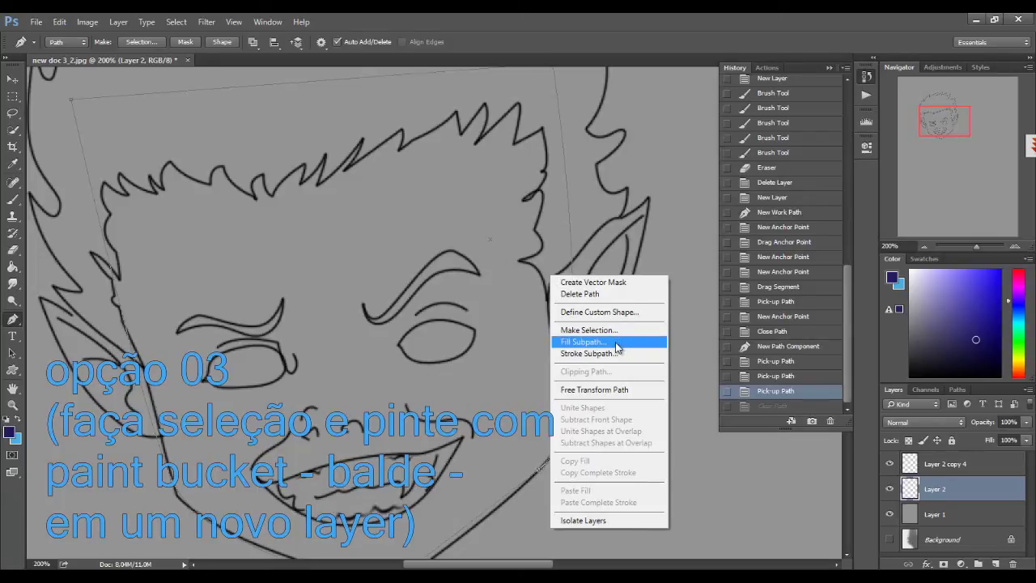
left_click(615, 342)
left_click(527, 160)
left_click(724, 130)
left_click(879, 106)
left_click(618, 137)
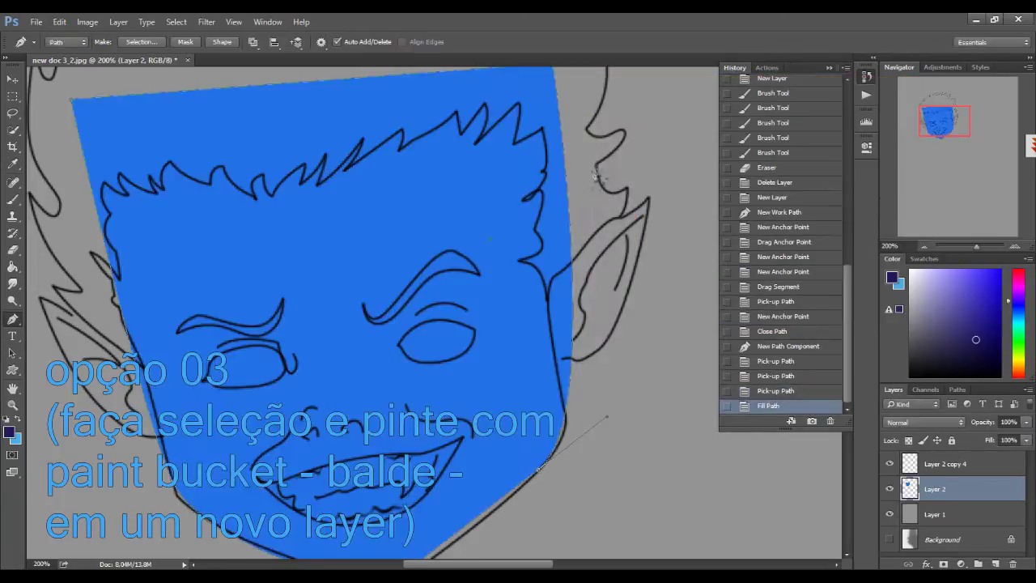
left_click(514, 261)
right_click(510, 282)
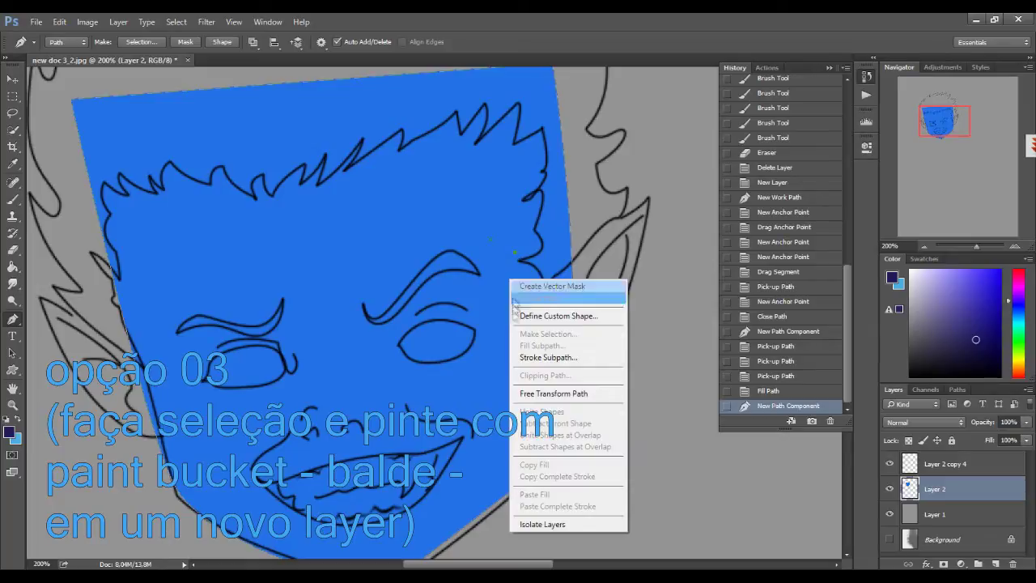
left_click(524, 297)
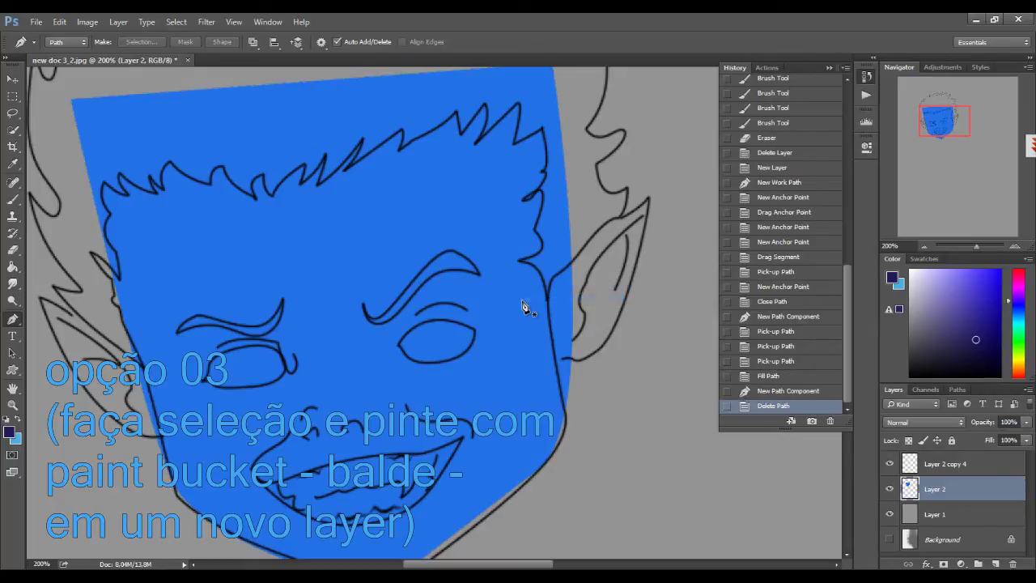
left_click(783, 380)
left_click(783, 362)
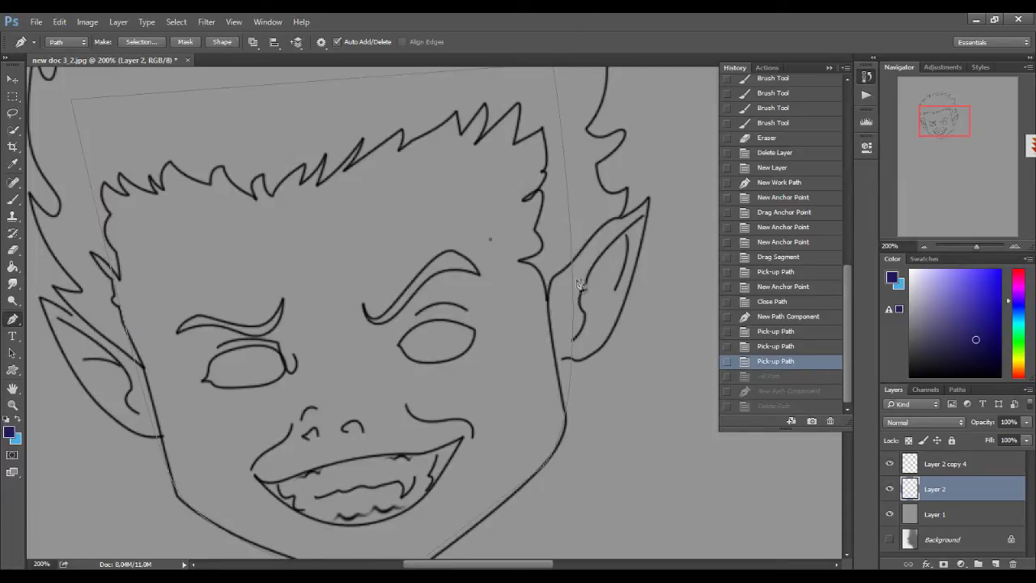
Undo a stray anchor and try dark blue and lavender Paint Bucket fills on the face.
left_click(519, 283)
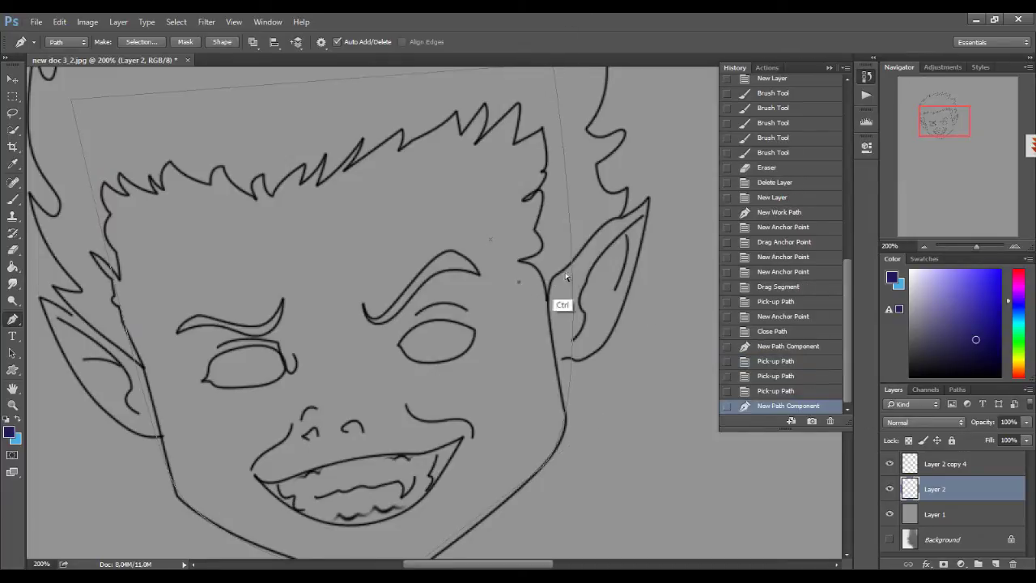
key("ctrl+z")
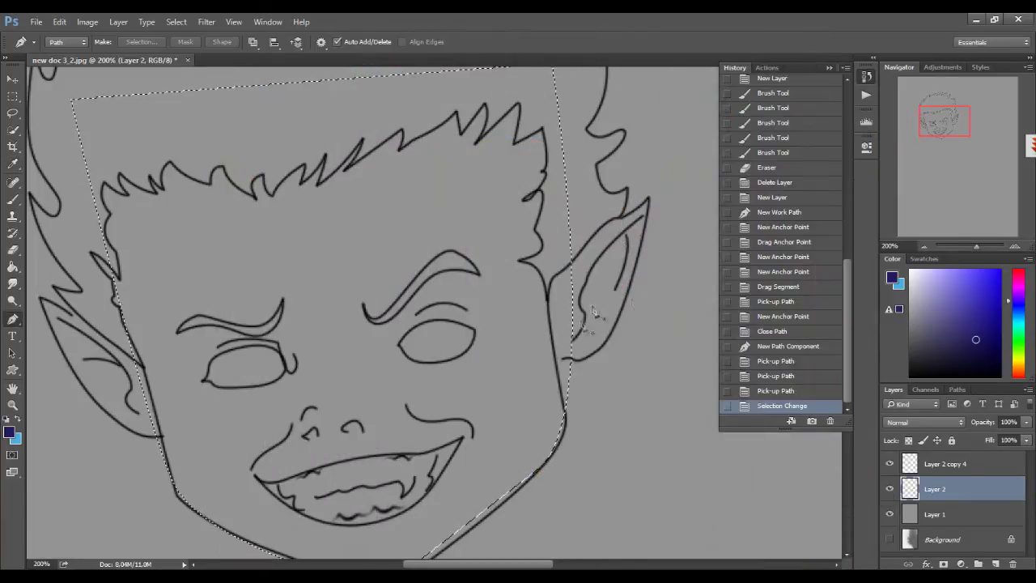
key("g")
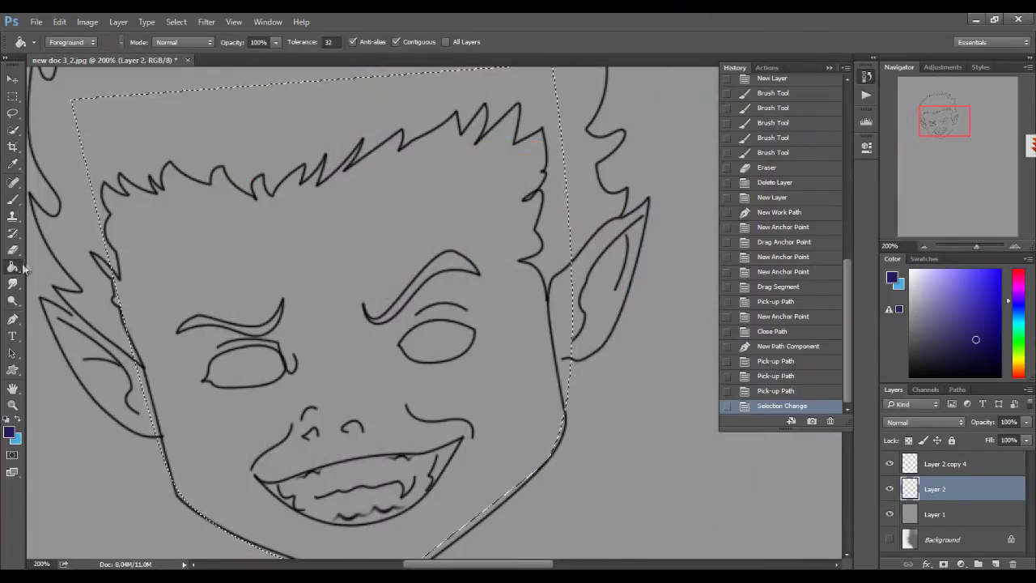
left_click(486, 296)
key("ctrl+z")
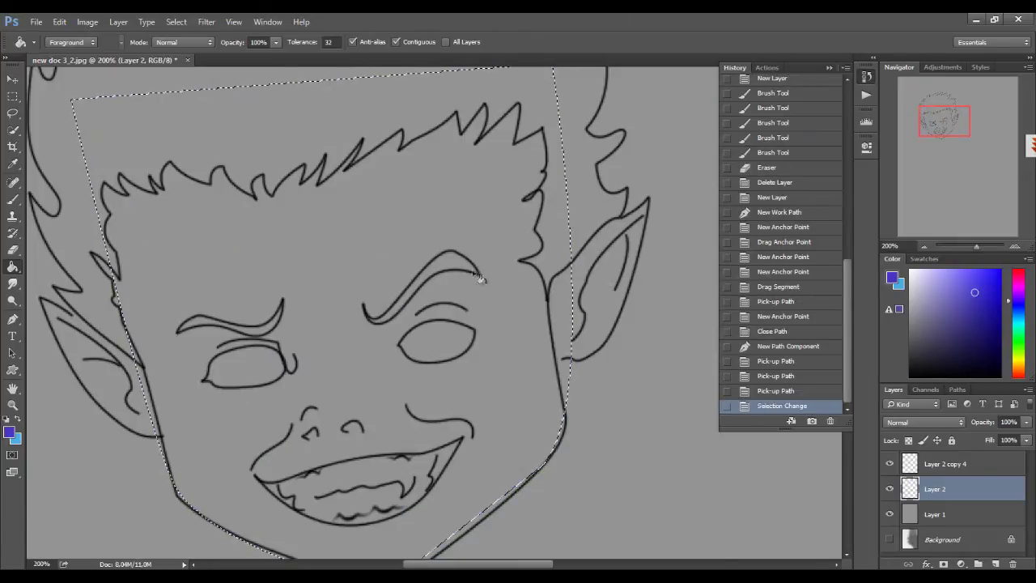
left_click(537, 279)
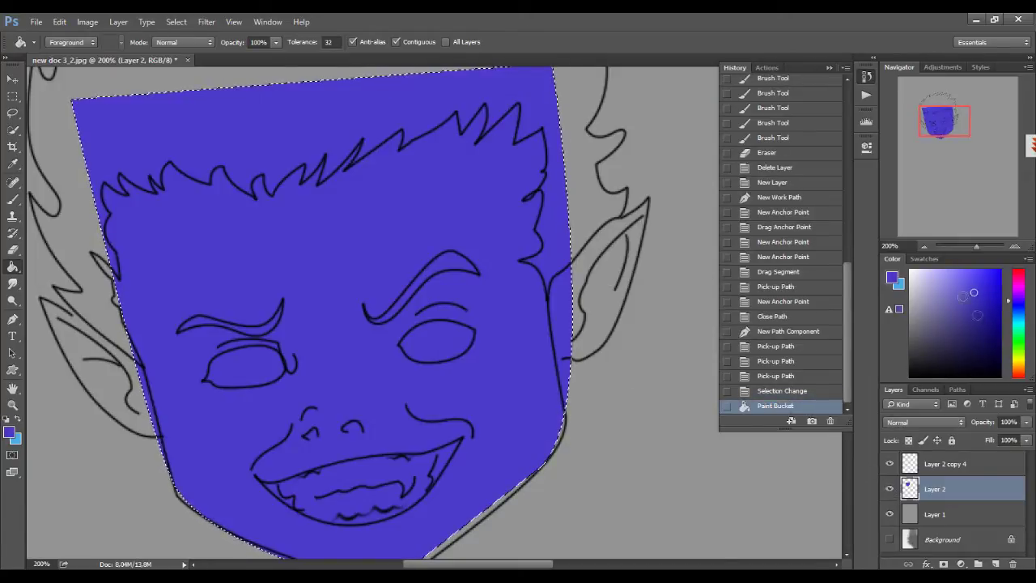
left_click(527, 255)
left_click(419, 279)
left_click(418, 279)
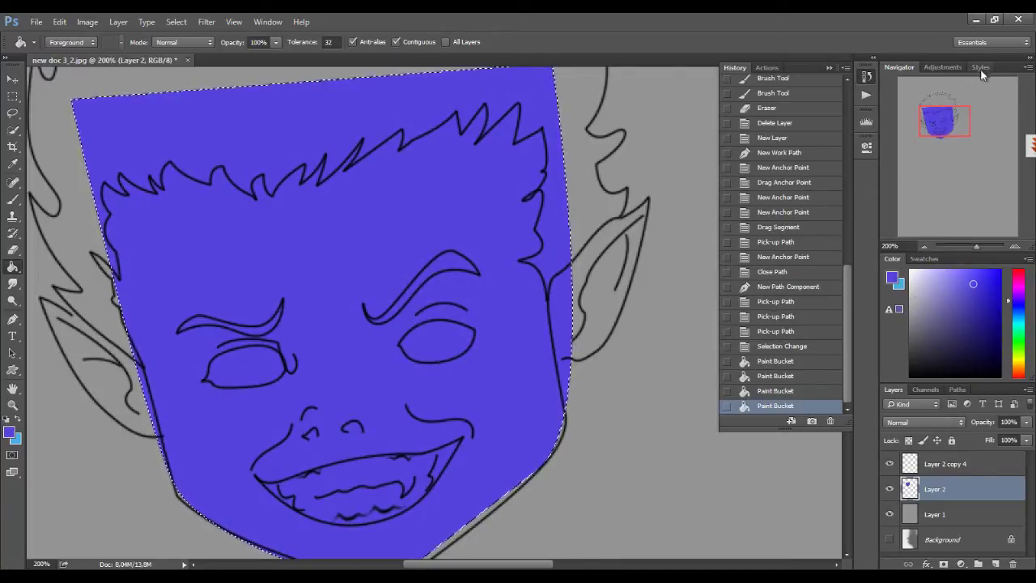
Fill the face selection with a light blue swatch and deselect.
left_click(925, 259)
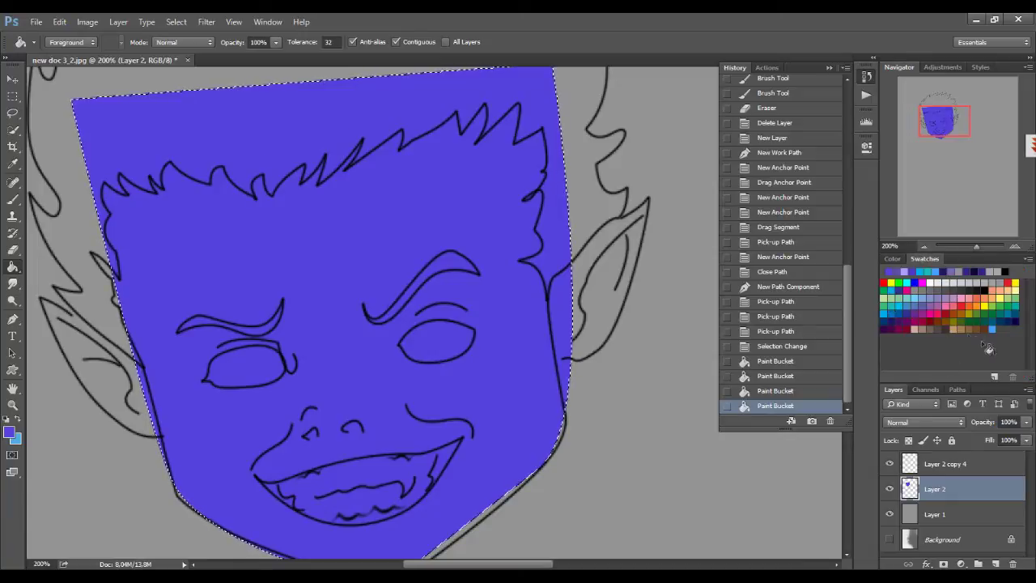
left_click(992, 328)
left_click(650, 331)
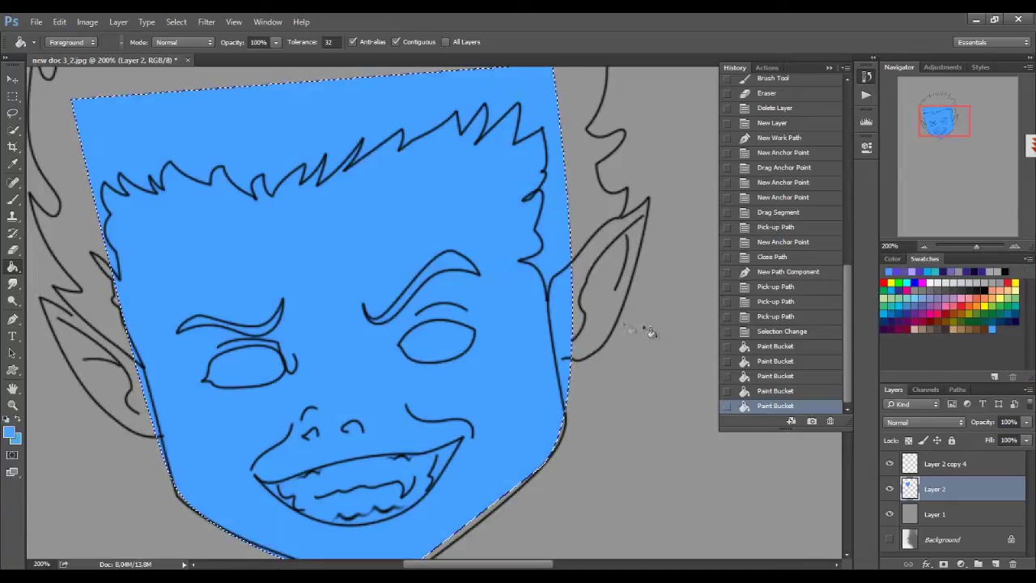
left_click(892, 258)
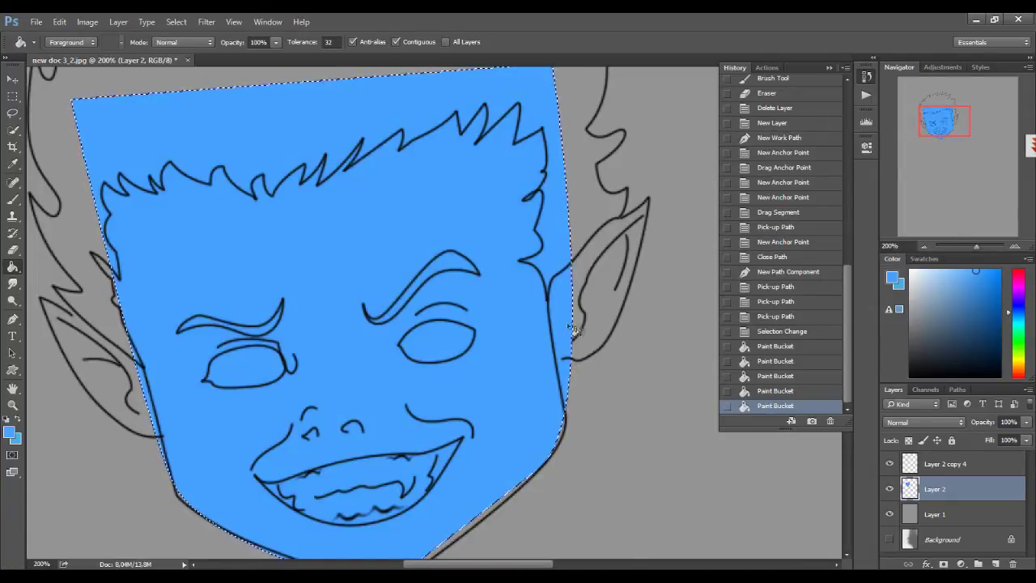
key("ctrl+d")
Enlarge the blue face fill slightly with Free Transform.
key("ctrl+t")
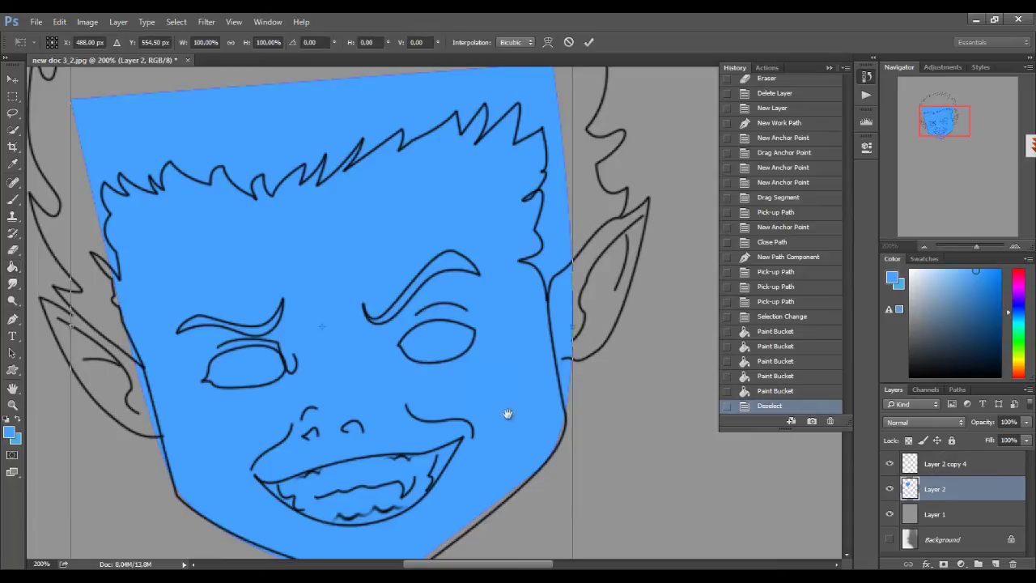
left_click_drag(508, 414, 491, 239)
left_click_drag(560, 413, 564, 416)
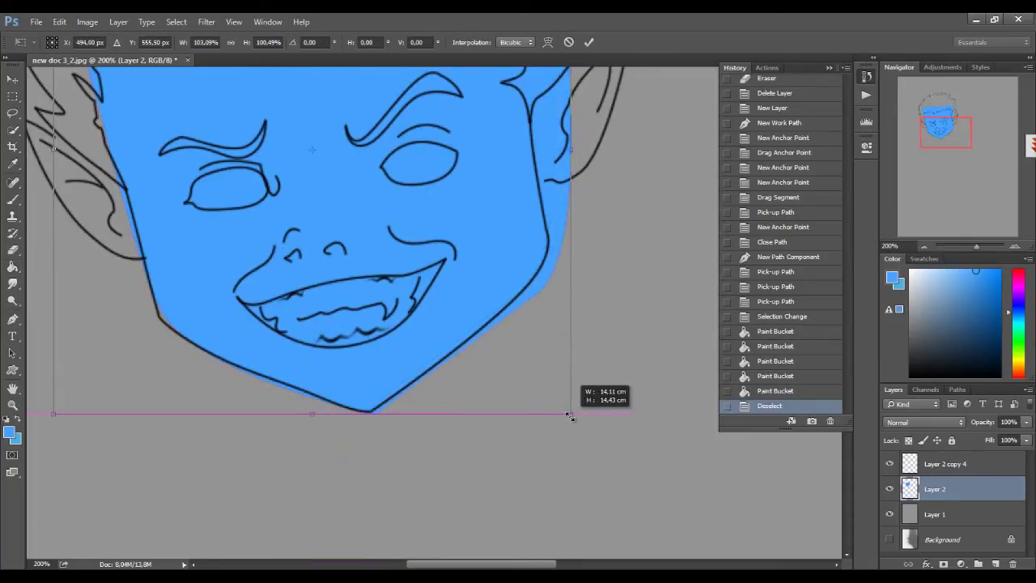
key("Return")
scroll(558, 414, "down", 3)
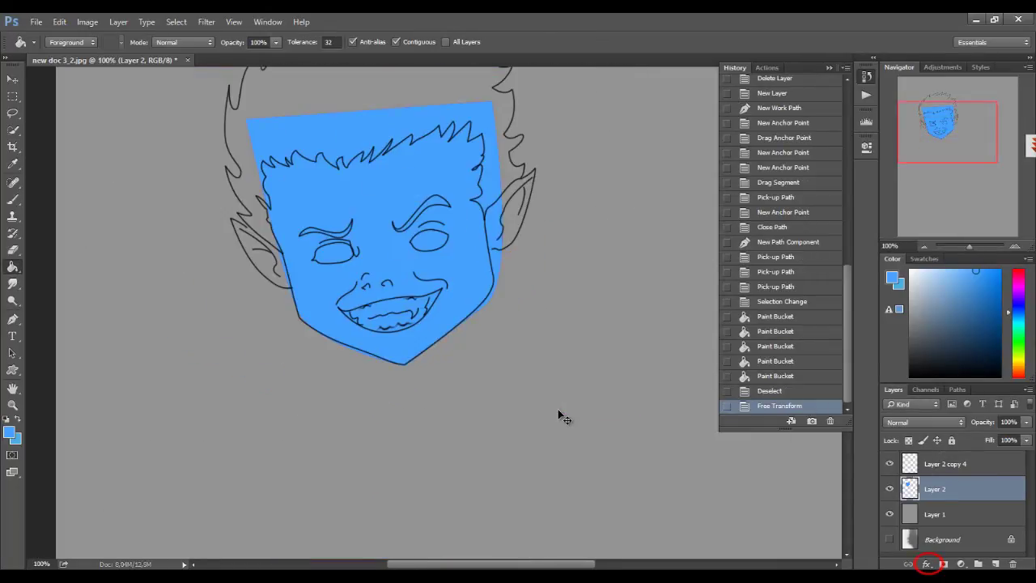
scroll(555, 416, "up", 4)
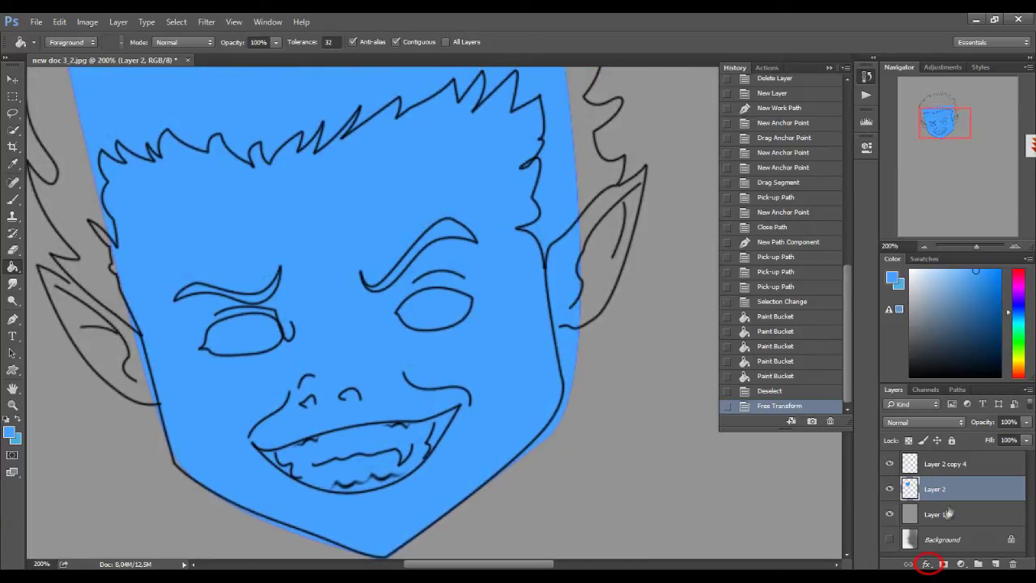
Add a Multiply Gradient Overlay at a 90° angle with increased scale to Layer 2.
left_click(927, 564)
left_click(957, 528)
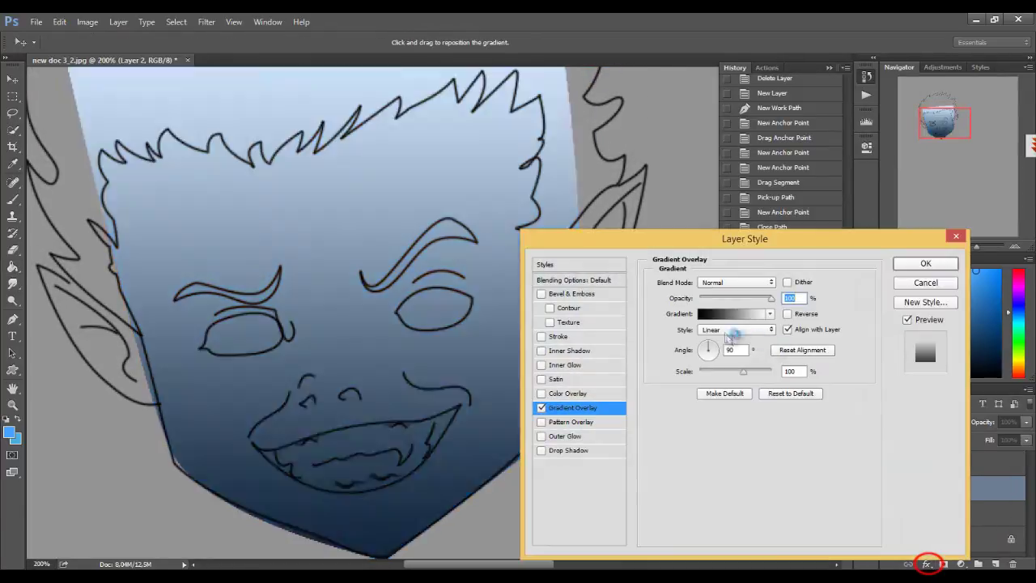
left_click(737, 282)
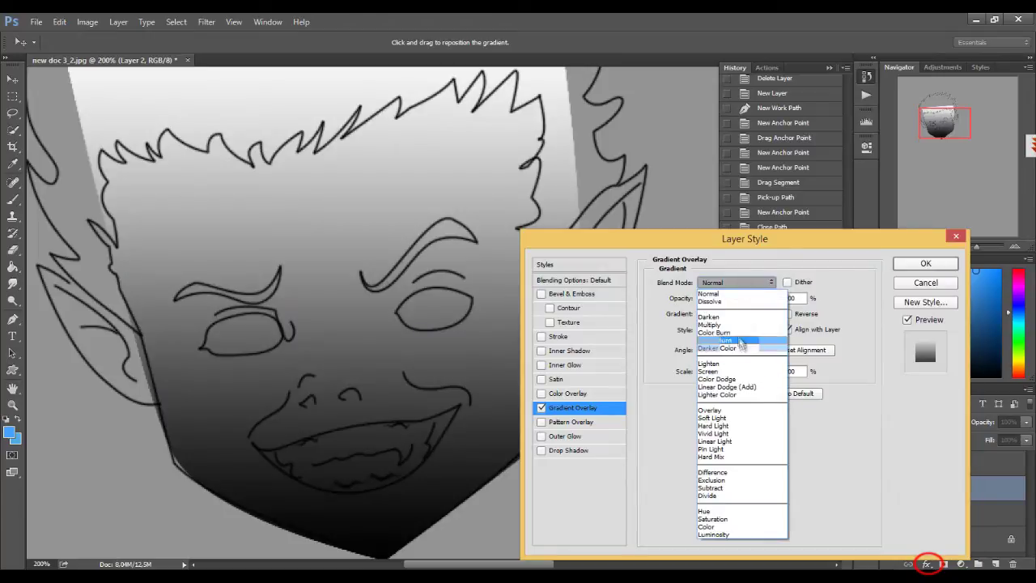
left_click(720, 316)
left_click_drag(744, 371, 759, 376)
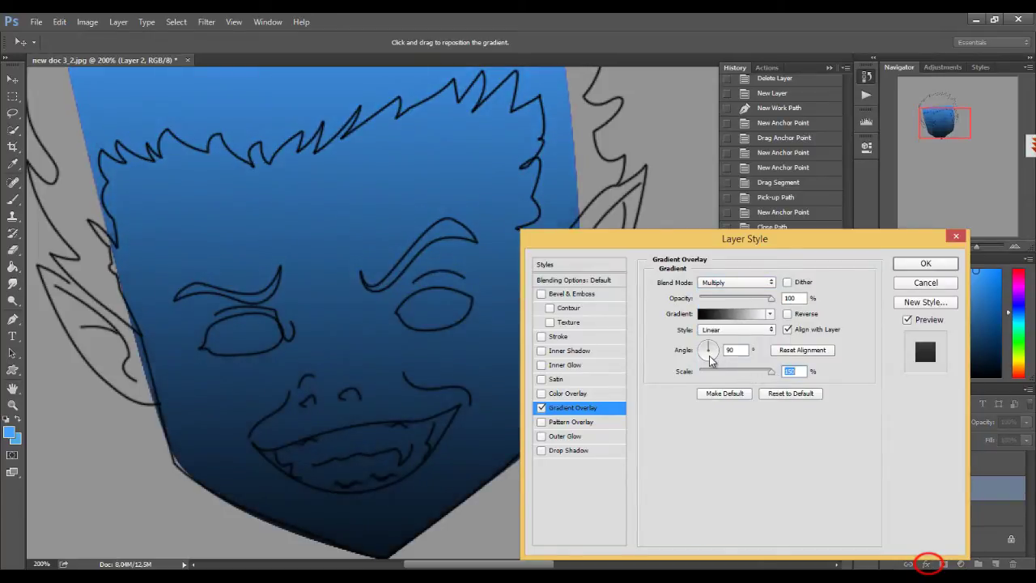
left_click(709, 358)
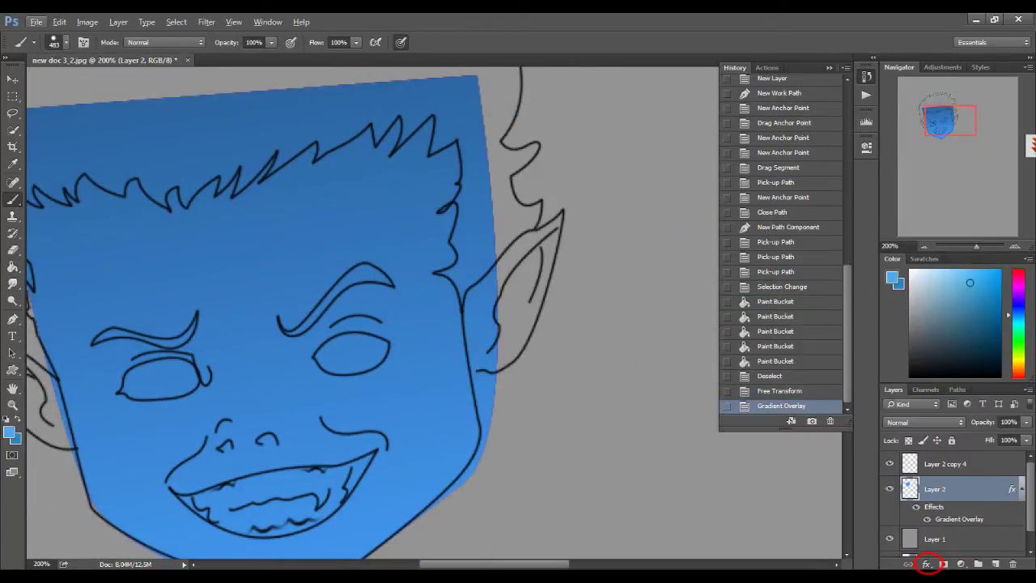
Pick a lighter blue, enlarge the brush to about 70 px, test-paint the right ear, then step back.
left_click(970, 282)
right_click(510, 319)
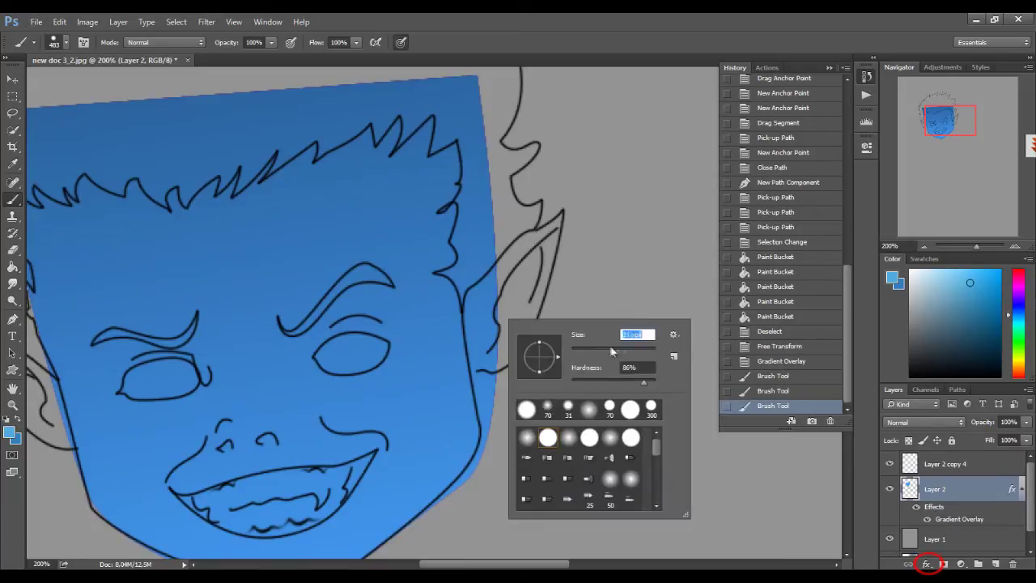
type("5")
key("Return")
left_click(522, 261)
key("bracketright")
key("bracketright")
key("bracketright")
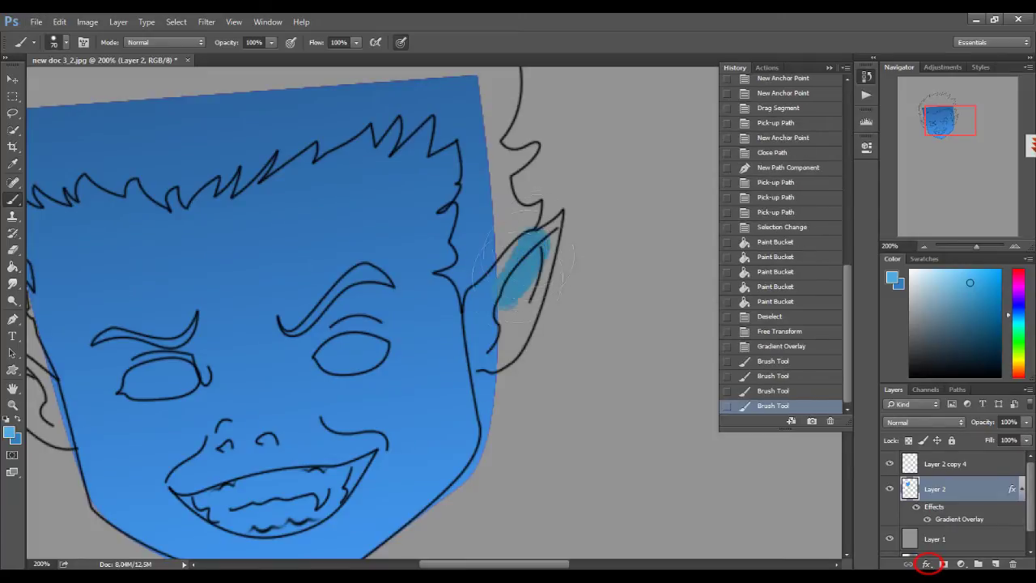
left_click_drag(492, 309, 534, 267)
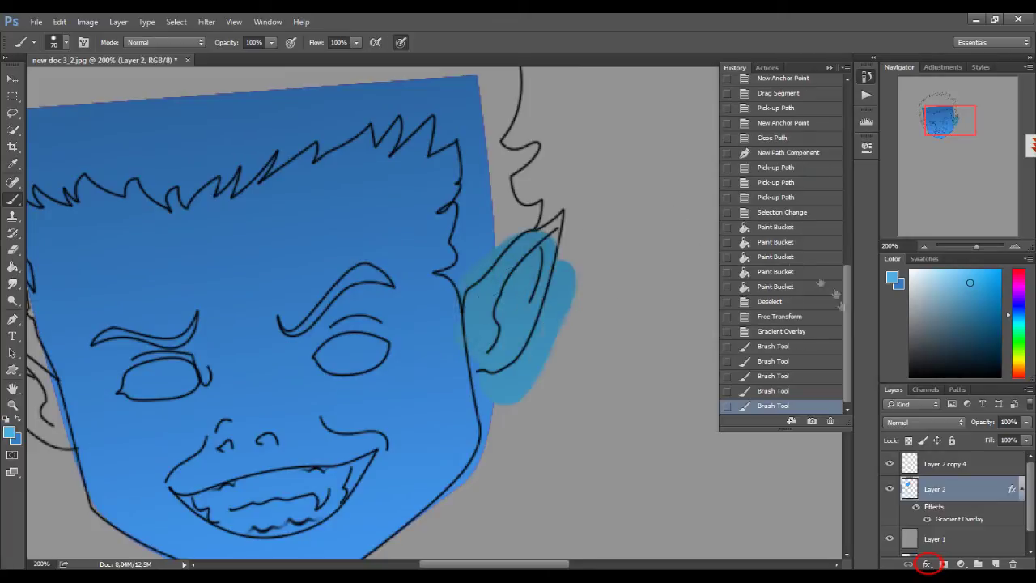
left_click(800, 336)
Load the face layer's outline as a selection, then clear it.
right_click(587, 368)
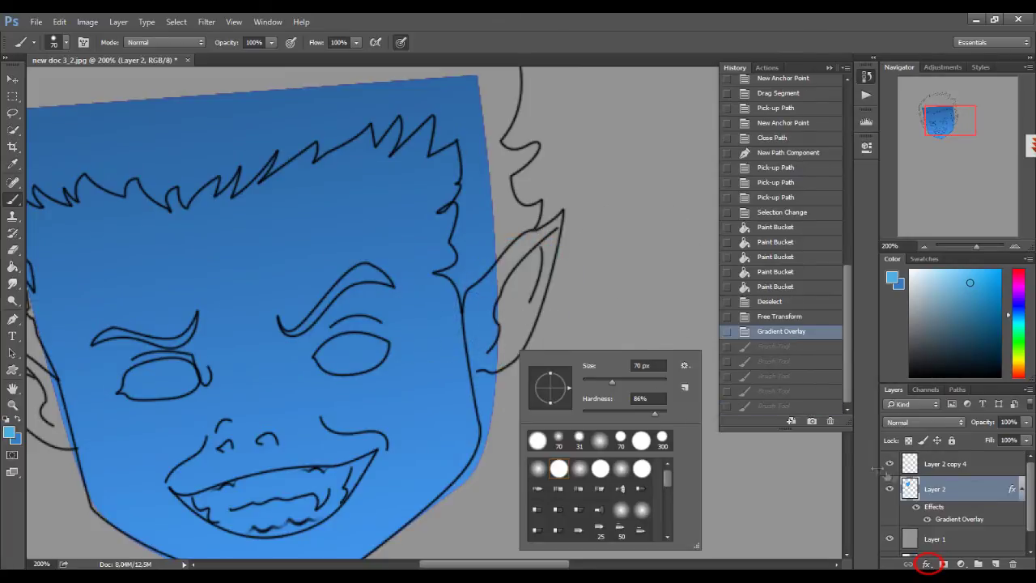
right_click(332, 114)
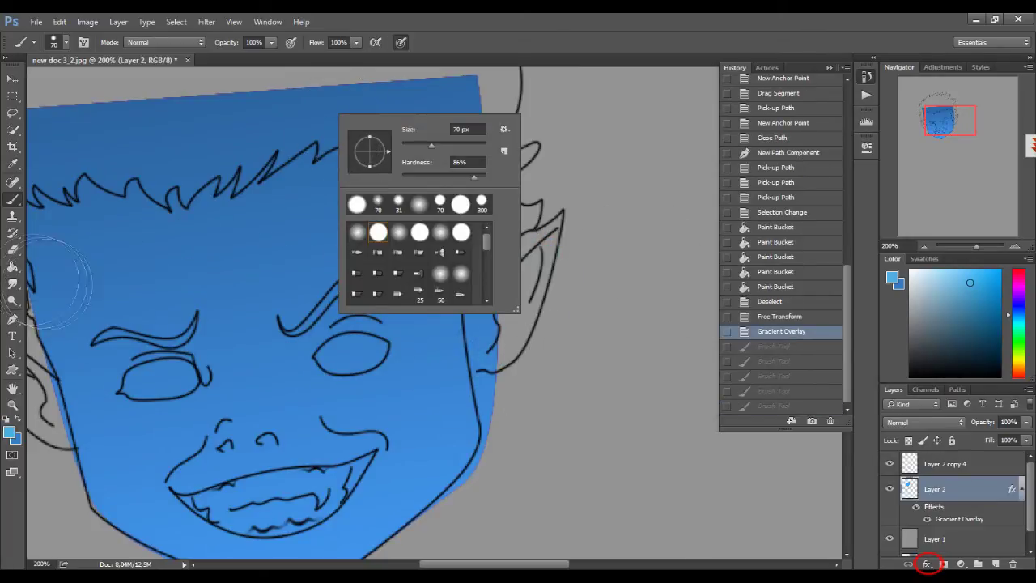
key("p")
right_click(352, 171)
left_click(615, 301)
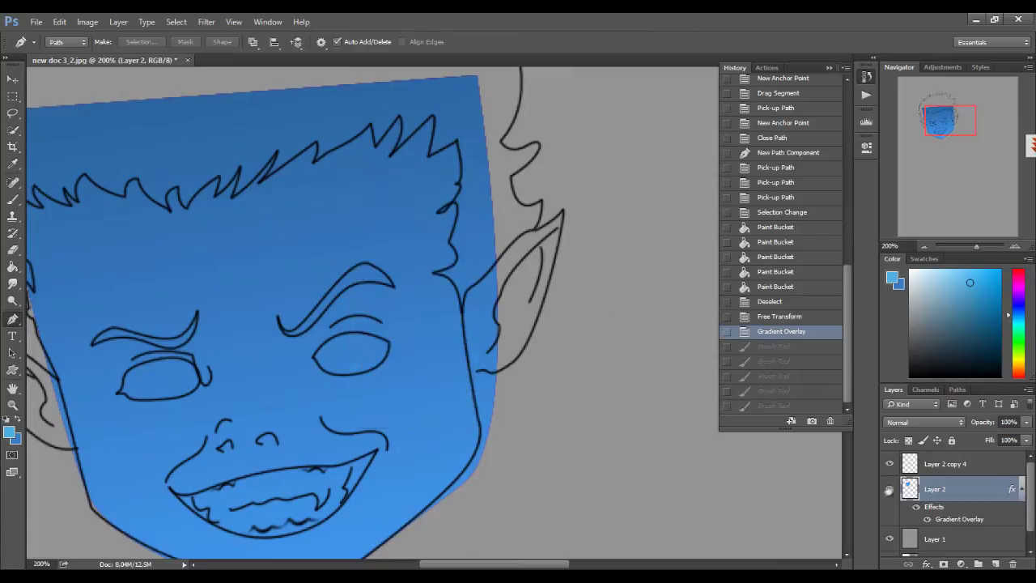
left_click(910, 491, "ctrl")
key("ctrl+d")
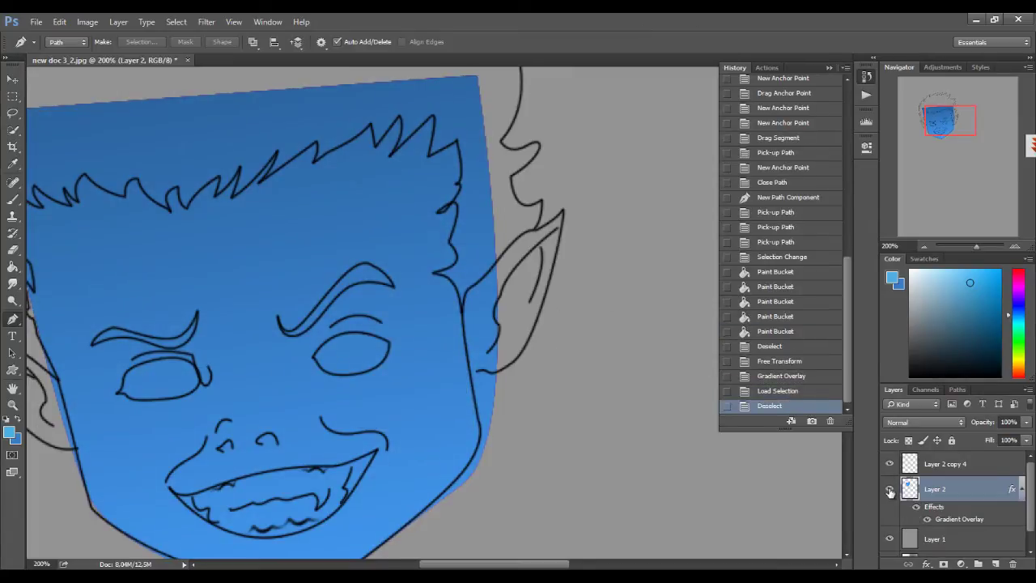
Paint blue over the right and left ears with the Brush.
left_click(925, 258)
key("b")
mouse_move(506, 312)
left_mouse_down()
mouse_move(535, 243)
mouse_move(520, 347)
left_mouse_up()
scroll(521, 346, "left", 5)
left_click_drag(306, 404, 315, 408)
scroll(316, 408, "up", 3)
scroll(315, 409, "right", 4)
Test an eraser streak and a red X, then revert both in History and zoom out to the whole head.
key("e")
left_click_drag(591, 206, 416, 210)
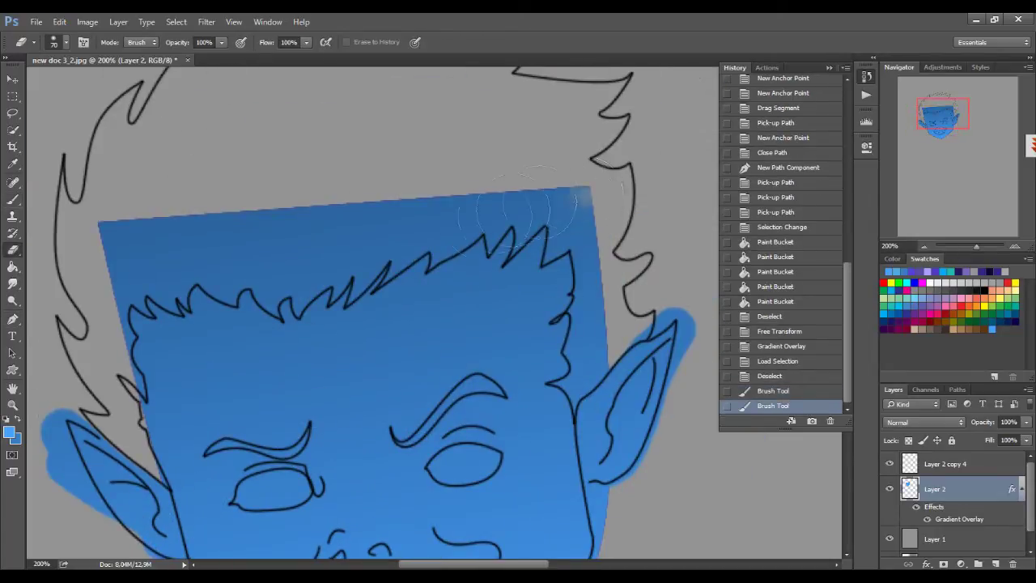
left_click(891, 281)
left_click(636, 224)
key("b")
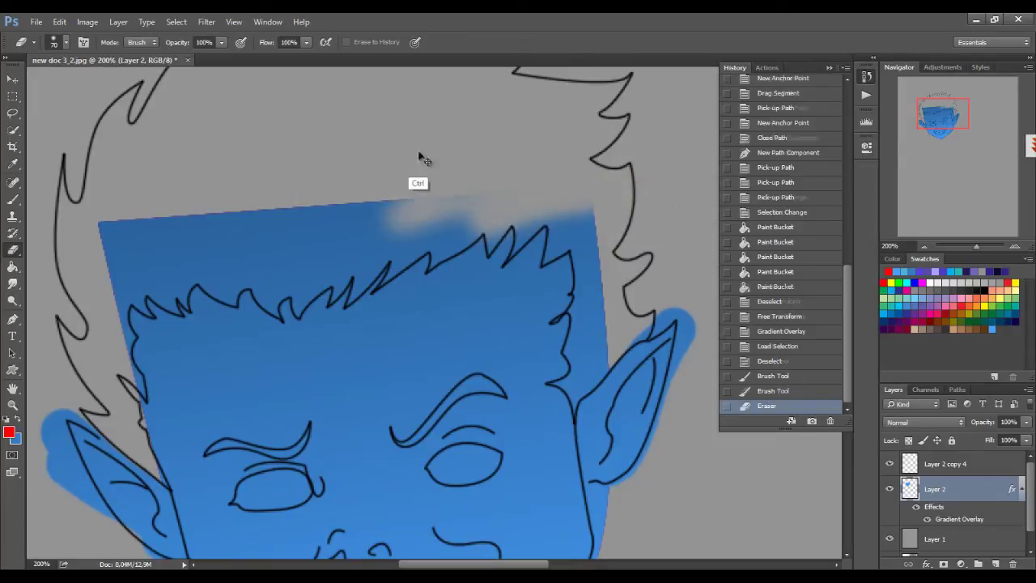
left_click_drag(478, 118, 397, 211)
left_click_drag(400, 122, 498, 212)
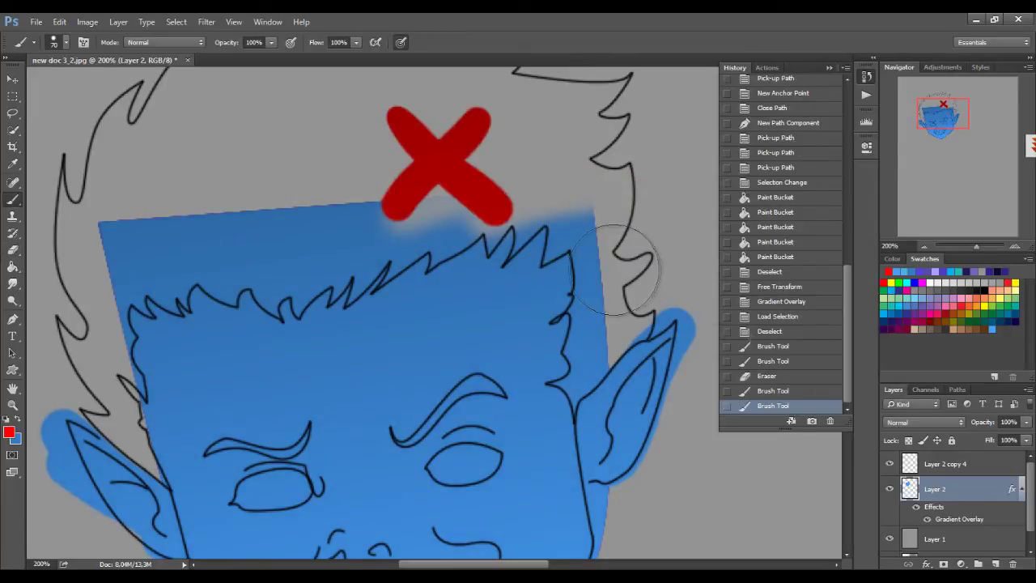
left_click(777, 361)
scroll(451, 231, "down", 3)
key("p")
key("ctrl+minus")
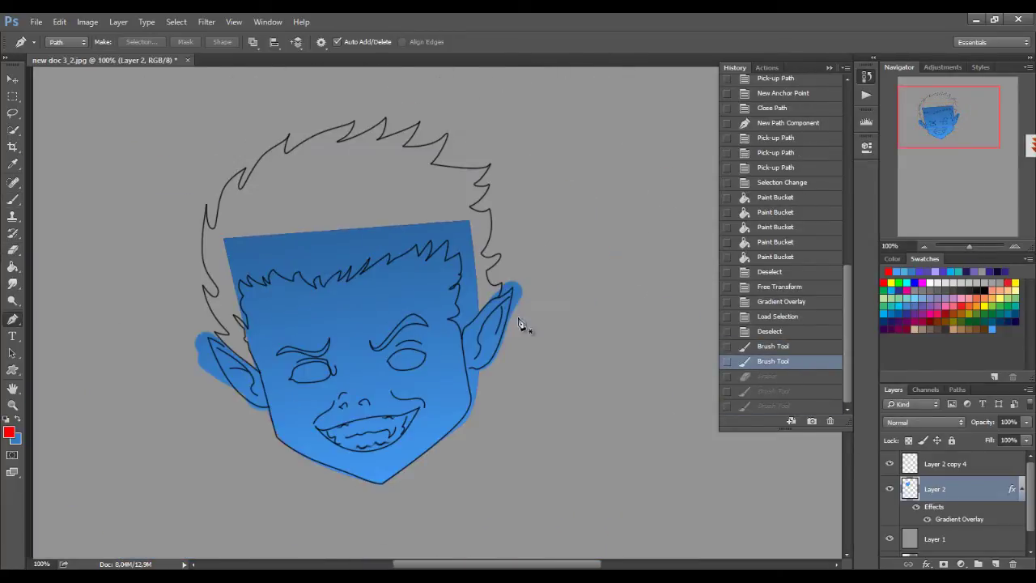
Start the hair path at the top right and place anchors down the left hair outline.
left_click(475, 108)
left_click_drag(169, 183, 140, 251)
left_click_drag(248, 183, 244, 181)
left_click_drag(475, 108, 379, 116)
left_click(183, 211)
left_click(191, 279)
left_click(224, 348)
left_click(255, 367)
left_click(237, 259)
left_click(277, 297)
left_click(449, 223)
left_click(450, 225)
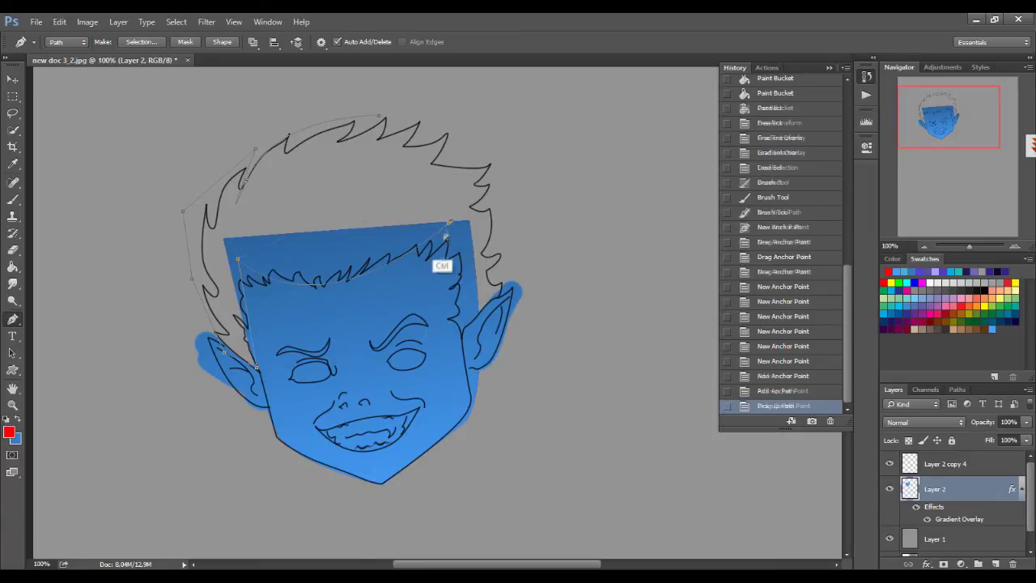
Remove an unwanted point and reshape the hair path's curves near the top right.
scroll(454, 223, "up", 2)
scroll(422, 391, "up", 1)
left_click(430, 219)
left_click(430, 220)
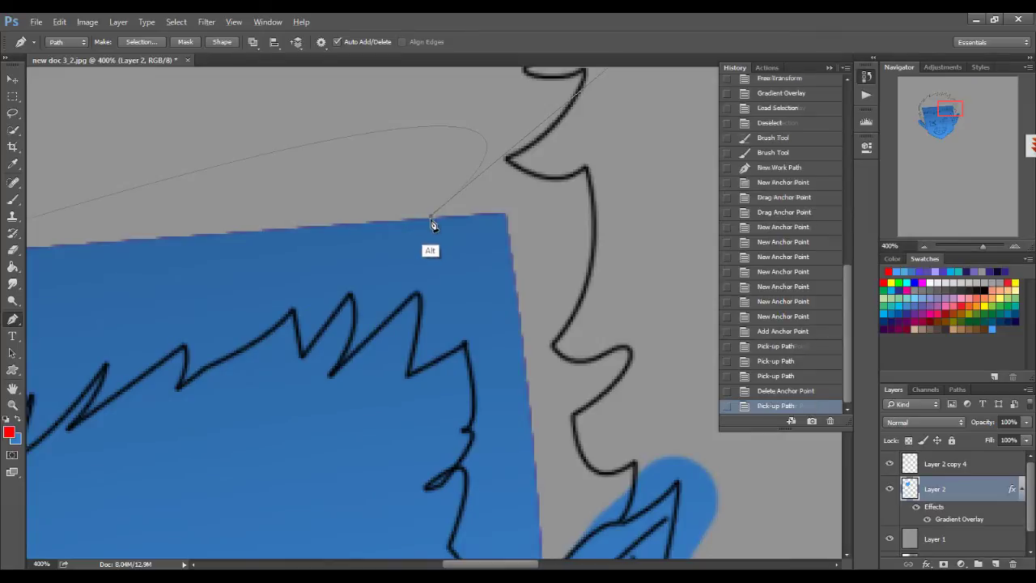
left_click(431, 222)
scroll(348, 214, "down", 2)
scroll(359, 214, "down", 2)
left_click_drag(305, 363, 380, 324)
scroll(442, 308, "up", 3)
left_click(444, 245)
left_click(445, 243)
Clear the hair path and brush red note letters on the canvas, then remove them.
key("Delete")
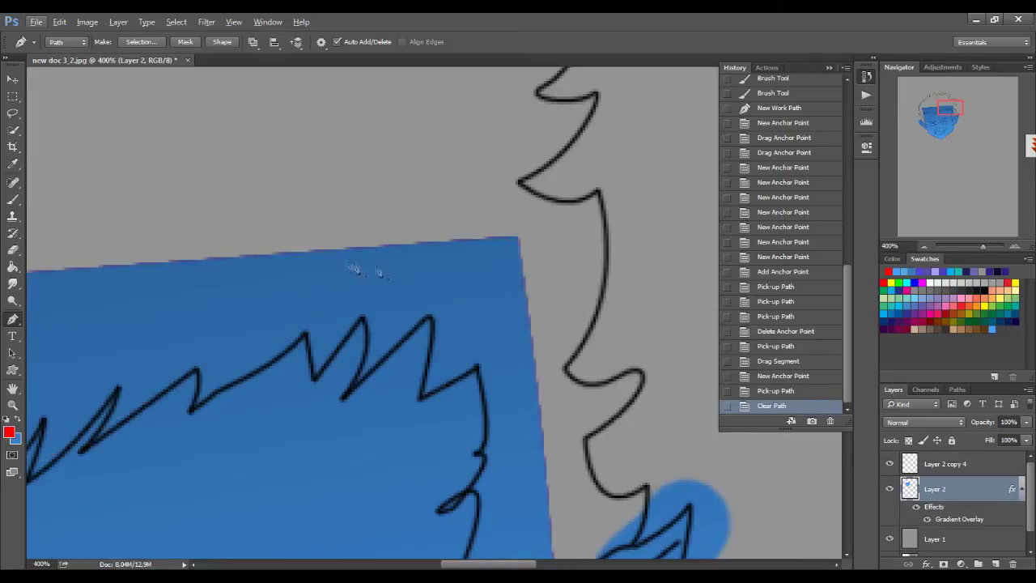
key("b")
right_click(429, 199)
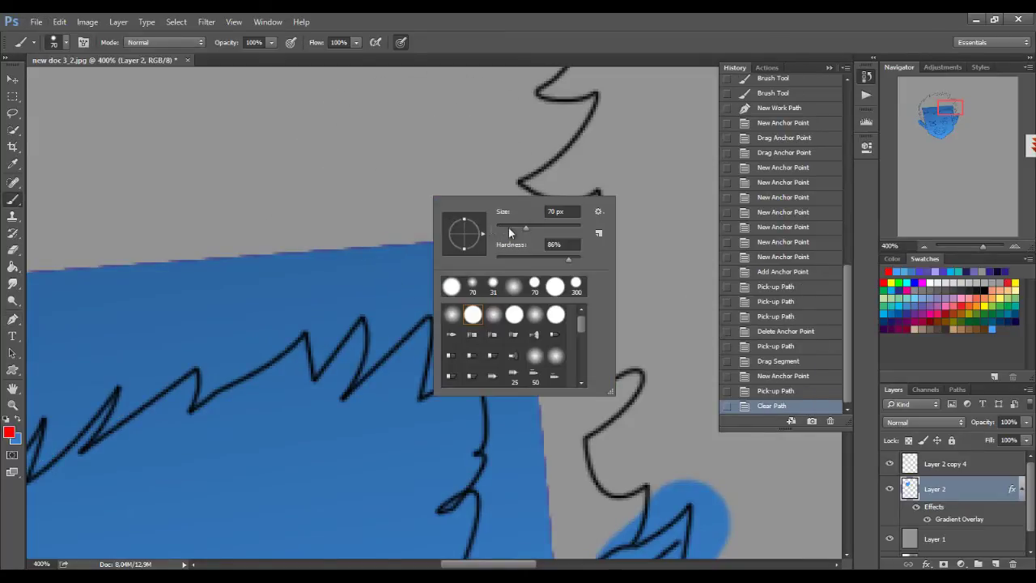
left_click_drag(509, 233, 489, 231)
left_click_drag(370, 150, 376, 243)
left_click_drag(566, 199, 566, 292)
left_click_drag(612, 182, 672, 320)
left_click(776, 316)
Clear and restore the hair path through History and undo to recover the earlier work path.
key("Delete")
scroll(478, 186, "down", 3)
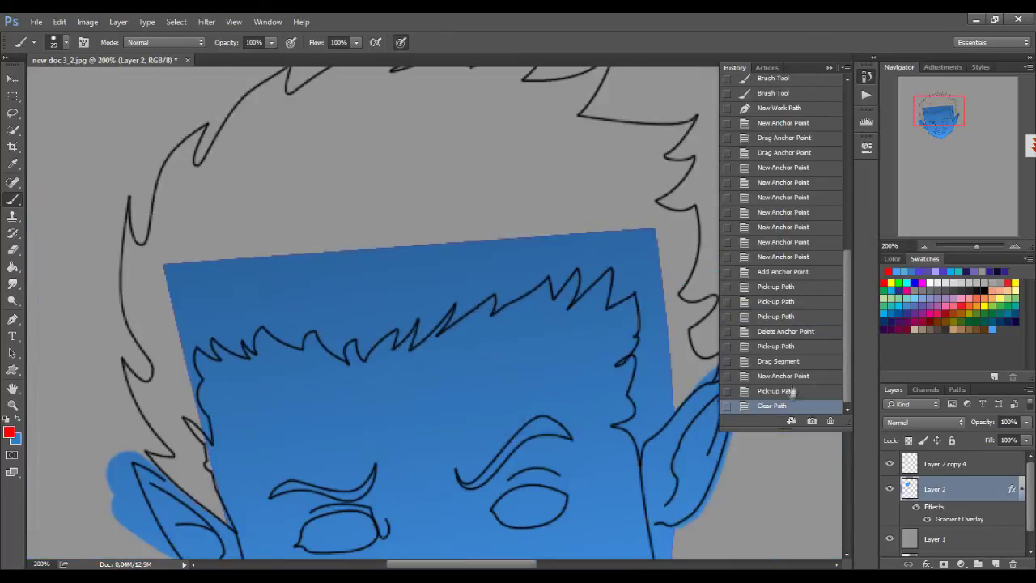
left_click(792, 391)
key("Delete")
key("ctrl+z")
key("p")
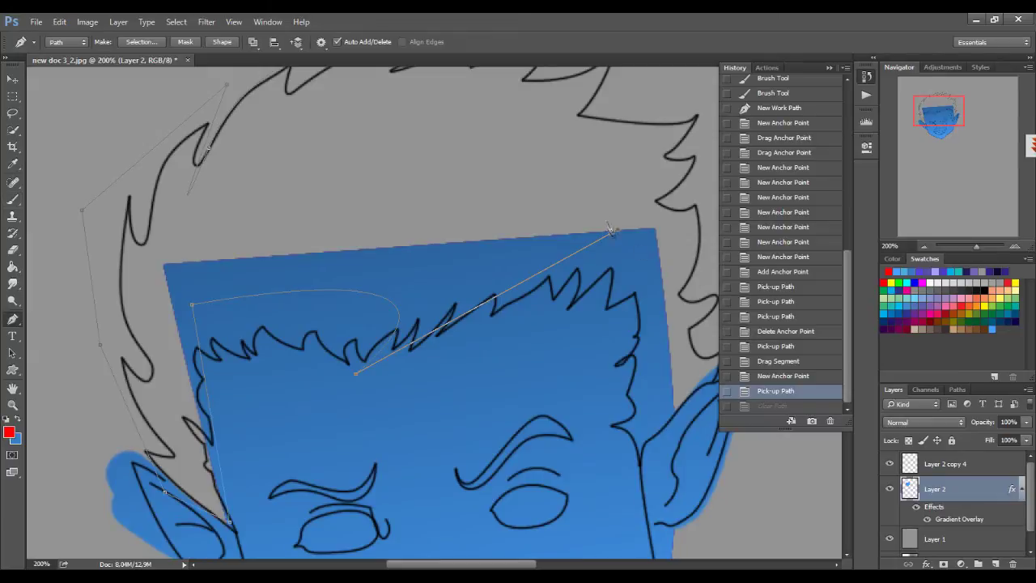
key("Delete")
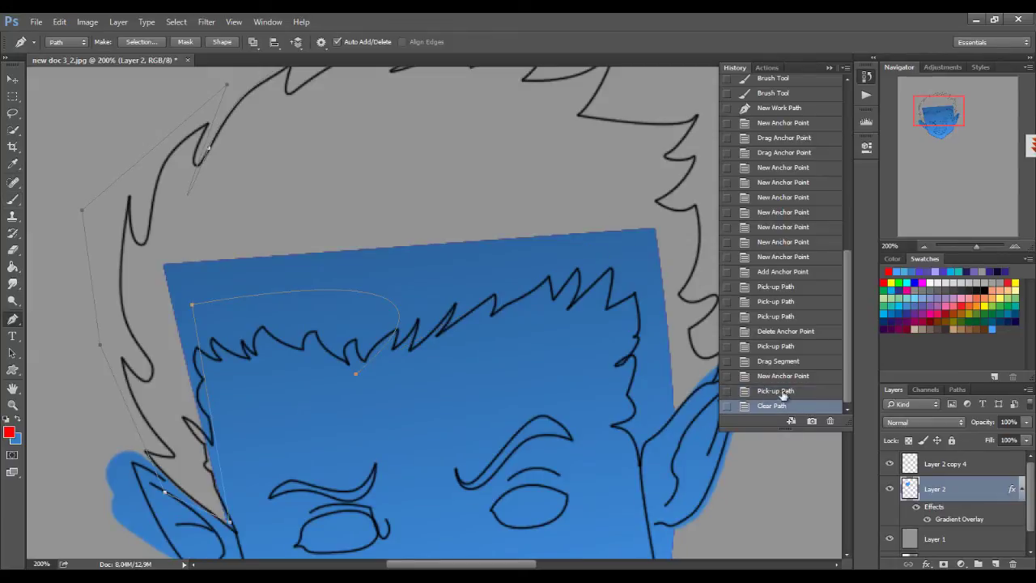
left_click(783, 394)
left_click(12, 199)
key("ctrl+z")
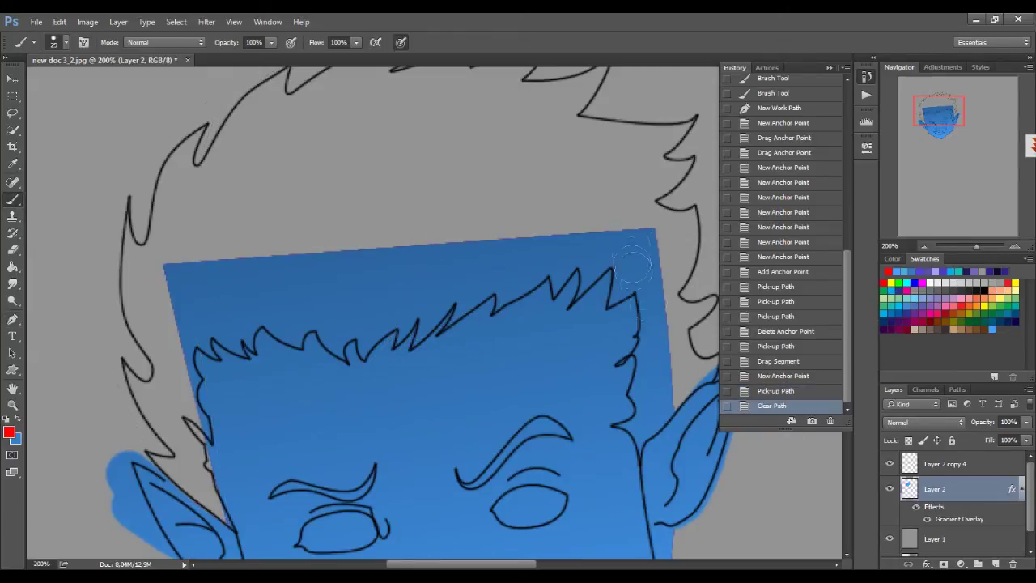
left_click(775, 377)
Paint red annotation marks over the hair, then revert them in History.
right_click(12, 319)
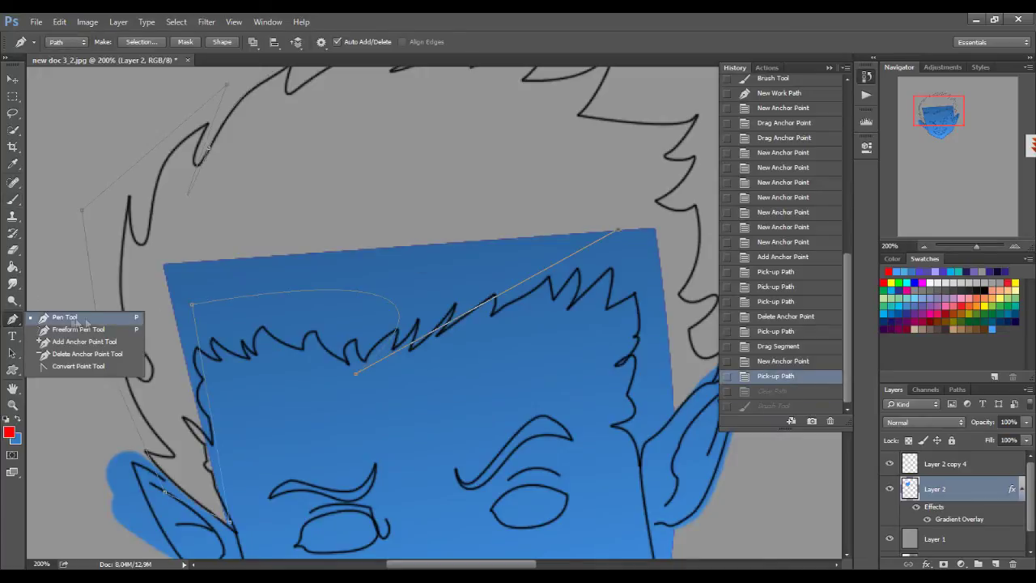
left_click(620, 264)
key("Delete")
key("b")
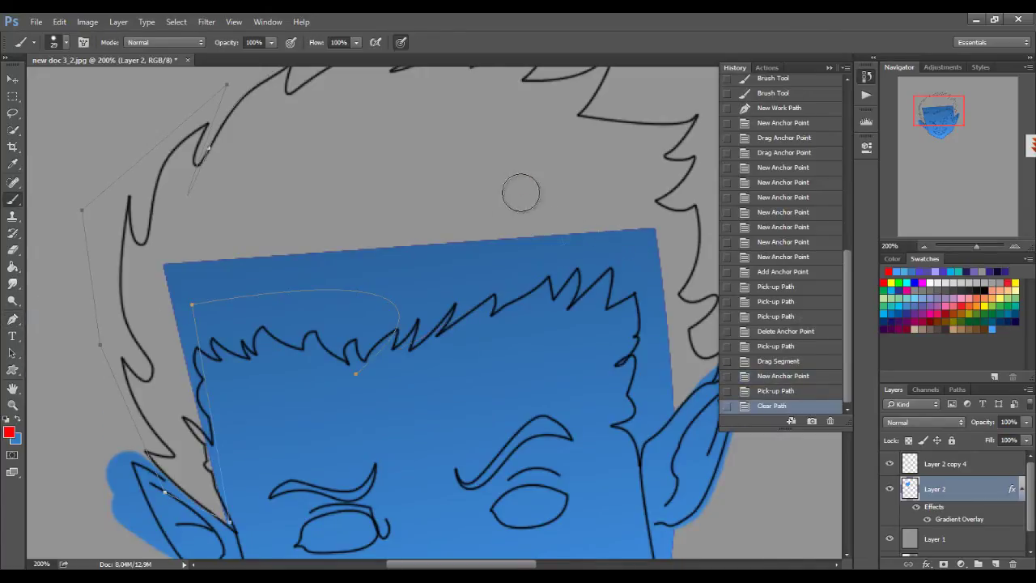
left_click_drag(525, 180, 514, 247)
left_click_drag(587, 237, 630, 253)
left_click_drag(640, 195, 647, 243)
left_click_drag(273, 342, 394, 324)
left_click_drag(267, 291, 429, 381)
left_click(773, 317)
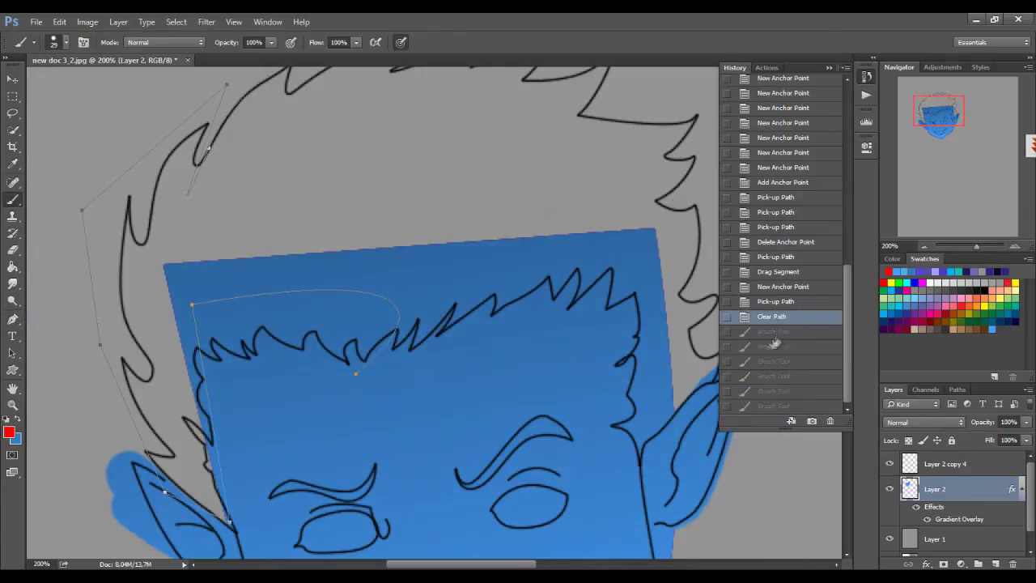
left_click(775, 301)
left_click(774, 317)
Clear the unfinished segments and continue the path with curved anchors along the hair outline.
mouse_move(353, 375)
left_mouse_down()
mouse_move(428, 332)
mouse_move(361, 383)
left_mouse_up()
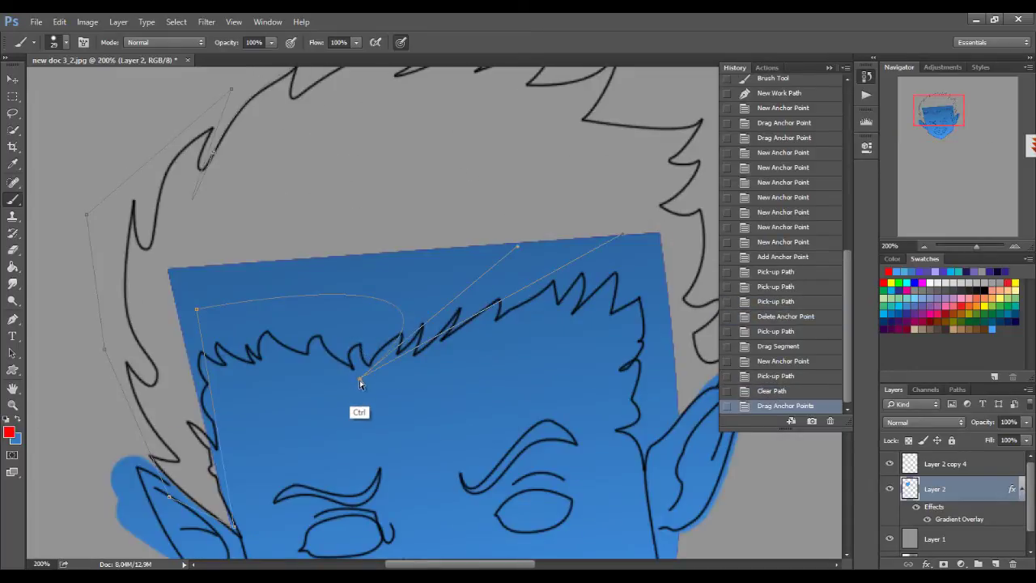
key("p")
key("Delete")
key("Delete")
left_click(196, 309)
left_click_drag(374, 359, 494, 318)
left_click_drag(619, 306, 641, 282)
left_click_drag(627, 433, 645, 464)
left_click_drag(671, 373, 593, 358)
Add curved anchors around the hair top and right side, then close the path at its start.
left_click_drag(572, 112, 581, 120)
left_click_drag(482, 67, 496, 86)
left_click_drag(405, 121, 489, 284)
left_click_drag(414, 206, 380, 209)
left_click(234, 243)
left_click(497, 187)
left_click(414, 208)
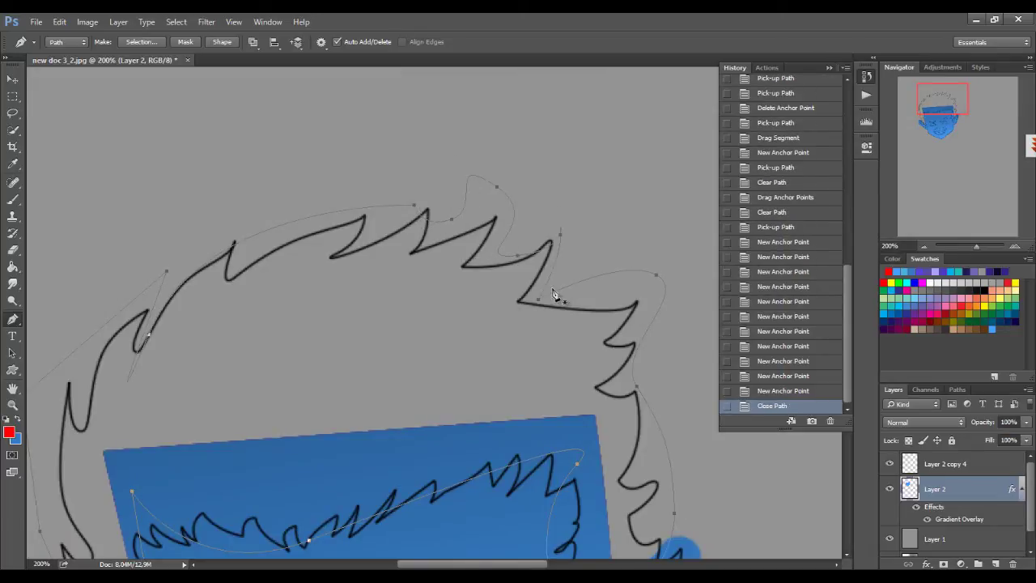
left_click(602, 331)
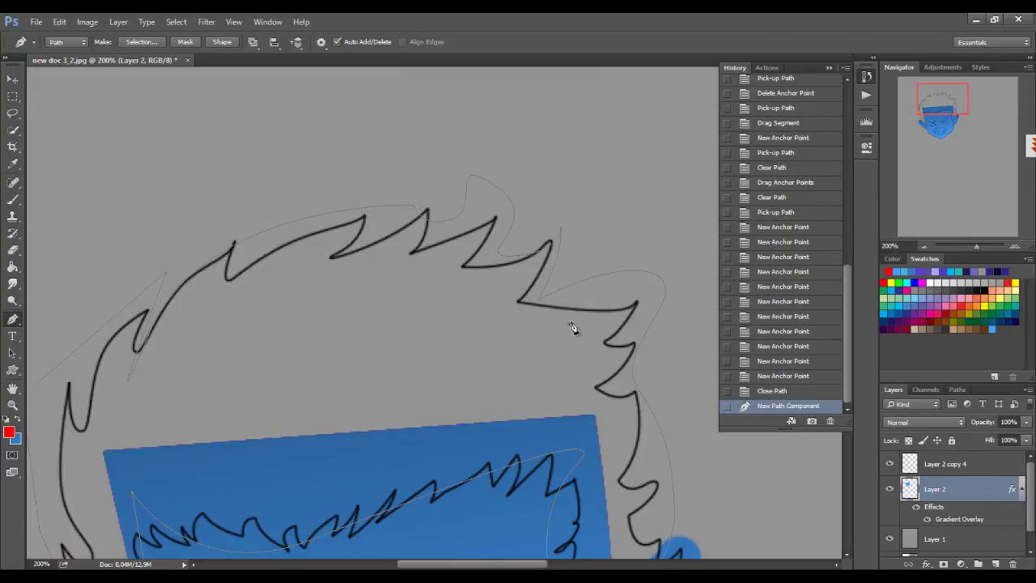
key("ctrl+z")
Add new Layer 3 and fill the hair path with a dark gray colour.
right_click(399, 196)
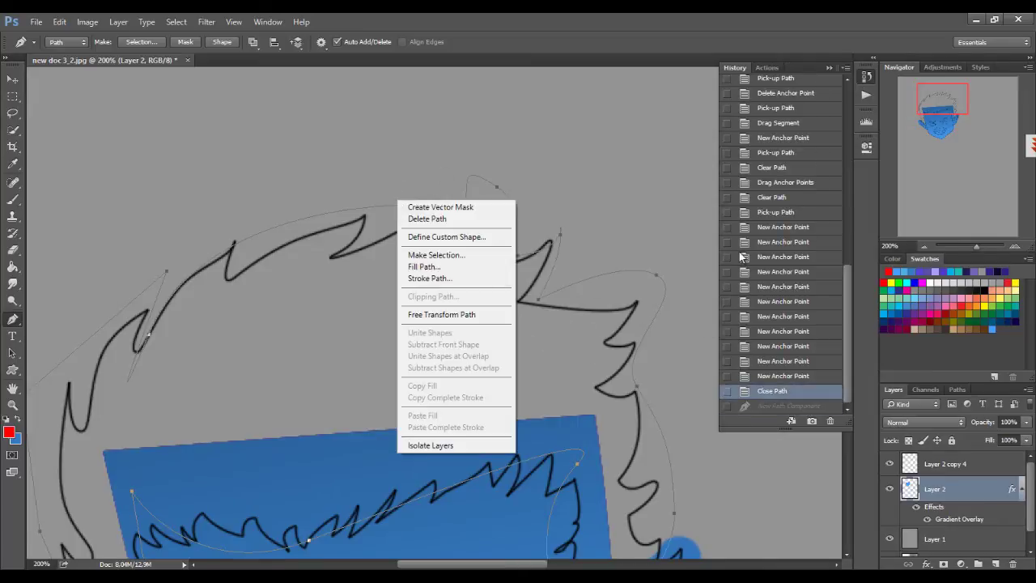
left_click(995, 564)
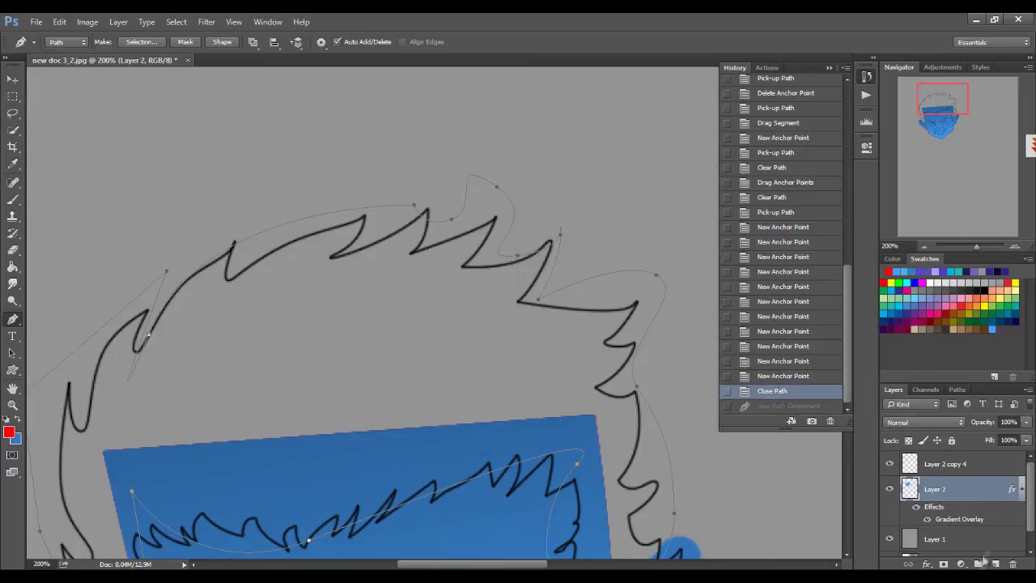
left_click(995, 564)
right_click(573, 298)
left_click(599, 349)
left_click(515, 160)
left_click(509, 187)
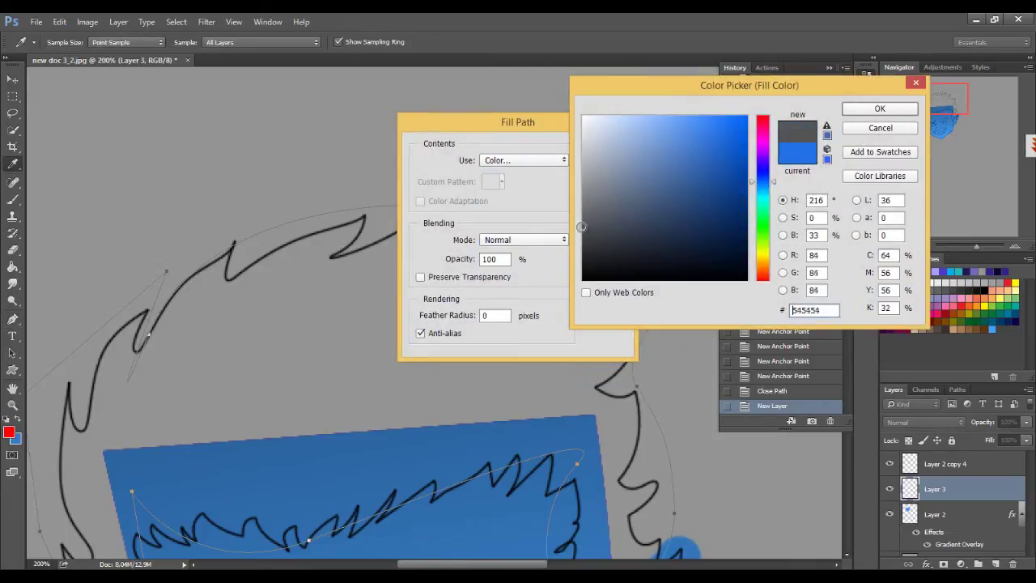
key("Return")
key("Return")
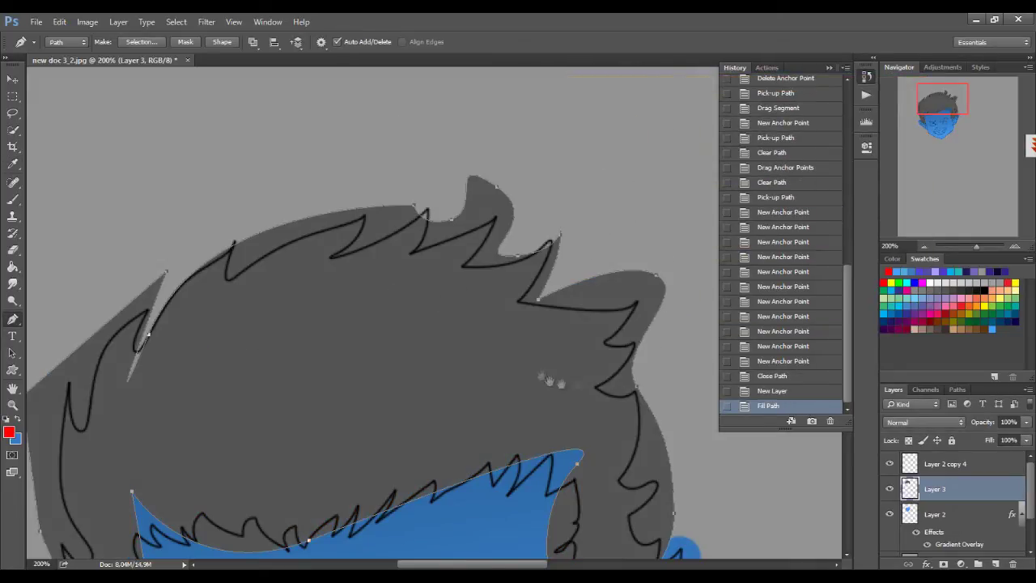
Reapply the dark gray Fill Path to the hair, then delete the hair path.
left_click_drag(550, 382, 528, 170)
right_click(507, 160)
left_click(534, 224)
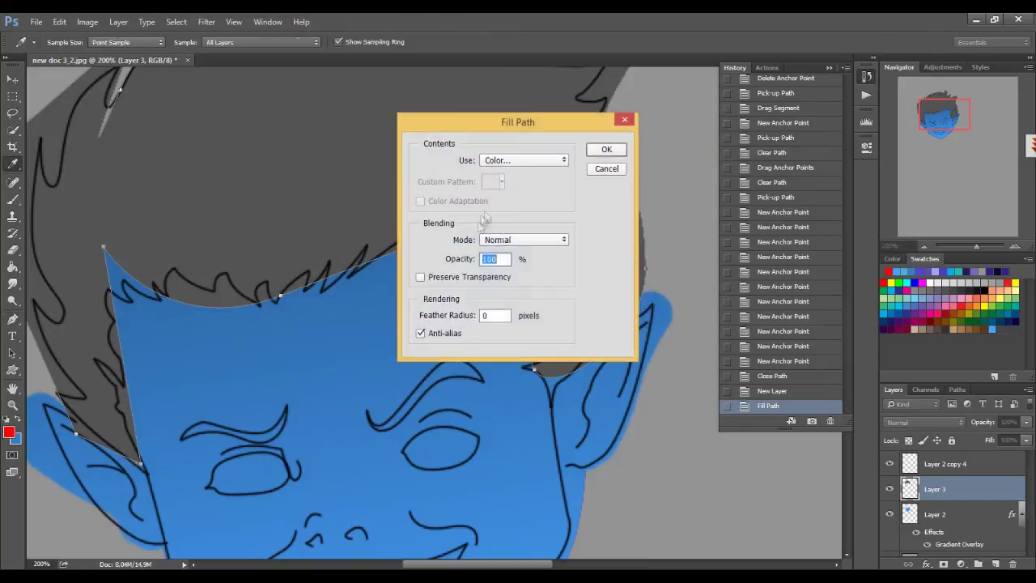
left_click(524, 159)
left_click(510, 188)
left_click(863, 113)
left_click(606, 154)
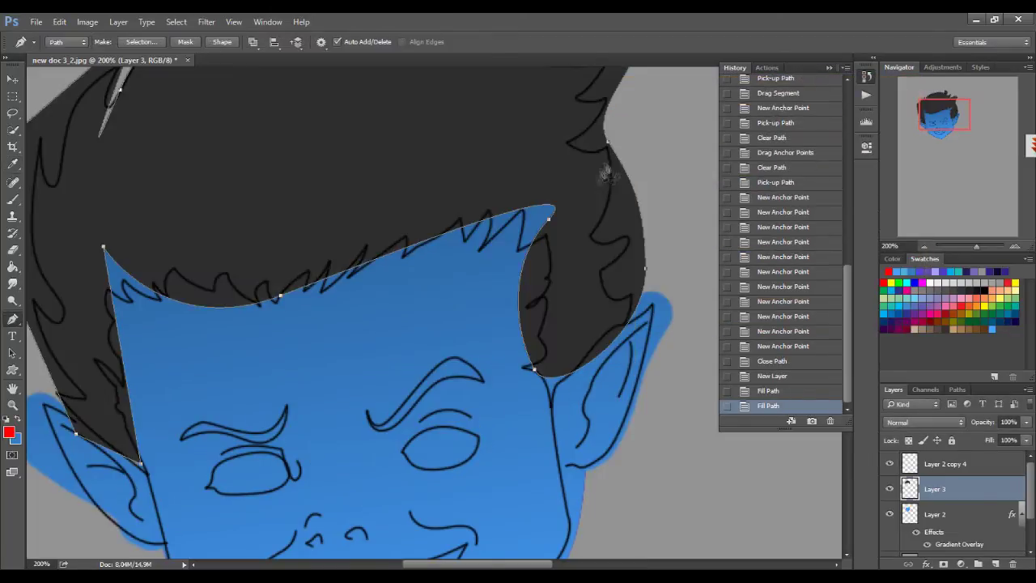
scroll(503, 203, "up", 3)
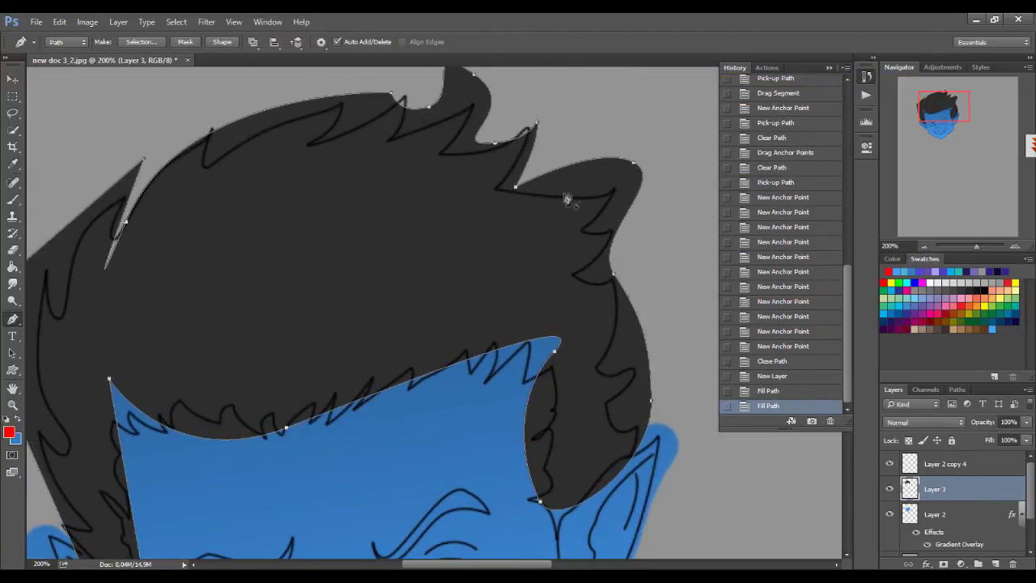
right_click(609, 160)
left_click(648, 193)
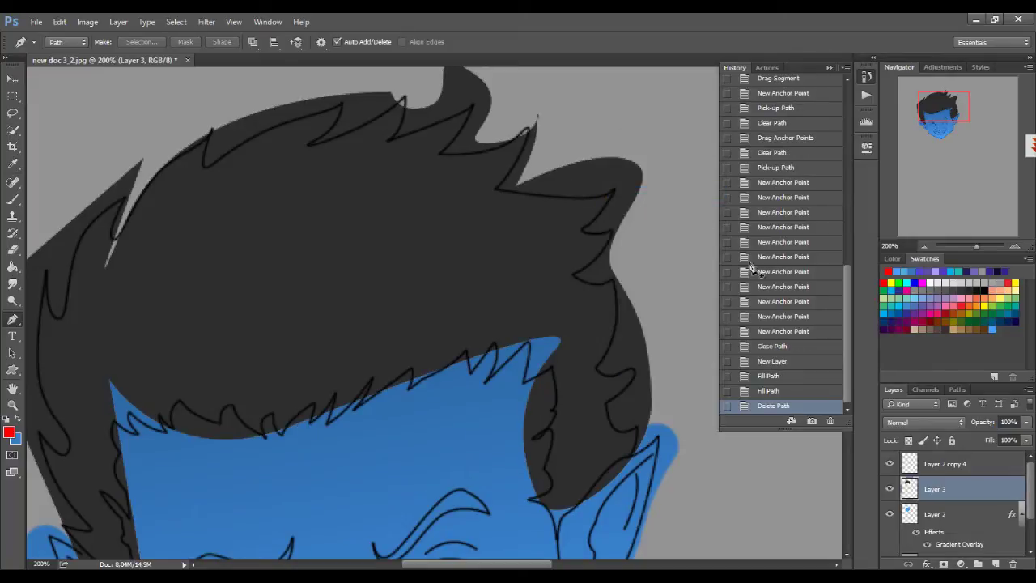
Paint temporary red marks along the hairline, then undo the marks and erasing.
key("b")
key("ctrl+minus")
key("ctrl+minus")
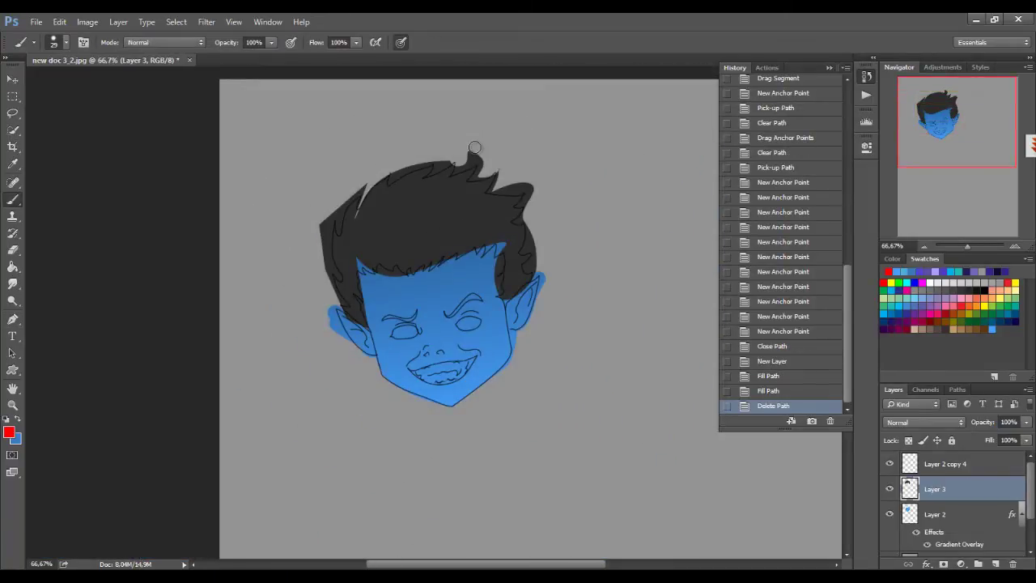
key("ctrl+plus")
key("ctrl+plus")
scroll(429, 359, "up", 3)
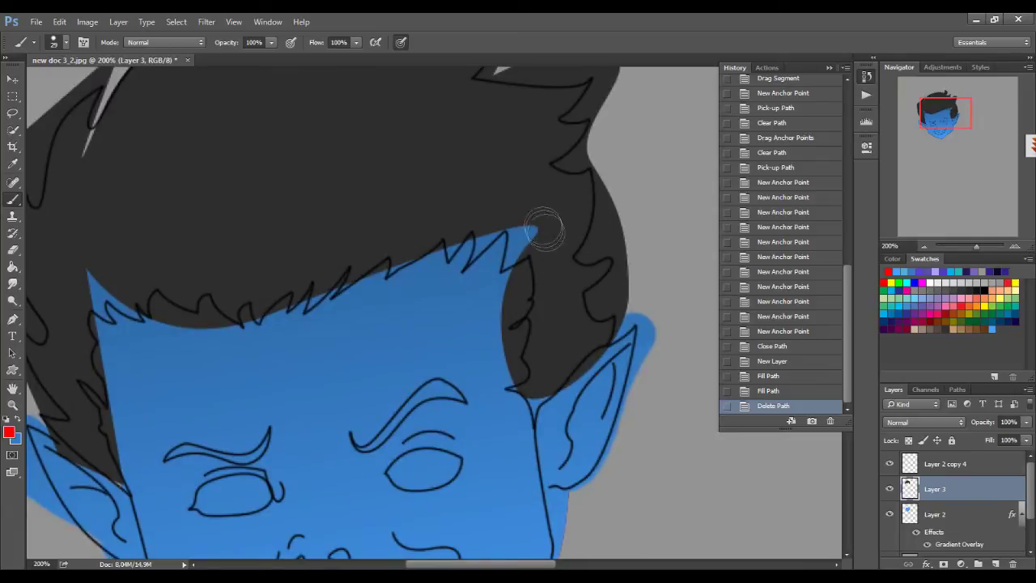
left_click_drag(405, 246, 447, 234)
scroll(577, 207, "up", 3)
mouse_move(493, 154)
left_mouse_down()
mouse_move(474, 116)
mouse_move(541, 116)
left_mouse_up()
key("e")
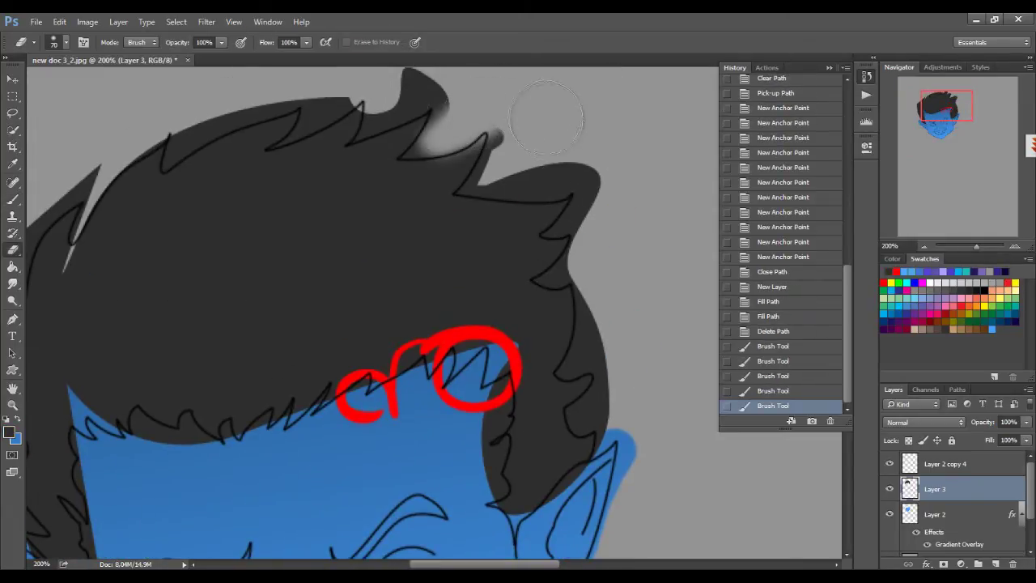
scroll(514, 162, "down", 3)
scroll(513, 162, "up", 3)
key("ctrl+alt+z")
key("ctrl+alt+z")
key("ctrl+alt+z")
scroll(456, 132, "down", 5)
scroll(453, 328, "up", 2)
Trace a closed pen path around the right eye with curved top and bottom.
key("p")
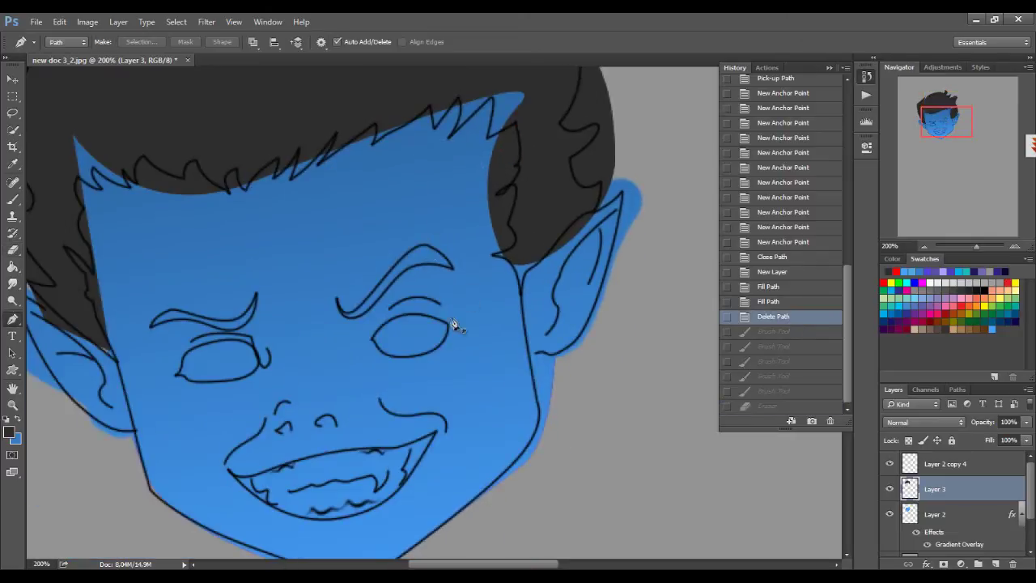
left_click_drag(451, 327, 447, 326)
left_click_drag(342, 369, 323, 386)
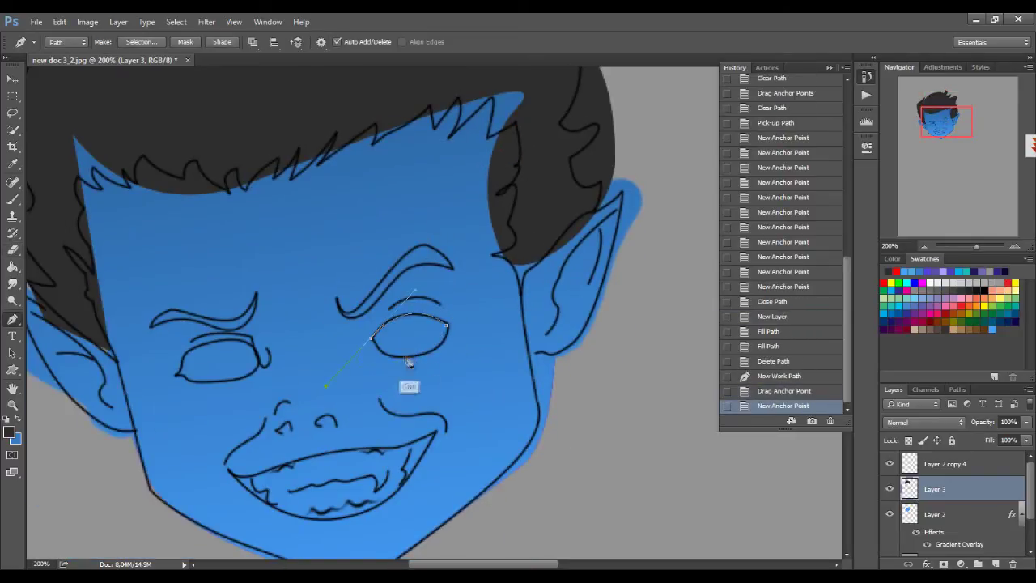
left_click(371, 338, "alt")
left_click_drag(425, 353, 470, 333)
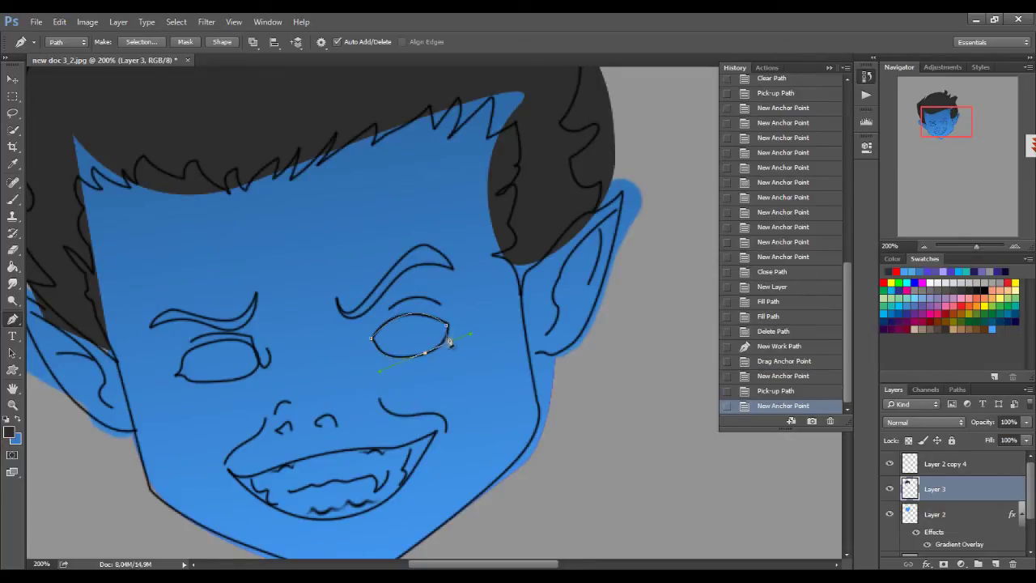
left_click(426, 353, "alt")
left_click(446, 327)
left_click(437, 342)
left_click_drag(445, 344, 445, 343)
Toggle layer visibility to check the eye outline, then create new Layer 4.
left_click(890, 514)
left_click(890, 514)
left_click(890, 489)
left_click(890, 489)
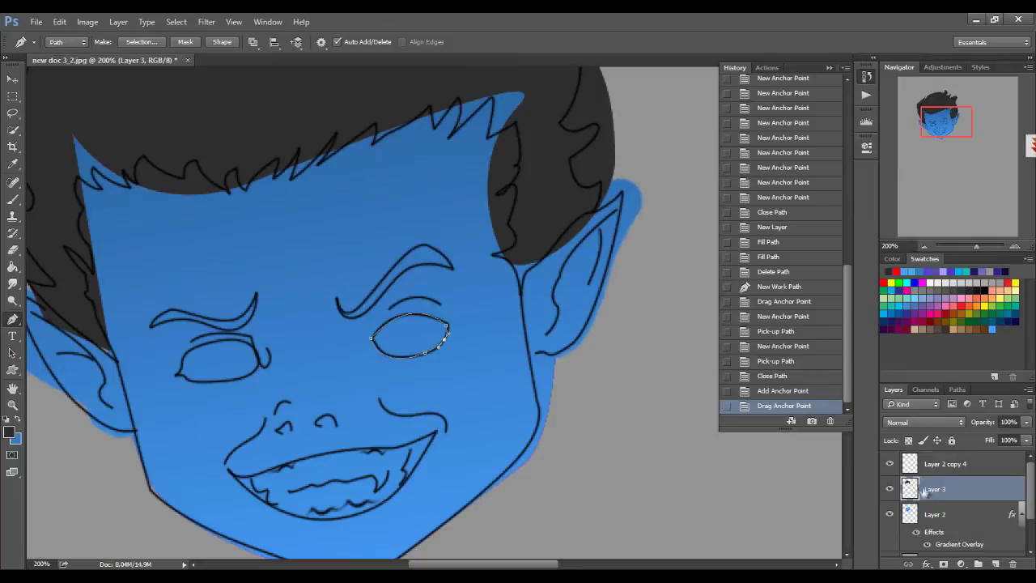
key("ctrl+shift+n")
key("Return")
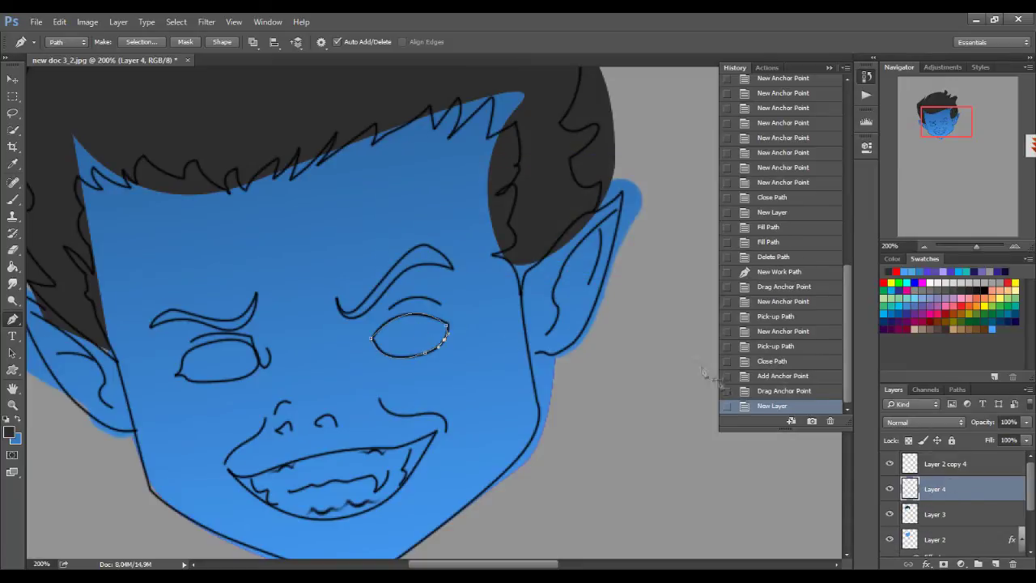
Fill the eye path with yellow, delete it, and begin a path down the face's left edge.
right_click(392, 327)
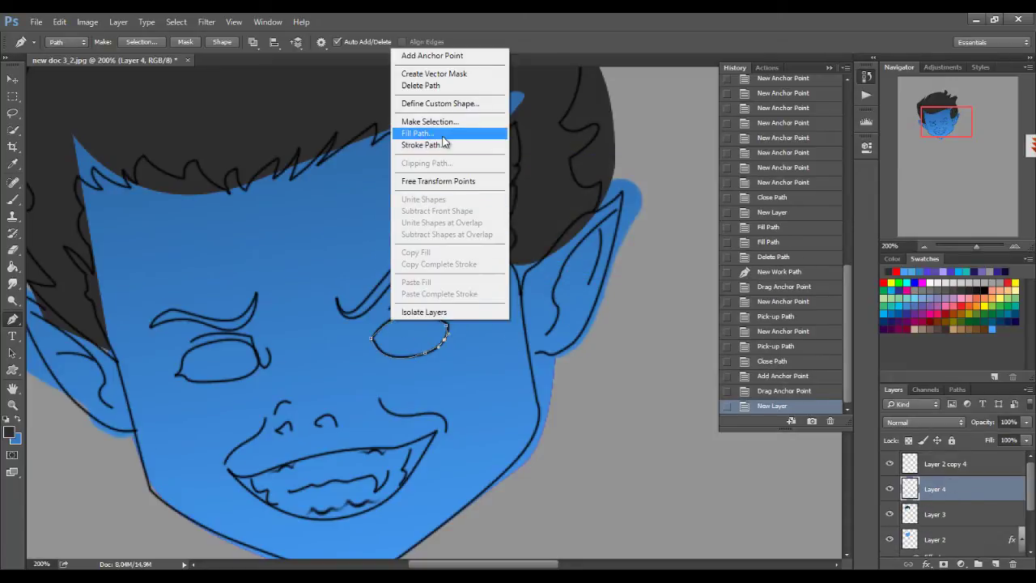
left_click(453, 134)
left_click(525, 160)
left_click(491, 190)
left_click(724, 130)
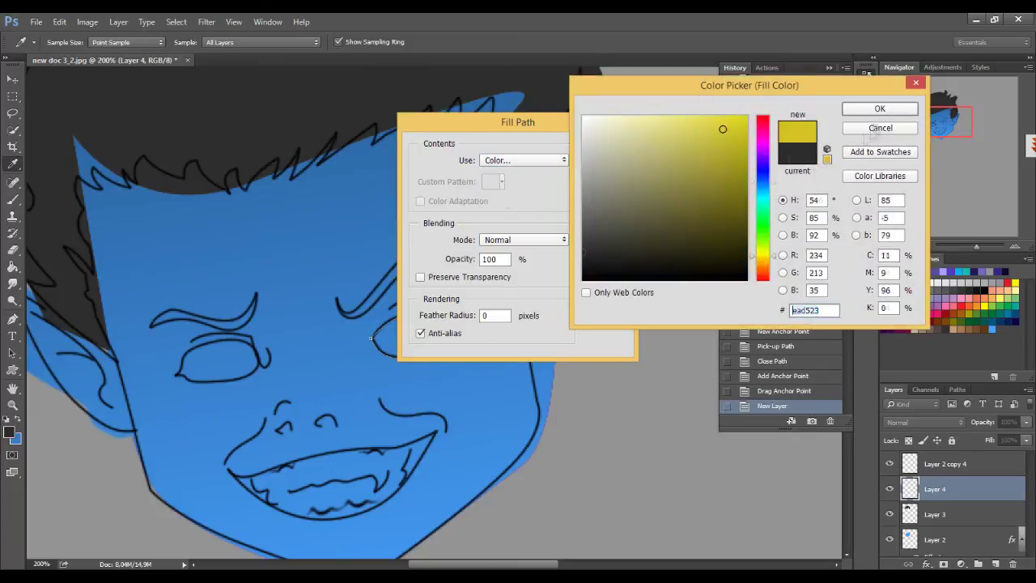
key("Return")
left_click(607, 149)
right_click(429, 395)
left_click(492, 154)
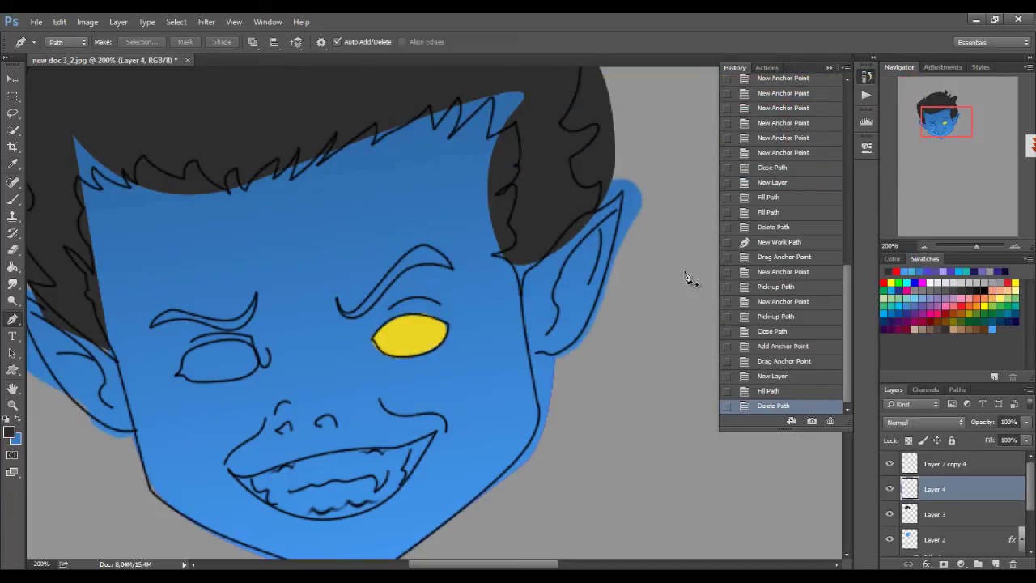
left_click(134, 158)
left_click_drag(184, 274, 259, 265)
Curve the shading path down to the chin, with an anchor beside the left eye.
left_click_drag(310, 533, 536, 533)
left_click(195, 340)
left_click_drag(195, 340, 161, 340)
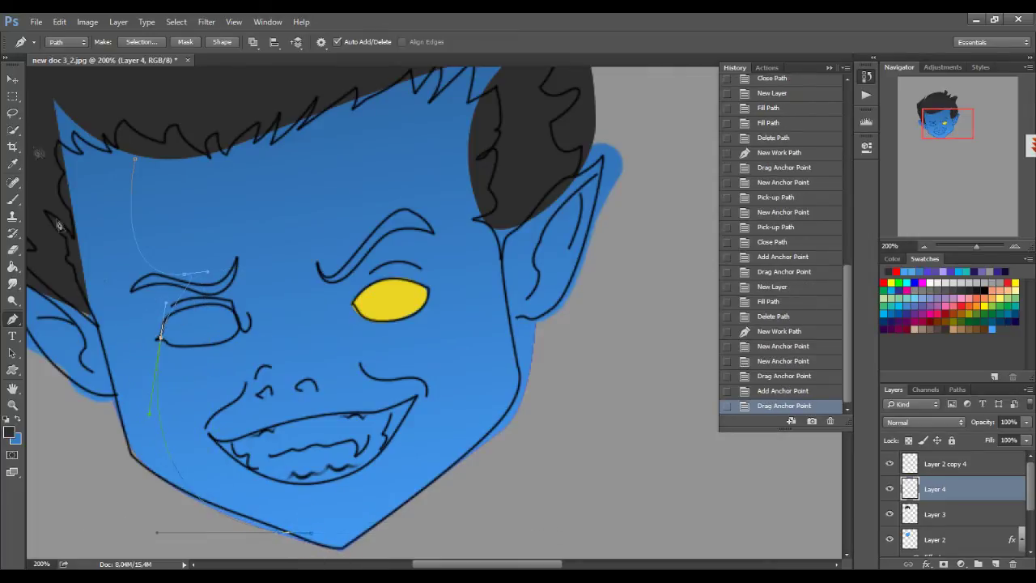
left_click_drag(311, 533, 324, 499)
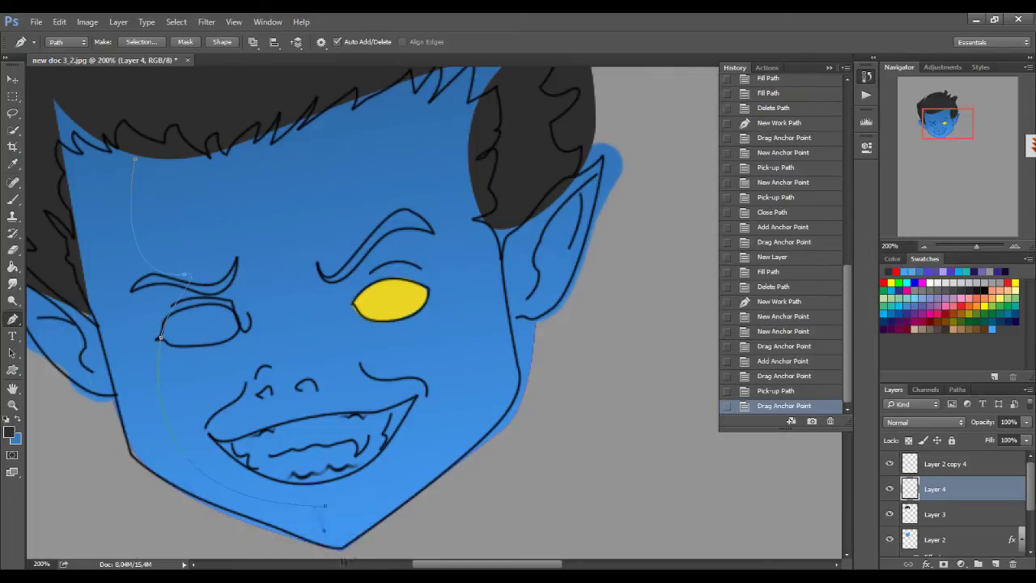
left_click(327, 541)
left_click(332, 540)
left_click(332, 541)
Run the path along the jaw and up to the hairline, closing it.
left_click_drag(85, 385, 243, 398)
left_click(288, 449)
left_click(292, 470)
left_click_drag(301, 468, 369, 530)
left_click(205, 157)
left_click(293, 165)
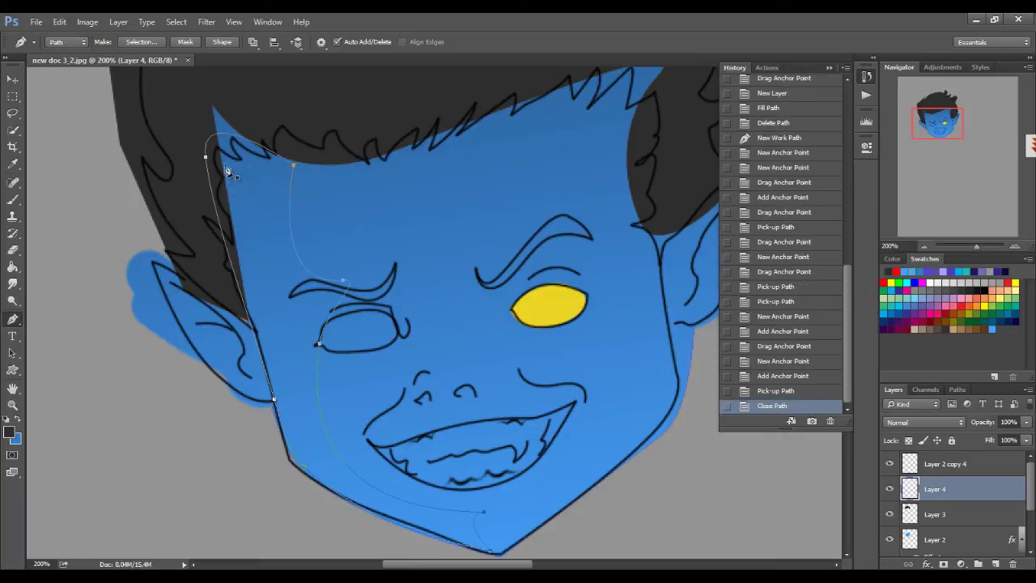
Add new Layer 5 for the shading and step back past a stray path component.
key("ctrl+shift+n")
key("Return")
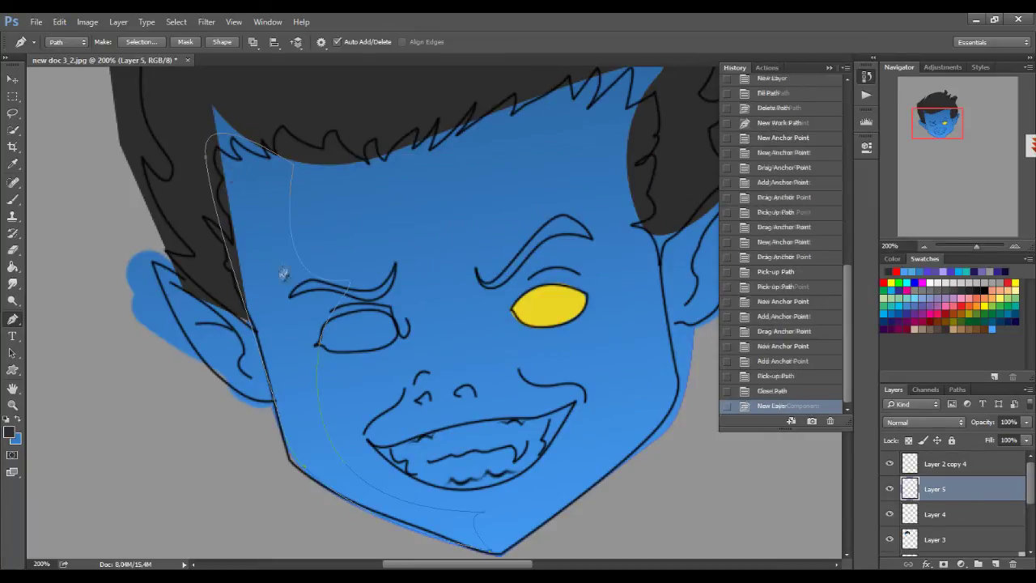
left_click(277, 254)
right_click(255, 298)
key("Escape")
left_click(796, 374)
left_click(804, 362)
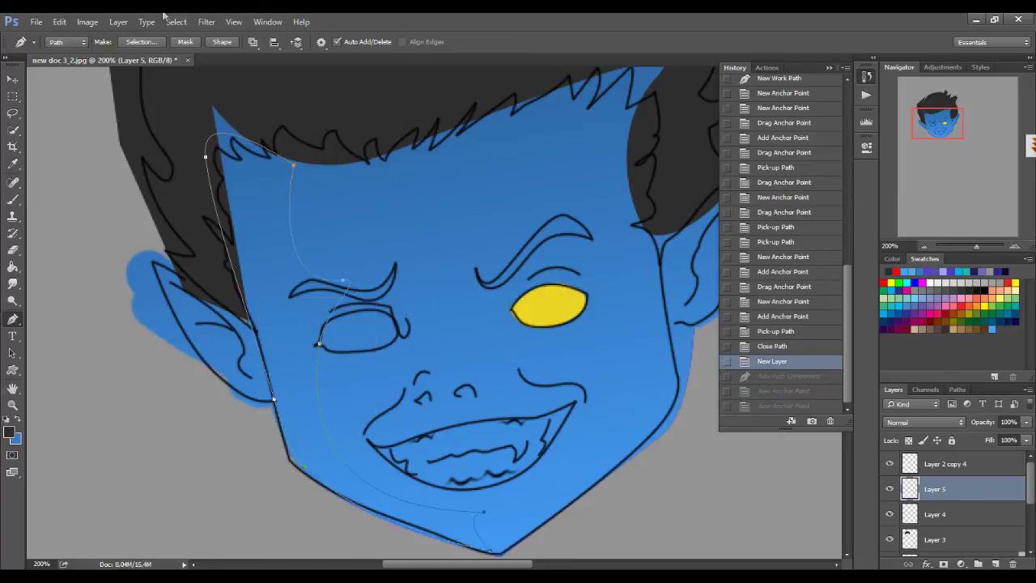
Load the closed shading path as a selection on Layer 5.
right_click(343, 293)
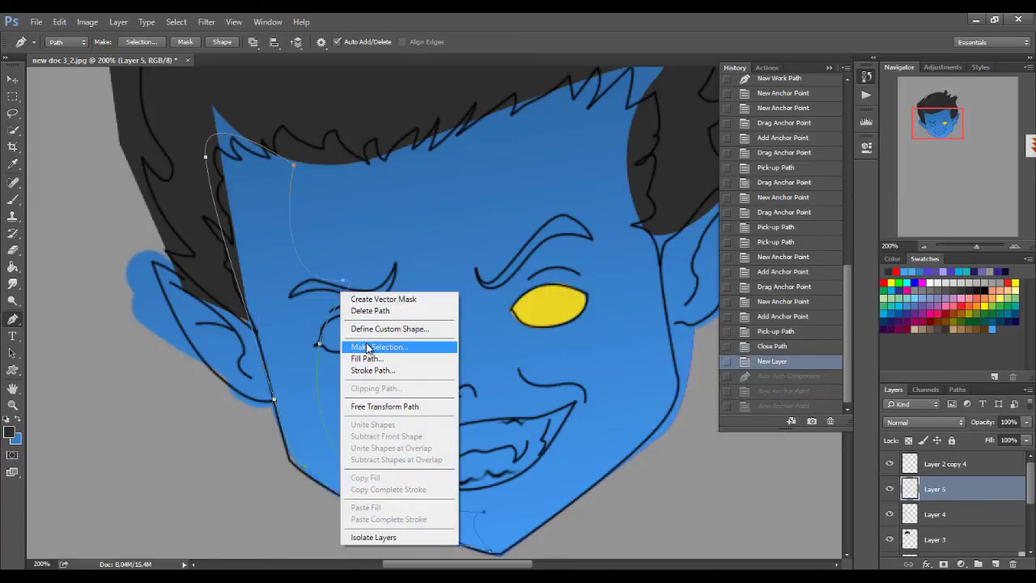
left_click(366, 347)
key("Return")
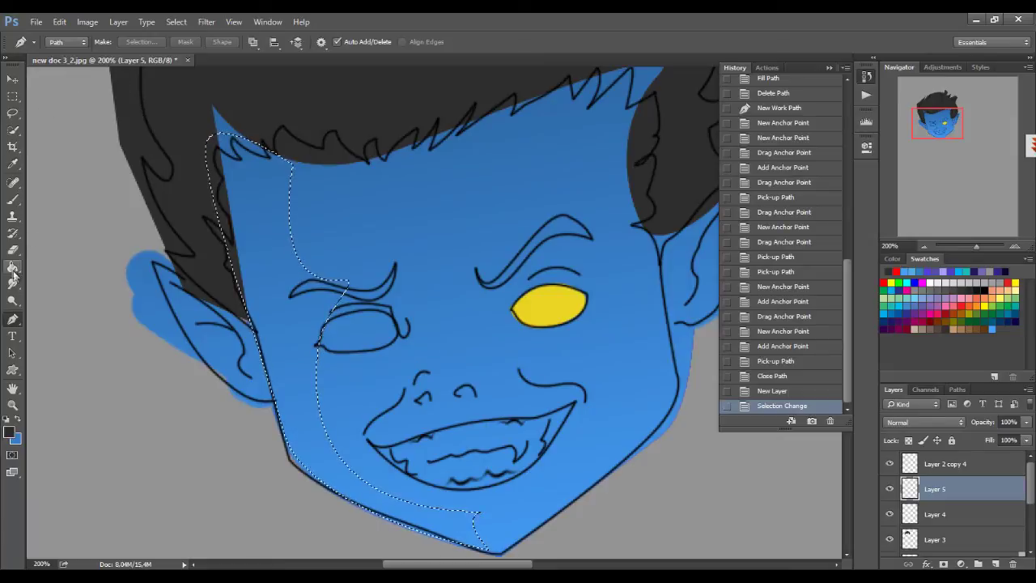
Choose the Gradient tool with the foreground-to-transparent preset.
right_click(13, 268)
left_click(65, 266)
left_click(93, 42)
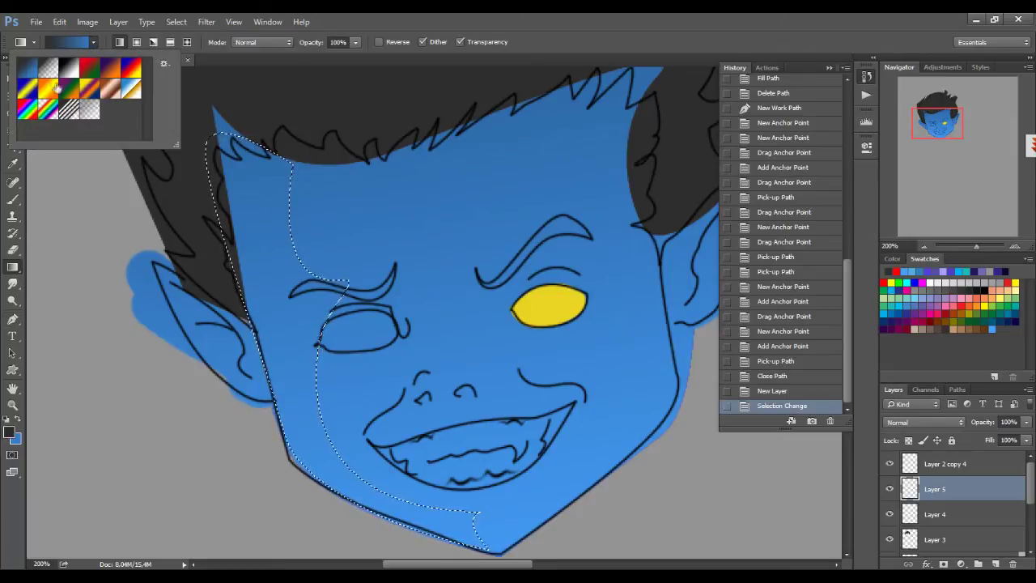
Undo a trial gradient and set the gradient's start stop to dark navy.
left_click_drag(243, 316, 324, 303)
key("ctrl+z")
key("ctrl+z")
key("ctrl+z")
key("ctrl+z")
key("ctrl+z")
key("ctrl+z")
key("ctrl+z")
key("x")
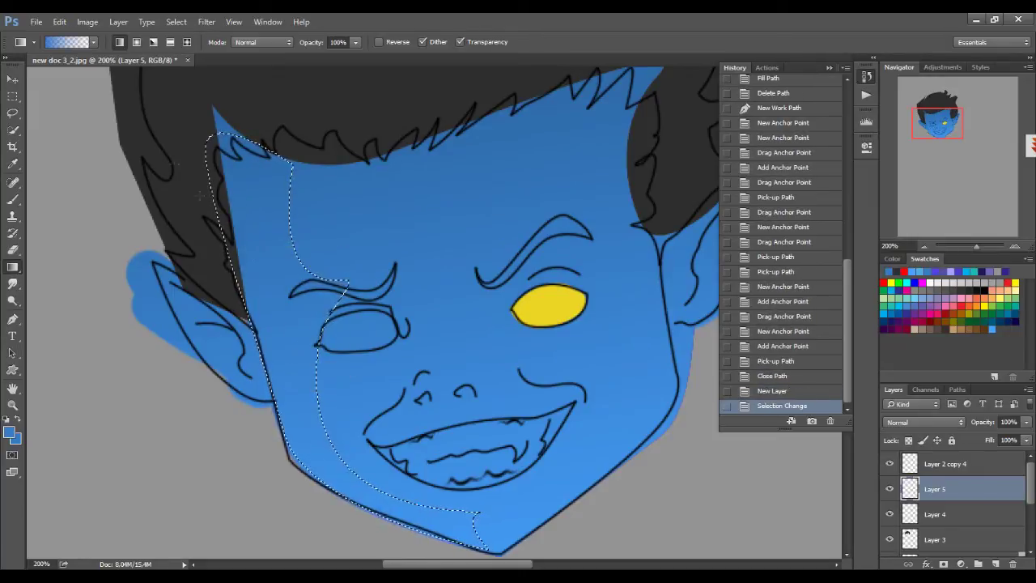
left_click(72, 41)
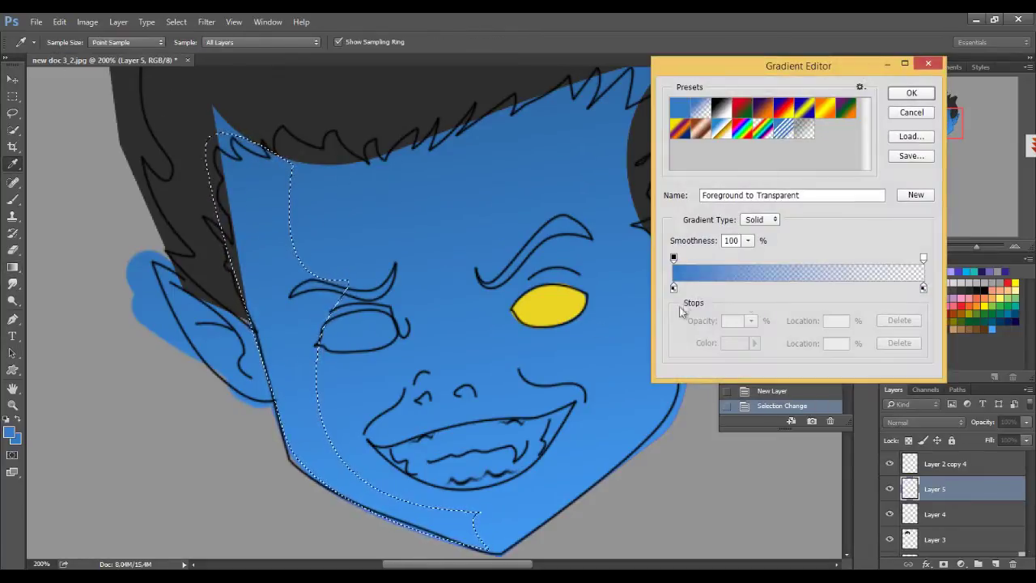
left_click(673, 288)
left_click(735, 343)
left_click(720, 226)
left_click(879, 108)
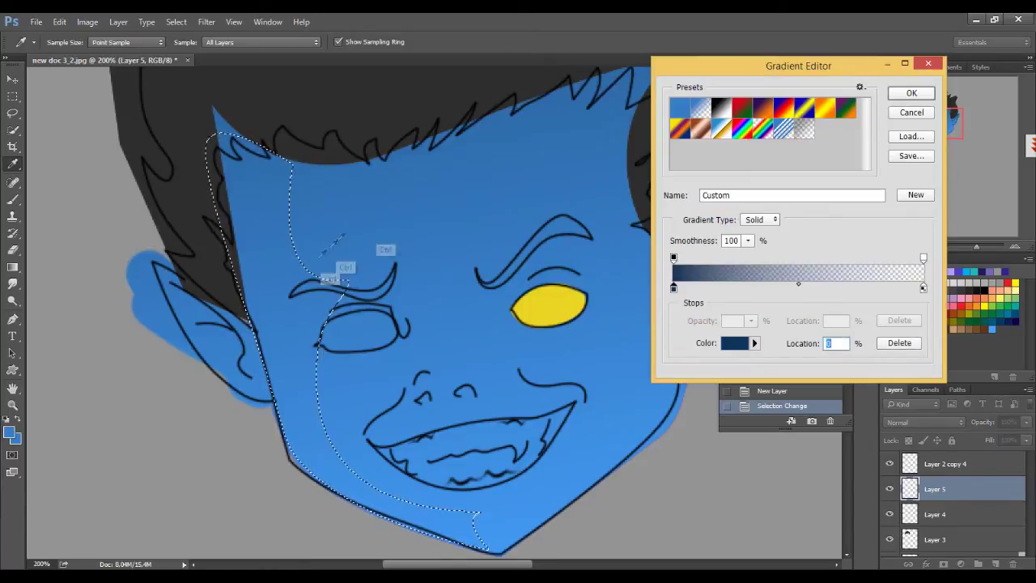
left_click(911, 93)
Fill the selection with the navy-to-transparent gradient, then deselect.
left_click_drag(295, 327, 393, 273)
key("ctrl+z")
left_click_drag(243, 324, 320, 340)
key("ctrl+d")
Transform the shadow, enlarging it from the lower-left corner and nudging it into place.
key("ctrl+t")
left_click_drag(204, 551, 183, 558)
key("ctrl+minus")
key("ctrl+plus")
left_click_drag(351, 371, 357, 374)
key("Return")
Erase shadow spilling past the head's top-left edge and the chin.
key("e")
mouse_move(215, 199)
left_mouse_down()
mouse_move(215, 242)
mouse_move(195, 267)
left_mouse_up()
left_click_drag(198, 243, 186, 283)
scroll(350, 409, "down", 5)
scroll(349, 409, "right", 3)
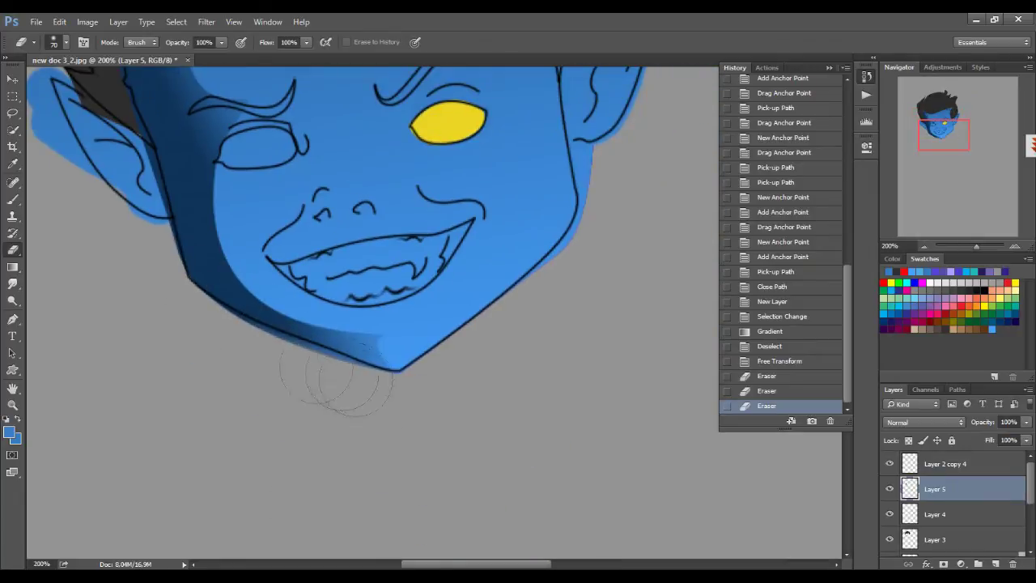
mouse_move(324, 356)
left_mouse_down()
mouse_move(336, 388)
mouse_move(397, 409)
left_mouse_up()
left_click_drag(415, 279, 456, 402)
Set the shadow layer to Multiply at 27% opacity and duplicate it.
left_click(923, 422)
left_click(890, 219)
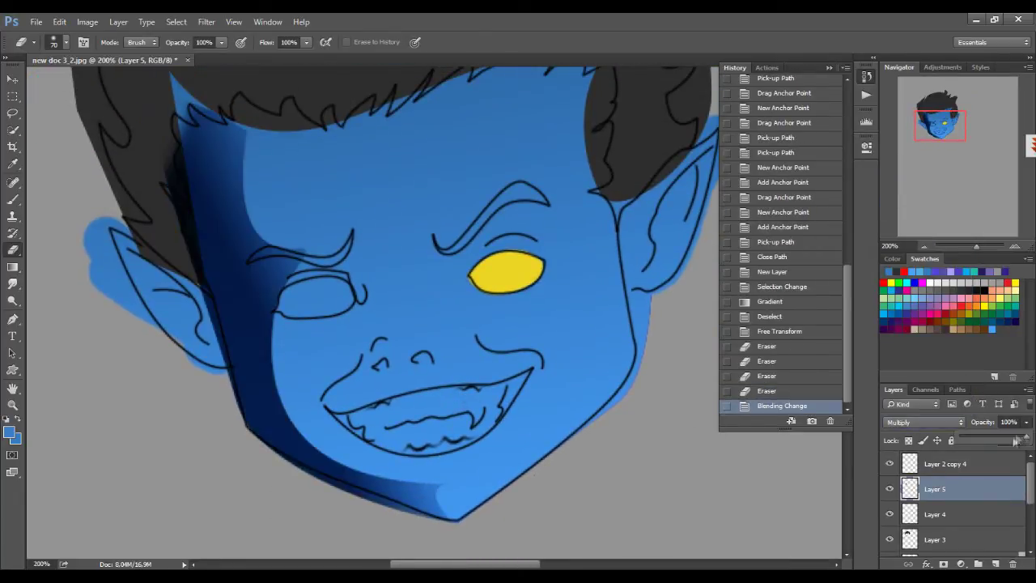
left_click_drag(1016, 441, 979, 437)
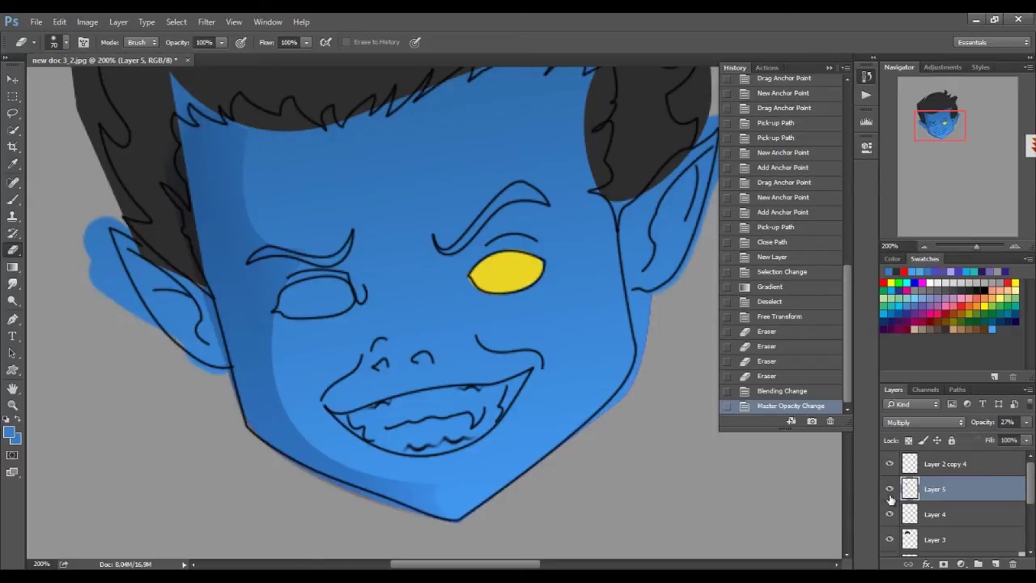
key("ctrl+j")
Flip the shadow copy horizontally onto the right side, trying Soft Light and Screen blending.
key("ctrl+t")
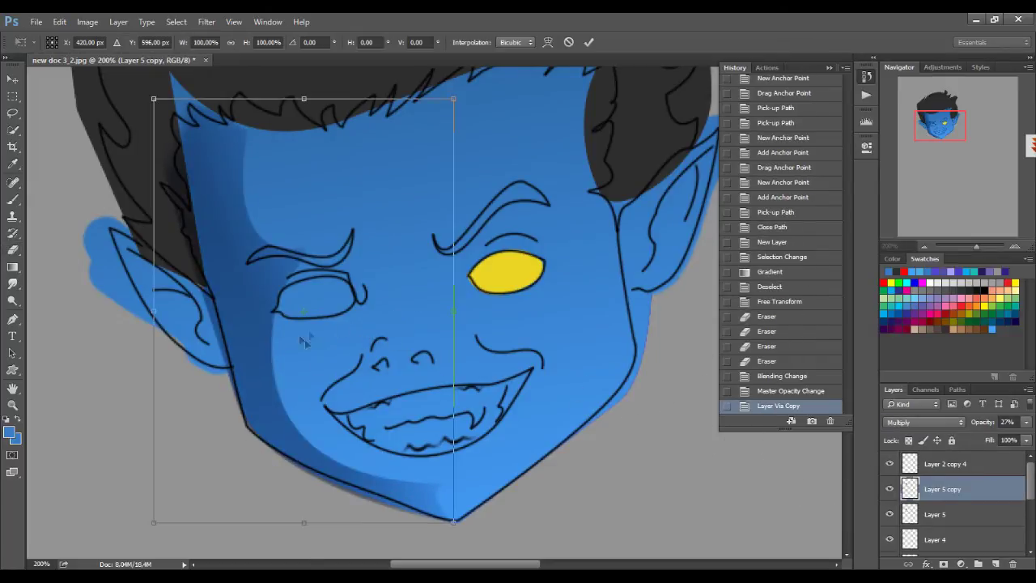
right_click(451, 208)
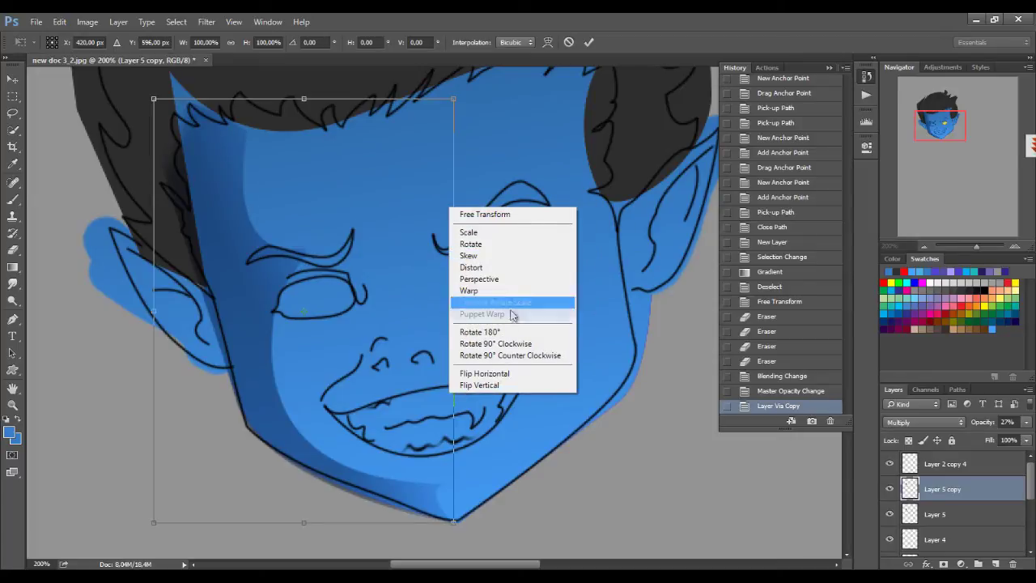
left_click(518, 373)
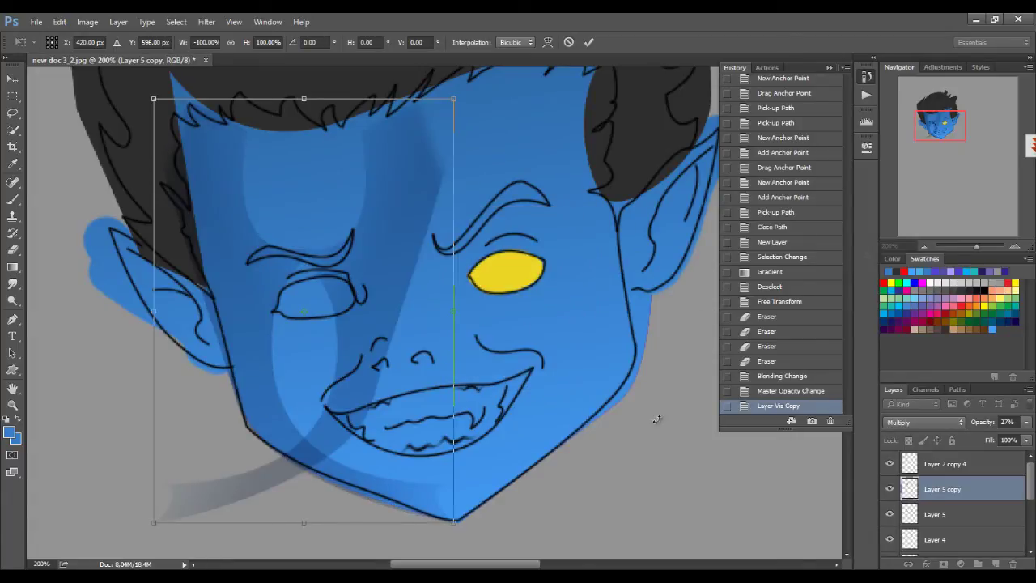
left_click_drag(656, 419, 698, 470)
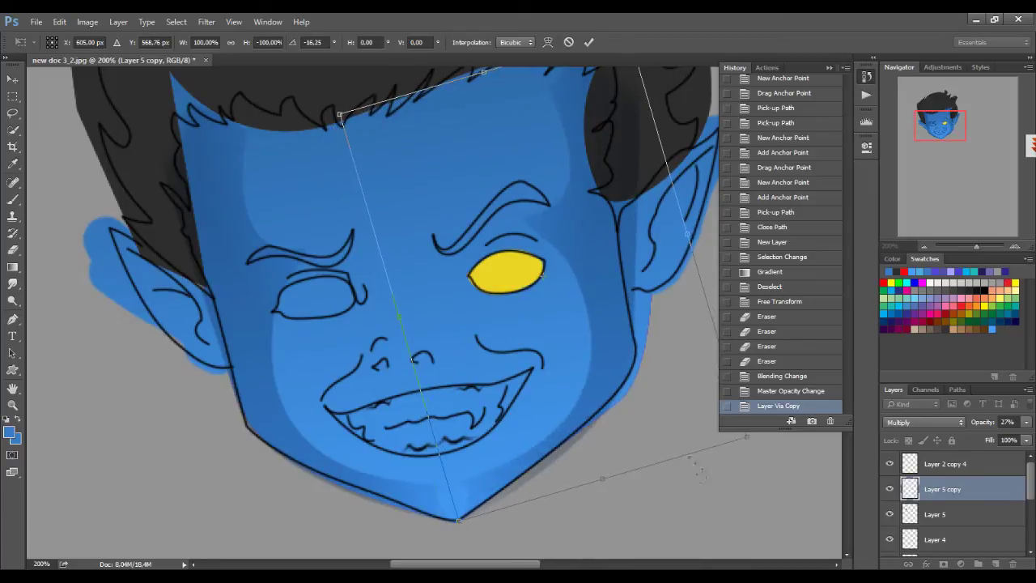
key("Return")
key("e")
left_click(926, 424)
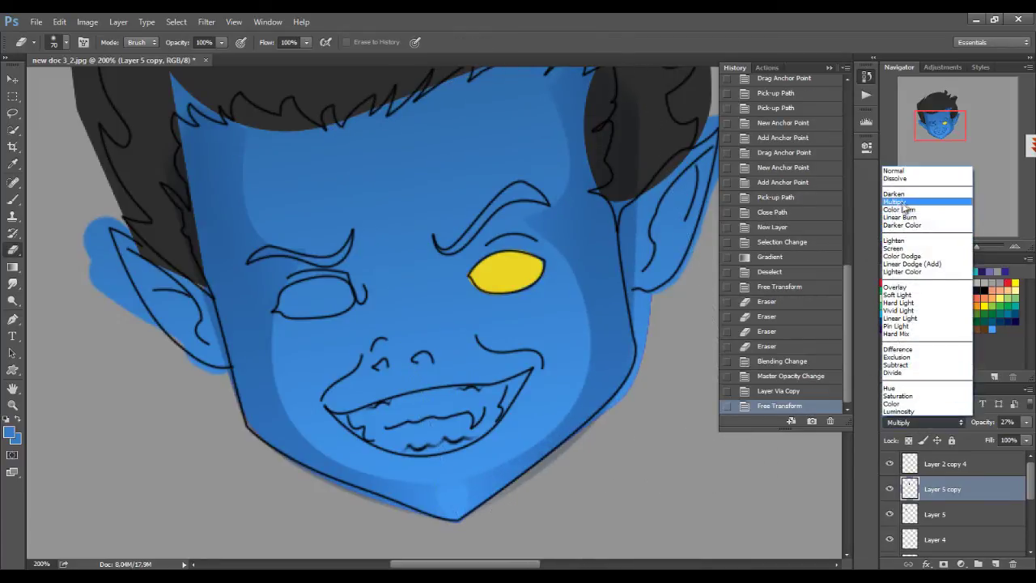
left_click(900, 295)
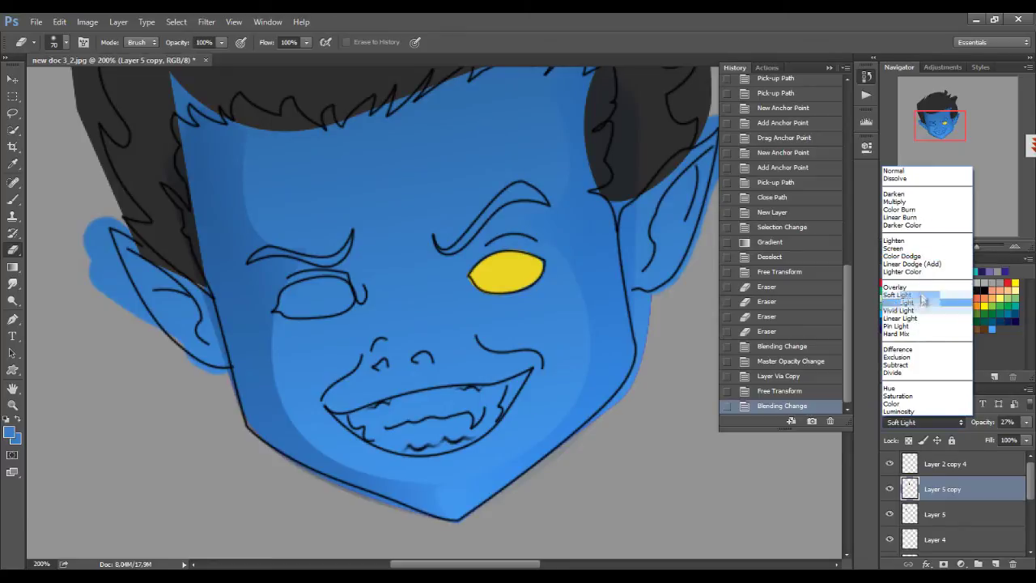
left_click(894, 248)
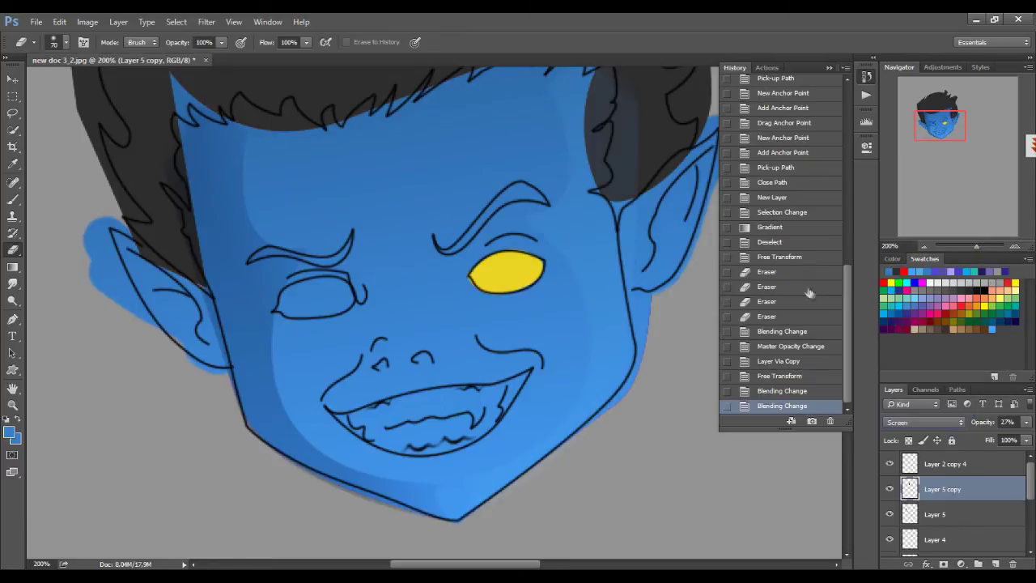
Load the right-side selection, delete the flipped copy, and add empty Layer 6.
left_click(910, 489, "ctrl")
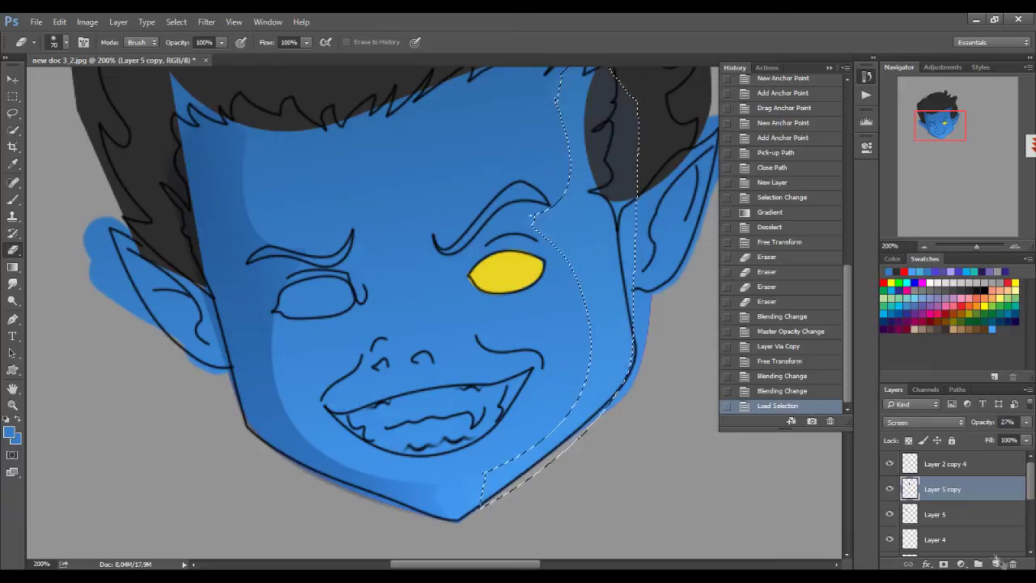
left_click_drag(943, 489, 1013, 564)
left_click(978, 563)
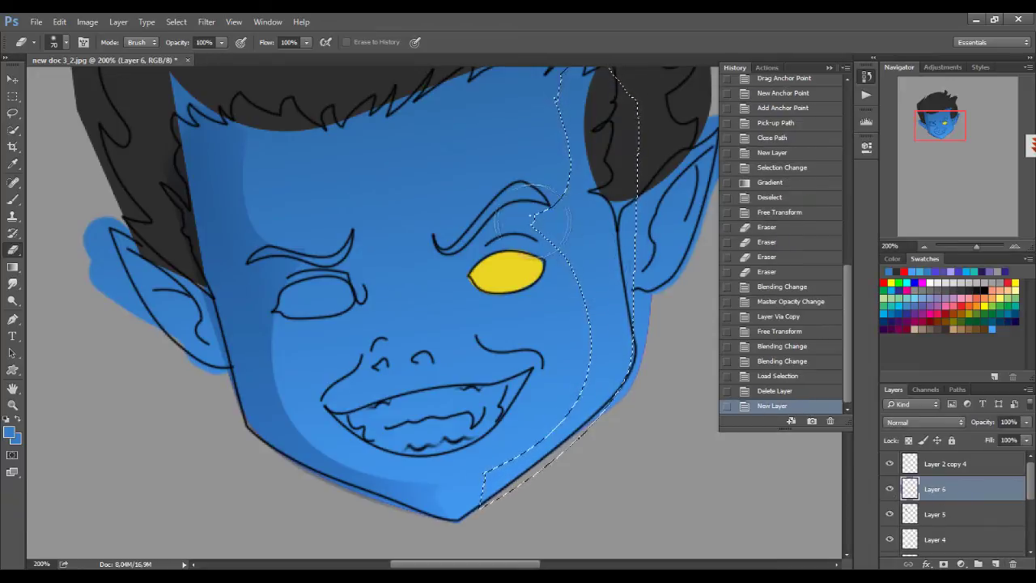
left_click(12, 266)
left_click(69, 42)
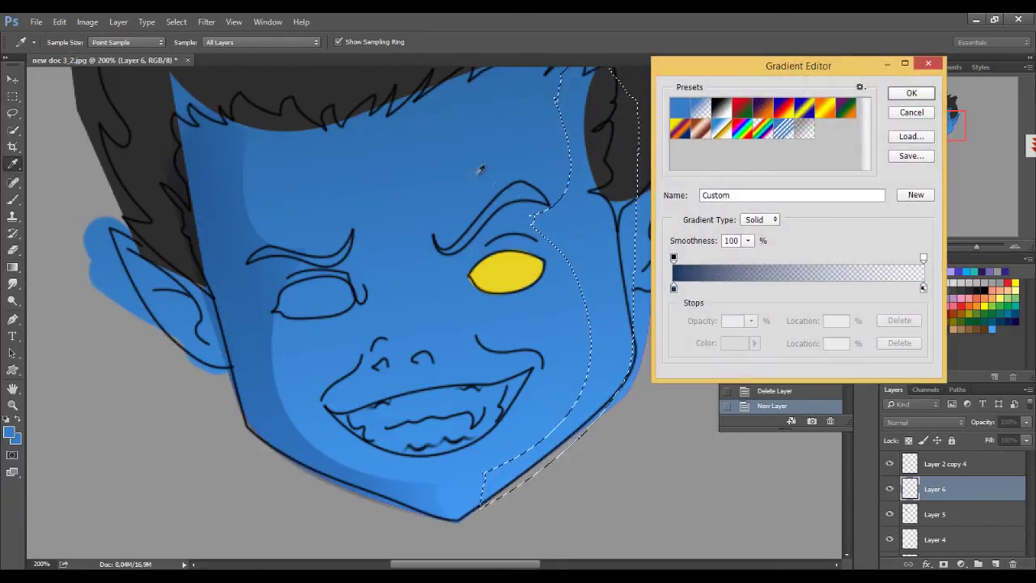
Set the gradient's start stop to light blue.
double_click(674, 289)
left_click(639, 111)
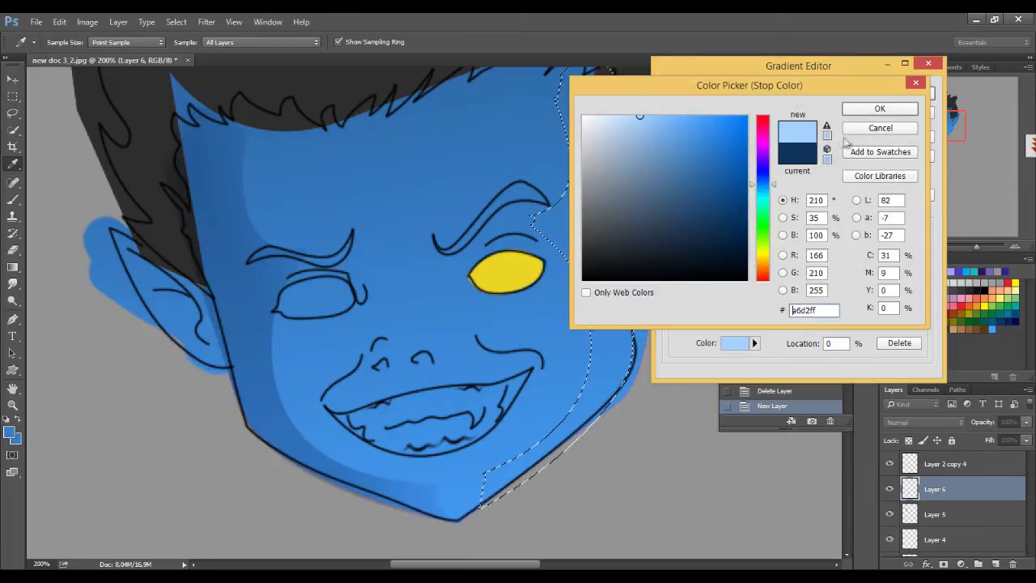
left_click(867, 108)
left_click(911, 93)
Try light-blue gradients in the selection, undoing them back to the empty layer.
left_click_drag(603, 250, 561, 228)
key("ctrl+z")
mouse_move(613, 251)
left_mouse_down()
mouse_move(561, 227)
mouse_move(522, 272)
left_mouse_up()
key("ctrl+z")
key("ctrl+z")
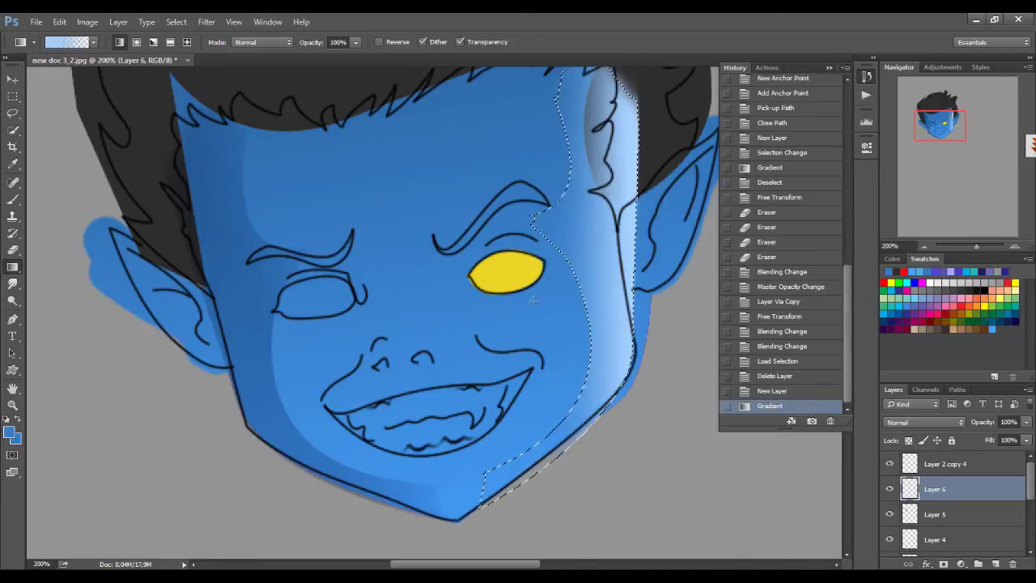
key("ctrl+d")
key("ctrl+t")
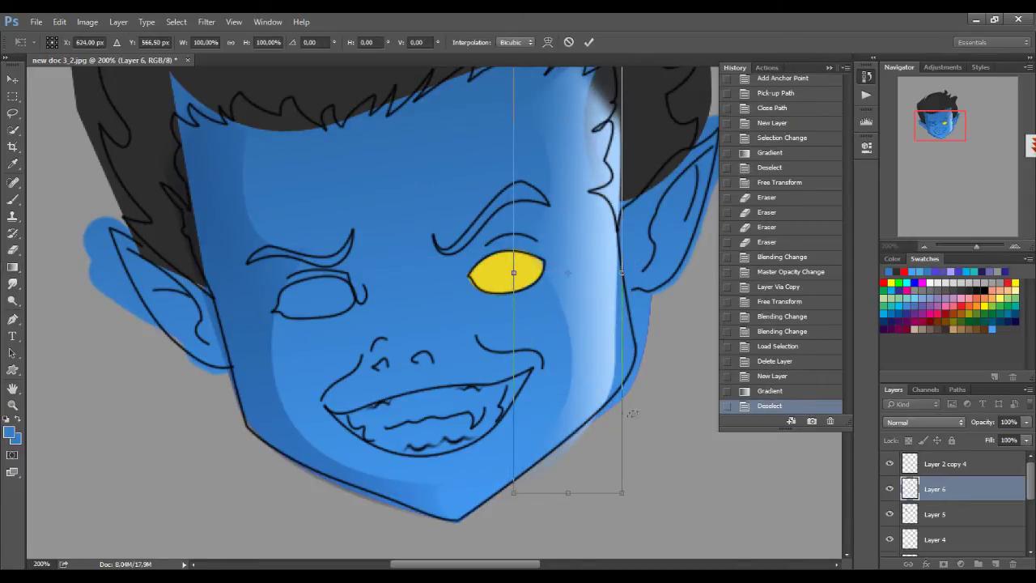
key("Escape")
key("ctrl+alt+z")
key("ctrl+alt+z")
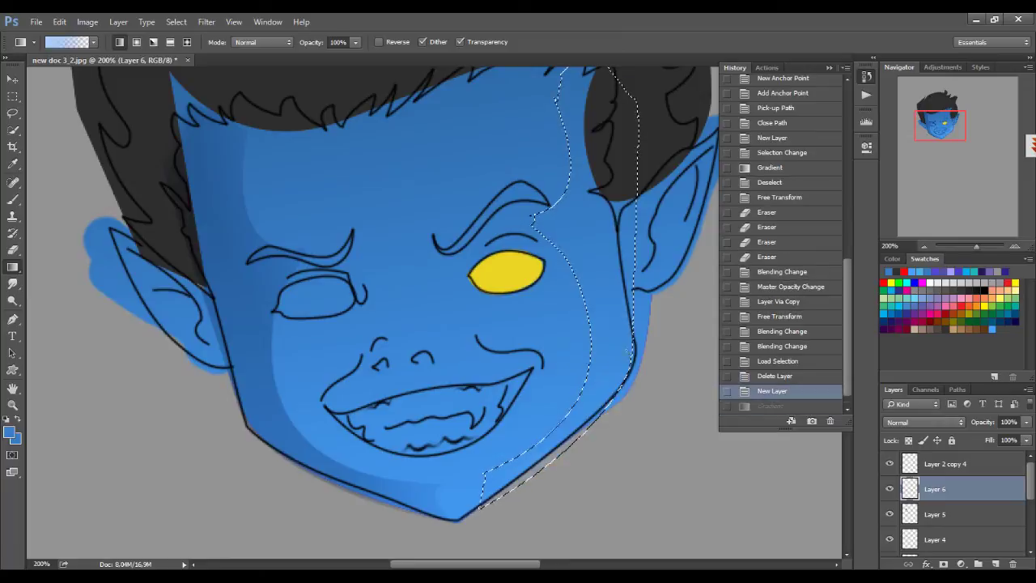
Fill the right edge with the light-blue gradient and erase overspill past it.
left_click_drag(625, 340, 520, 334)
key("ctrl+minus")
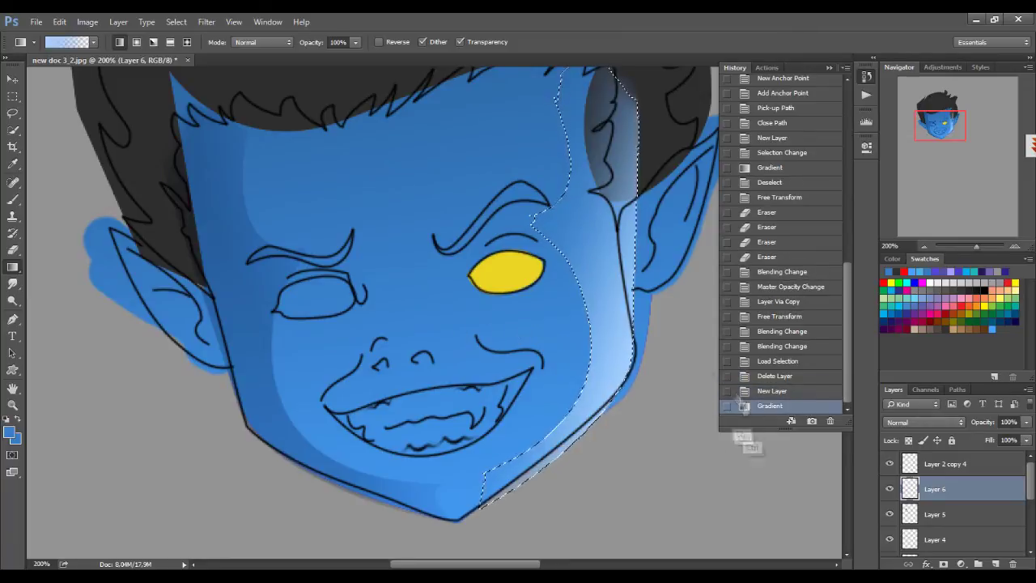
key("ctrl+d")
key("ctrl+t")
key("Return")
key("e")
left_click_drag(559, 174, 522, 340)
Set the highlight layer to Screen, reposition it, and lower opacity to 41%.
left_click(923, 422)
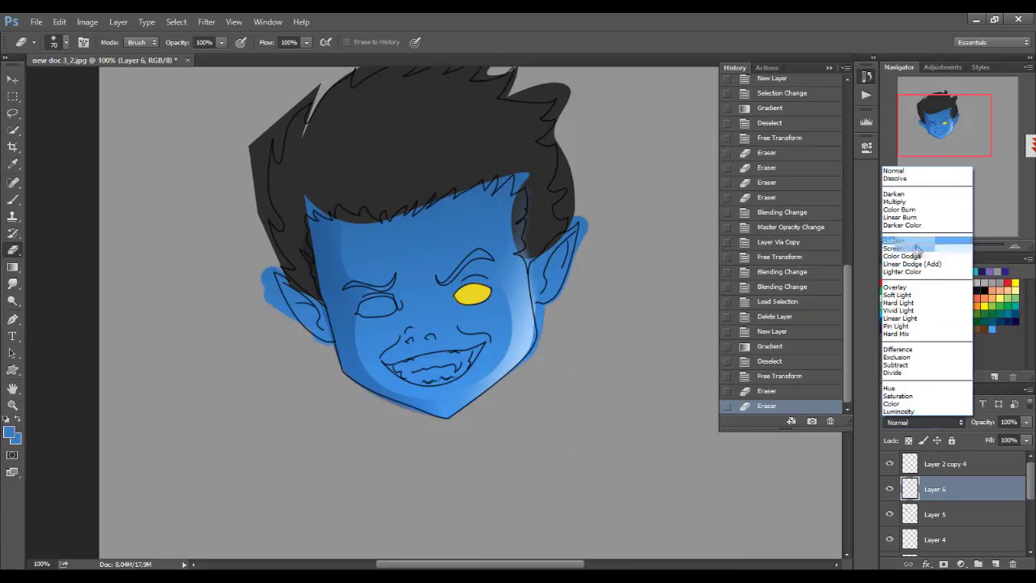
left_click(907, 252)
key("ctrl+t")
left_click_drag(530, 374, 521, 370)
key("Return")
left_click_drag(1026, 421, 987, 437)
key("ctrl+plus")
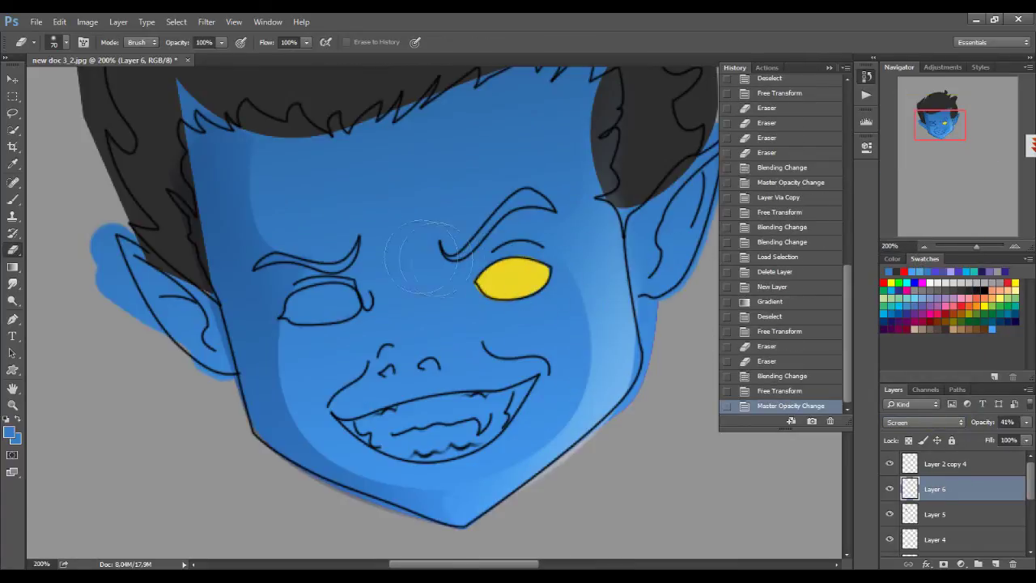
On new Layer 7, brush a shadow beside the left eye and paint the eye yellow.
key("b")
left_click(996, 563)
left_click_drag(366, 267, 397, 328)
left_click(509, 279, "alt")
left_click_drag(299, 306, 348, 308)
Paint blue shading above the eyes and darken the eyebrows.
left_click(377, 328, "alt")
left_click_drag(310, 280, 364, 275)
mouse_move(461, 257)
left_mouse_down()
mouse_move(542, 239)
mouse_move(441, 258)
left_mouse_up()
left_click_drag(358, 241, 257, 271)
Paint the teeth light grey.
left_click(9, 433)
left_click(624, 113)
left_click(875, 106)
left_click(892, 258)
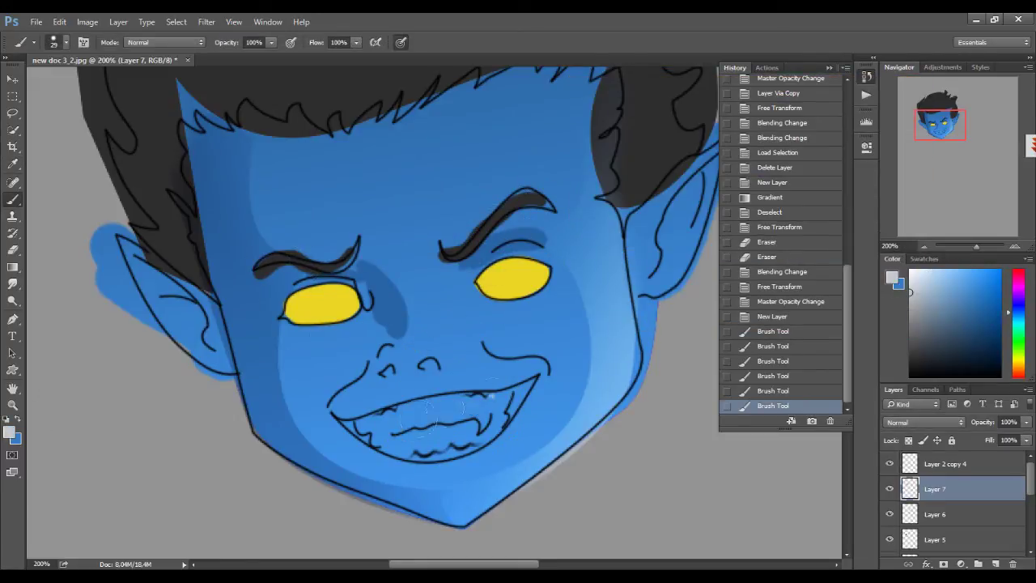
left_click_drag(493, 395, 380, 441)
Add blue shading beside the nose and highlights on cheeks, nose bridge and ear rims.
left_click(384, 300, "alt")
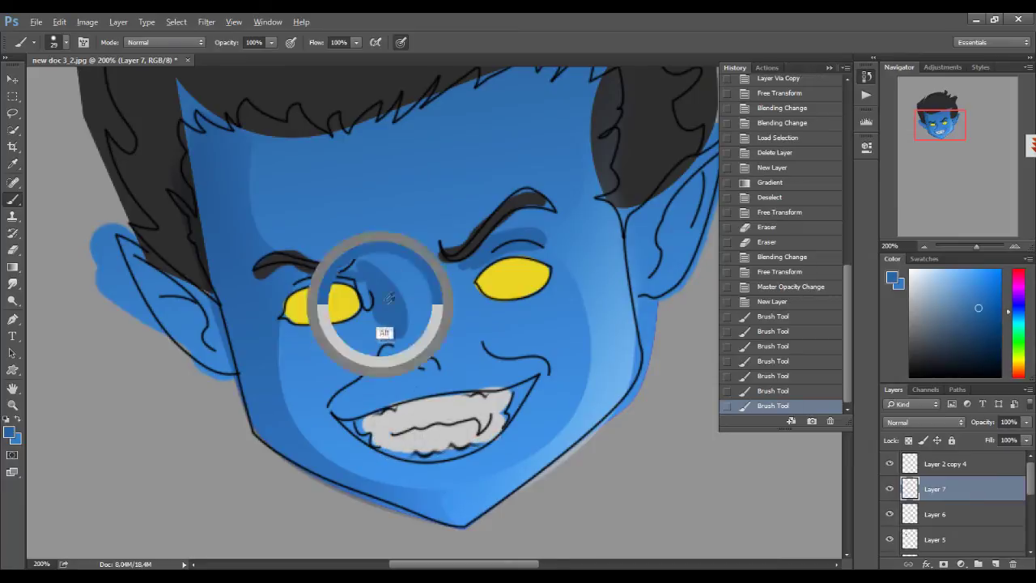
left_click_drag(361, 267, 401, 328)
mouse_move(486, 340)
left_mouse_down()
mouse_move(522, 357)
mouse_move(567, 356)
left_mouse_up()
left_click_drag(377, 348, 336, 396)
left_click_drag(437, 291, 421, 356)
left_click_drag(437, 259, 425, 327)
key("ctrl+minus")
mouse_move(567, 227)
left_mouse_down()
mouse_move(589, 251)
mouse_move(566, 303)
left_mouse_up()
left_click_drag(283, 282, 307, 301)
Tidy the hair's upper and left outer edges with dark grey.
left_click(417, 304, "alt")
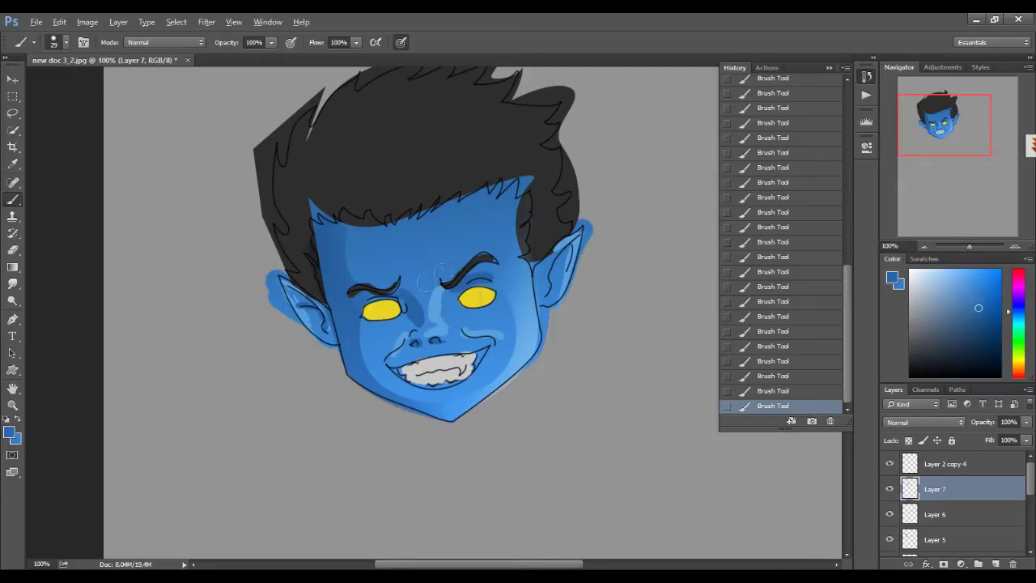
left_click(526, 182, "alt")
left_click_drag(564, 123, 557, 192)
left_click_drag(514, 155, 567, 170)
left_click_drag(427, 118, 357, 144)
left_click_drag(301, 168, 253, 240)
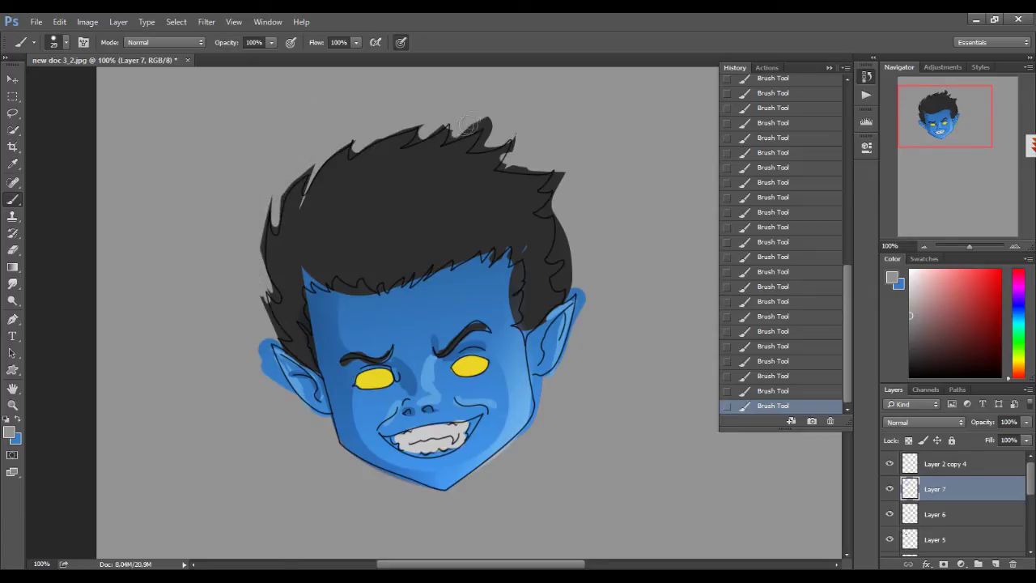
Trim the upper-right hair tips into spikes and fill a tip with dark grey.
mouse_move(508, 127)
left_mouse_down()
mouse_move(489, 145)
mouse_move(557, 179)
left_mouse_up()
mouse_move(563, 220)
left_mouse_down()
mouse_move(565, 267)
mouse_move(554, 228)
left_mouse_up()
left_click(563, 314, "alt")
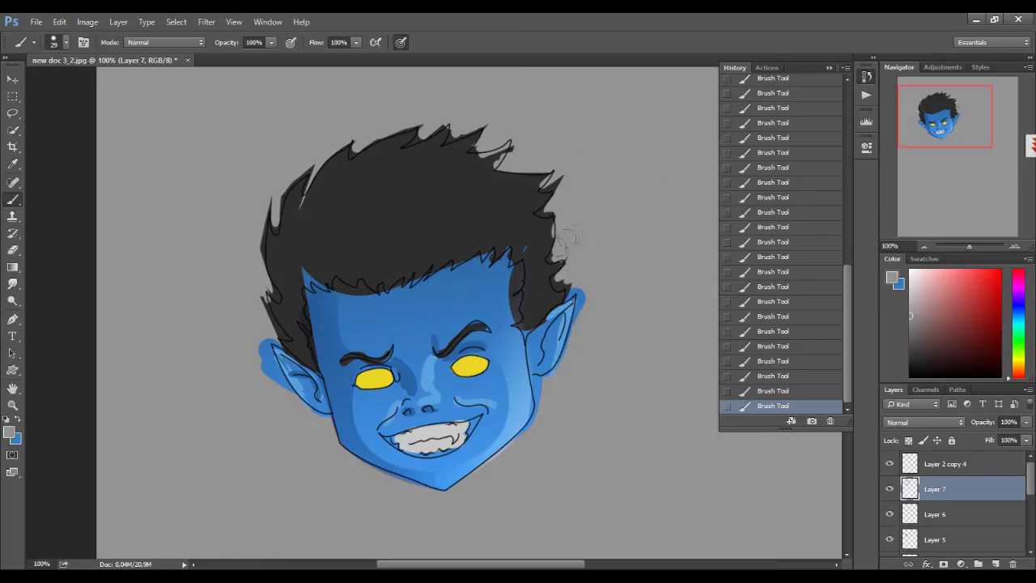
left_click(490, 160)
Sample a lighter grey and paint highlight streaks across the hair spikes and top edge.
left_click(474, 235, "alt")
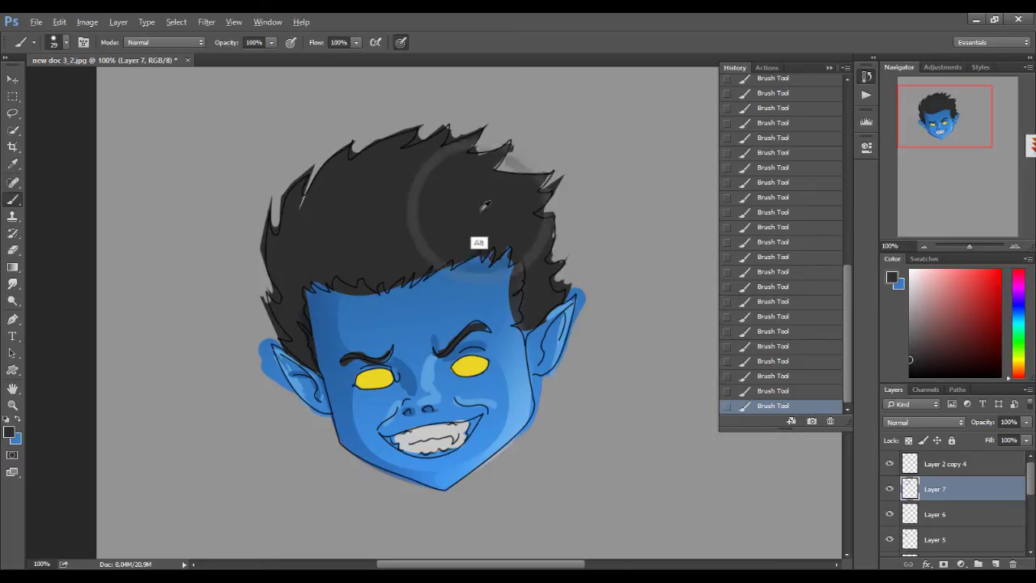
left_click_drag(543, 180, 530, 206)
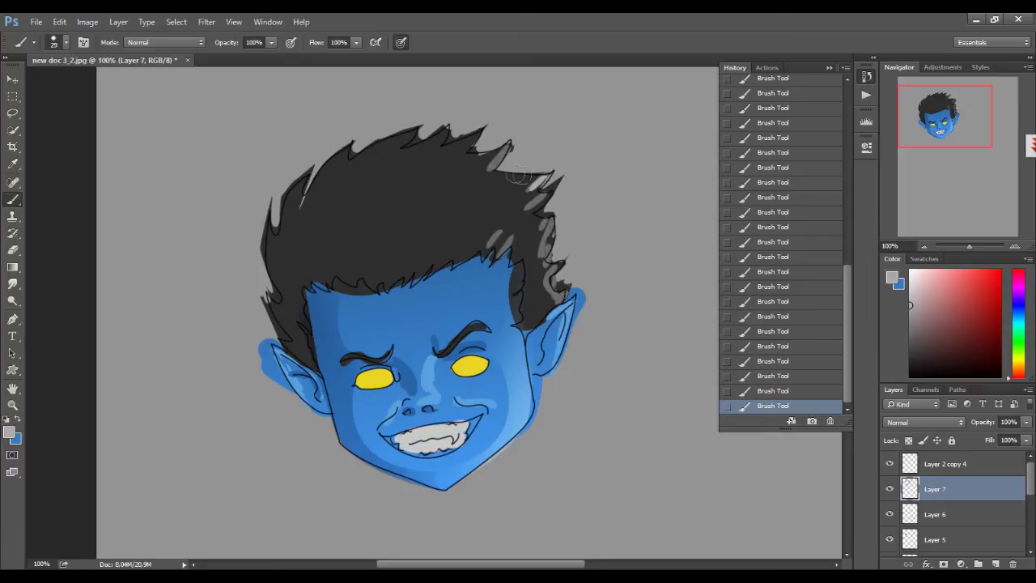
left_click_drag(476, 132, 424, 142)
mouse_move(430, 258)
left_mouse_down()
mouse_move(449, 242)
mouse_move(466, 252)
left_mouse_up()
left_click_drag(425, 152, 409, 159)
left_click_drag(465, 144, 449, 153)
left_click_drag(526, 182, 486, 193)
Paint black strokes on the upper-left hair and along the hairline.
left_click(356, 219, "alt")
mouse_move(320, 185)
left_mouse_down()
mouse_move(356, 149)
mouse_move(396, 134)
left_mouse_up()
mouse_move(392, 263)
left_mouse_down()
mouse_move(271, 299)
mouse_move(296, 194)
mouse_move(293, 343)
left_mouse_up()
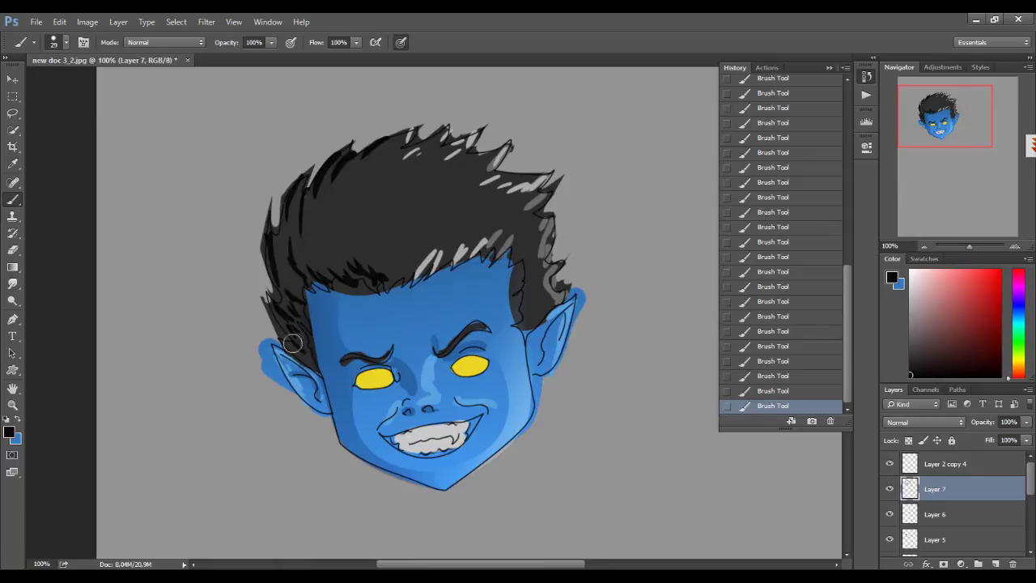
scroll(955, 502, "down", 2)
Add a Gradient Overlay to hair Layer 3 at a 24-degree angle and check its colours.
left_click(939, 498)
left_click(927, 565)
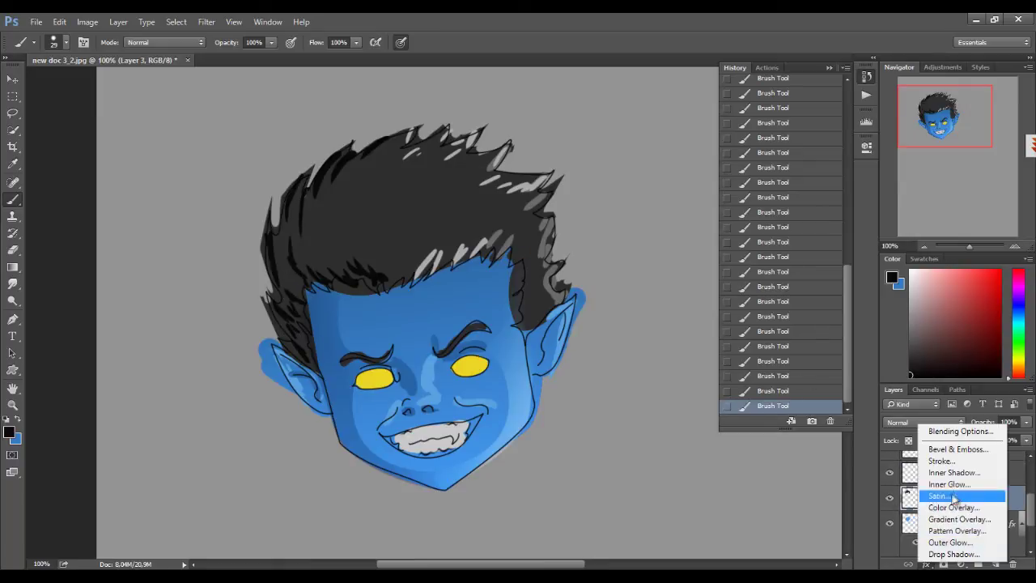
left_click(963, 518)
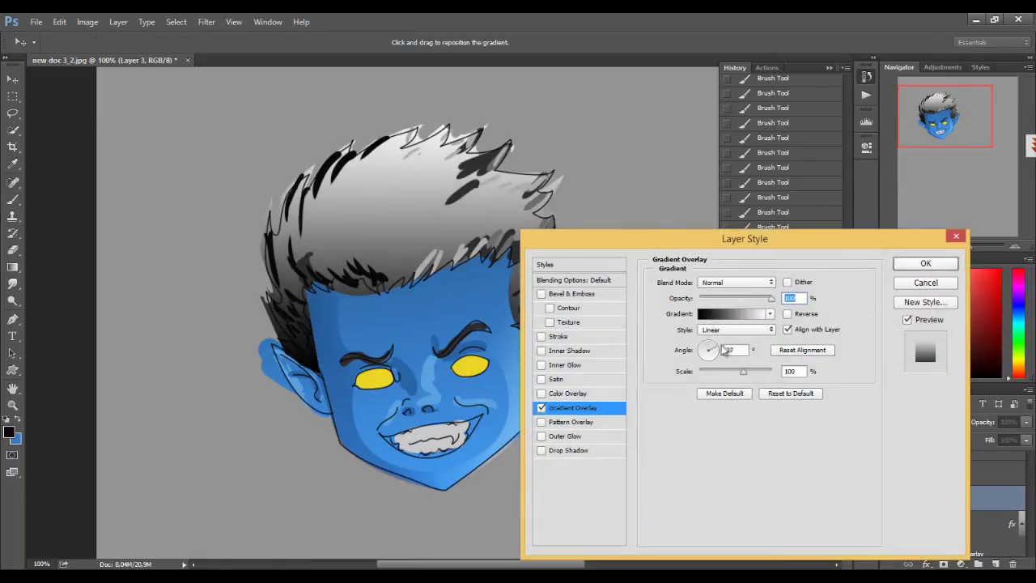
left_click_drag(714, 354, 726, 344)
left_click(736, 282)
mouse_move(771, 298)
left_mouse_down()
mouse_move(750, 298)
mouse_move(773, 298)
left_mouse_up()
left_click(724, 327)
left_click_drag(743, 372, 771, 372)
left_click(731, 314)
left_click(907, 92)
Try Screen, Overlay and other blend modes, tune opacity, set scale to 51, and apply.
left_click(737, 281)
left_click(732, 340)
key("Down")
left_click(746, 283)
left_click(746, 411)
key("Up")
key("Up")
key("Up")
key("Up")
key("Up")
key("Up")
key("Up")
key("Up")
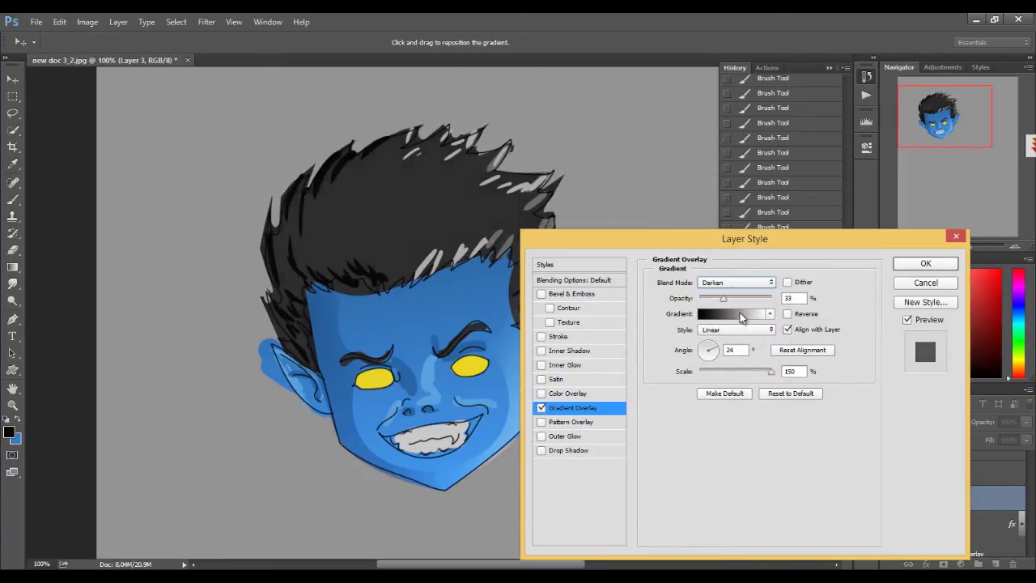
key("Up")
key("Up")
left_click_drag(723, 298, 704, 299)
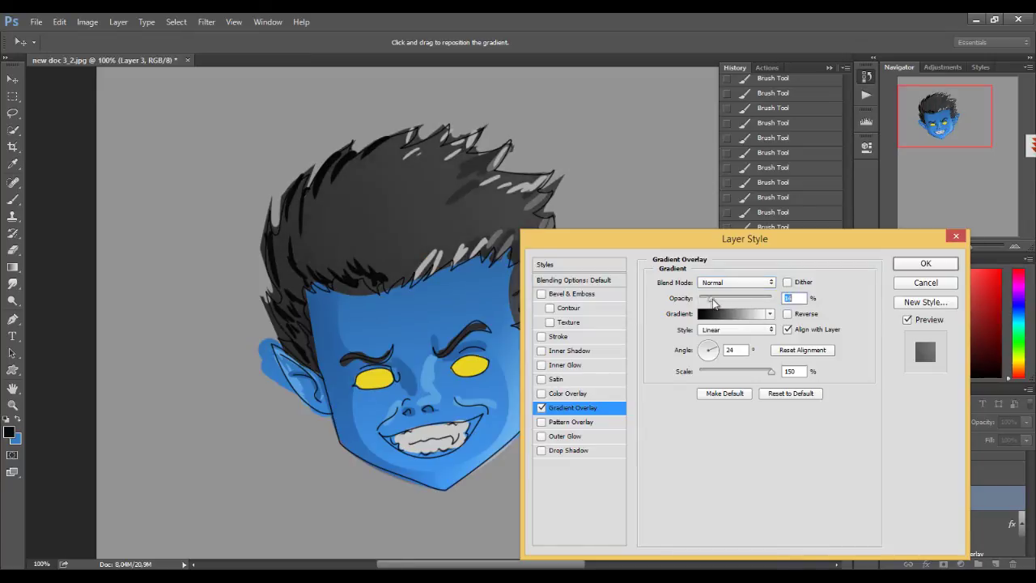
left_click(739, 373)
left_click_drag(750, 372, 717, 372)
left_click(707, 299)
left_click_drag(706, 300, 722, 299)
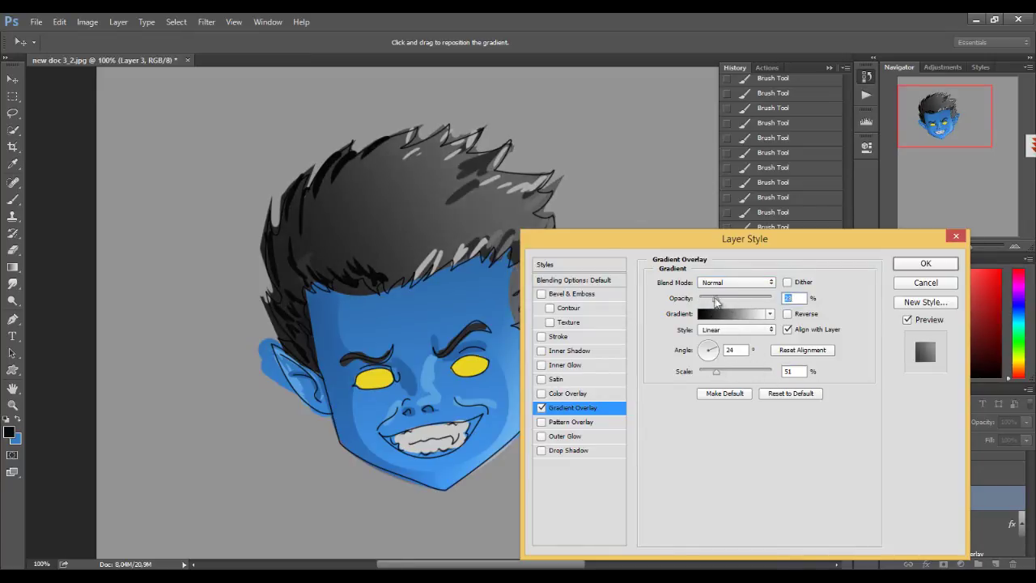
key("Return")
Shade the hair's left side, lower-left near the ear and top with soft strokes at 36% brush opacity.
left_click_drag(271, 42, 229, 57)
mouse_move(387, 157)
left_mouse_down()
mouse_move(413, 129)
mouse_move(361, 216)
mouse_move(405, 166)
left_mouse_up()
mouse_move(396, 170)
left_mouse_down()
mouse_move(437, 133)
mouse_move(405, 182)
mouse_move(332, 199)
left_mouse_up()
mouse_move(348, 150)
left_mouse_down()
mouse_move(346, 207)
mouse_move(324, 250)
left_mouse_up()
left_click_drag(340, 187, 319, 251)
left_click_drag(344, 162, 296, 271)
mouse_move(304, 243)
left_mouse_down()
mouse_move(286, 276)
mouse_move(295, 296)
left_mouse_up()
mouse_move(303, 267)
left_mouse_down()
mouse_move(275, 312)
mouse_move(283, 364)
left_mouse_up()
left_click_drag(312, 340, 292, 368)
left_click_drag(453, 139, 411, 188)
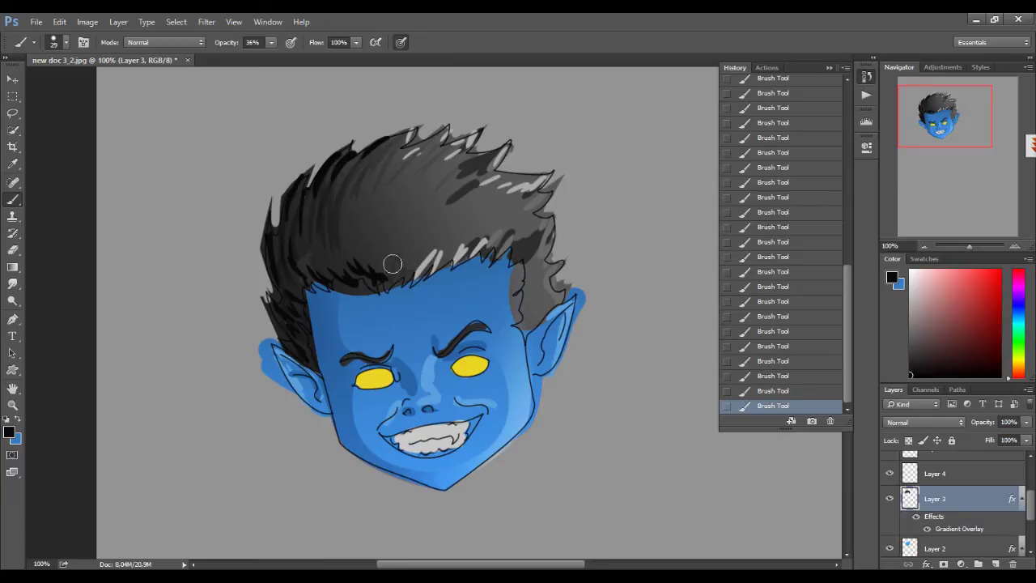
Sample the face blue, hair-outline black and canvas grey as brush colours.
left_click(392, 320, "alt")
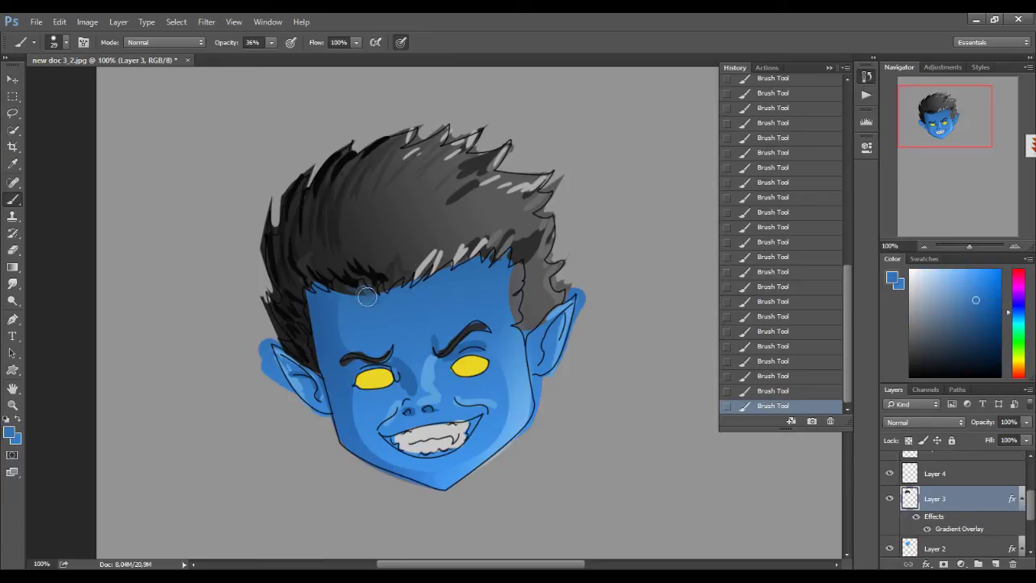
left_click(321, 280, "alt")
left_click(252, 317, "alt")
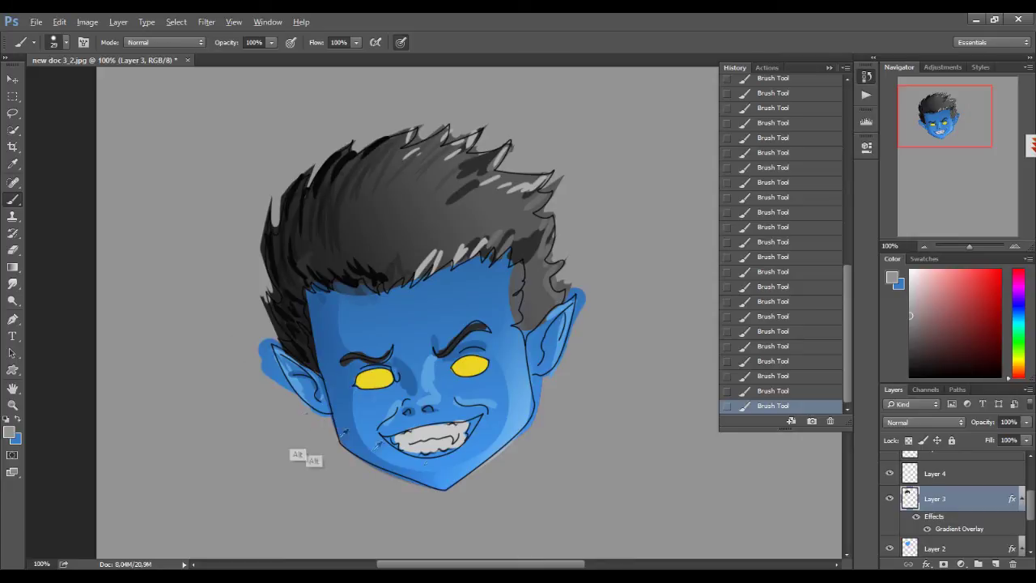
Paint over the blue spill beside the left ear on Layer 7.
left_click(1029, 474)
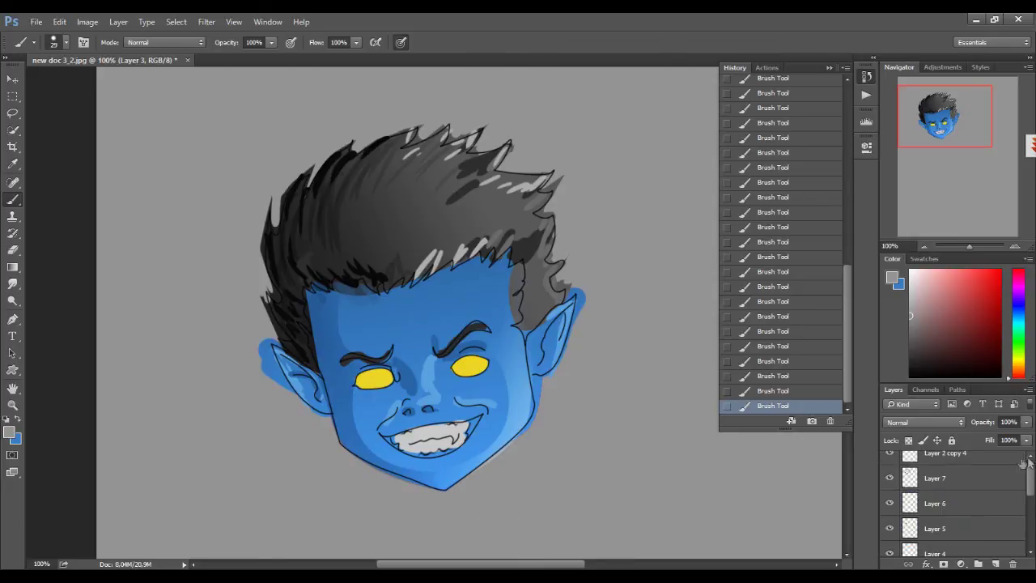
left_click(939, 486)
left_click_drag(255, 352, 257, 333)
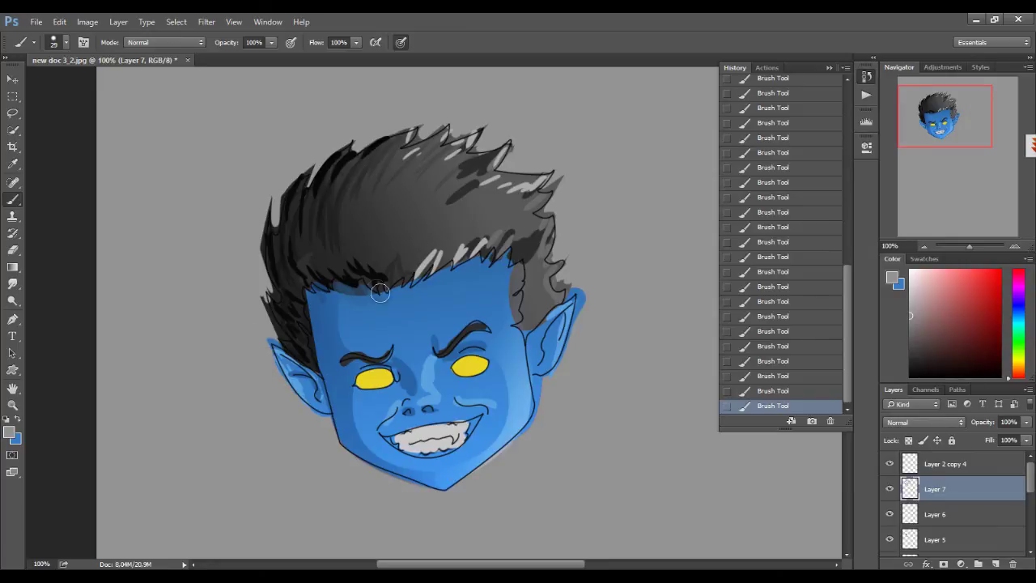
scroll(383, 297, "down", 2, "alt")
scroll(382, 297, "down", 1, "alt")
scroll(648, 272, "up", 2, "alt")
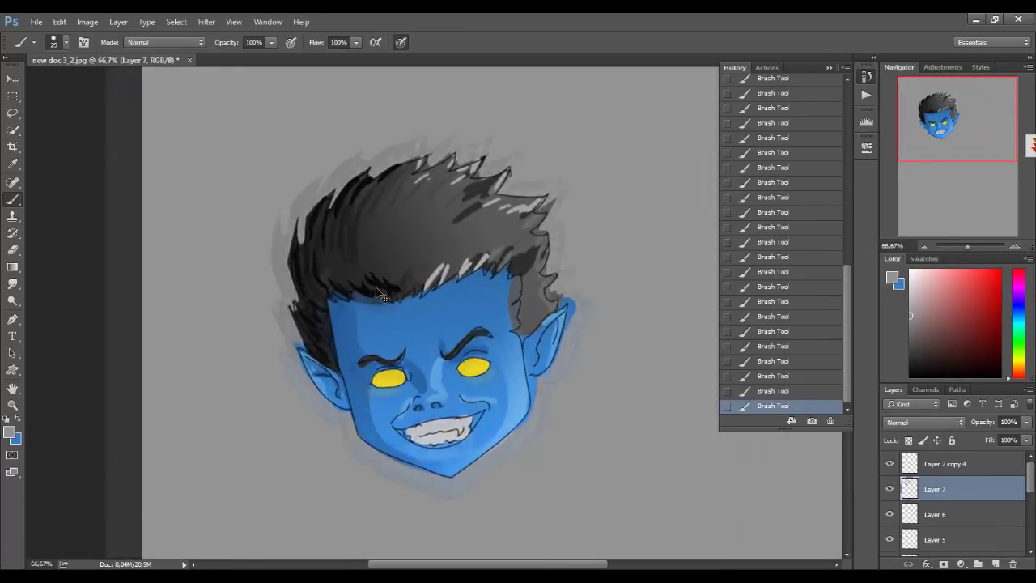
scroll(648, 272, "up", 1, "alt")
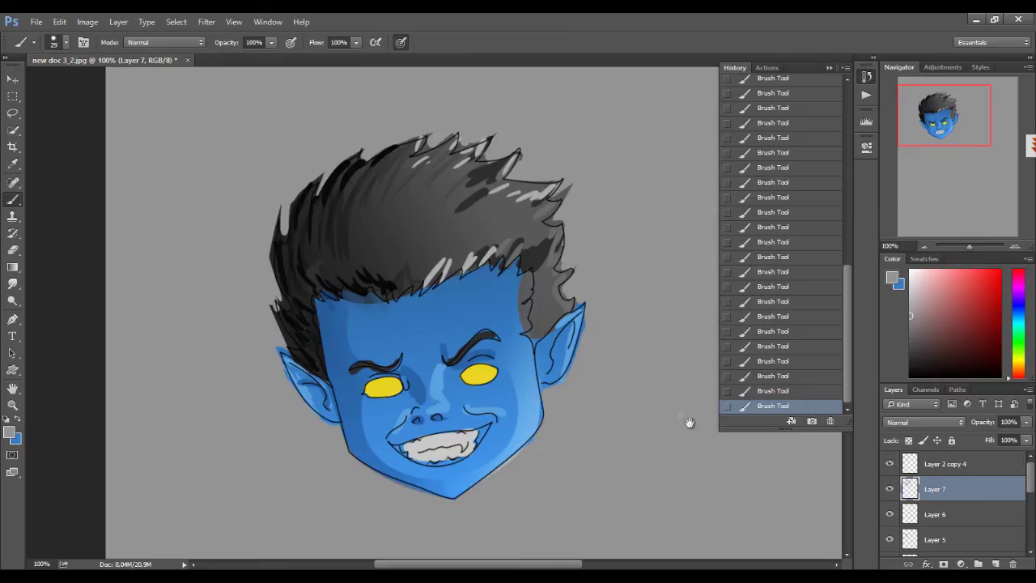
left_click_drag(681, 413, 654, 154)
scroll(972, 518, "down", 3)
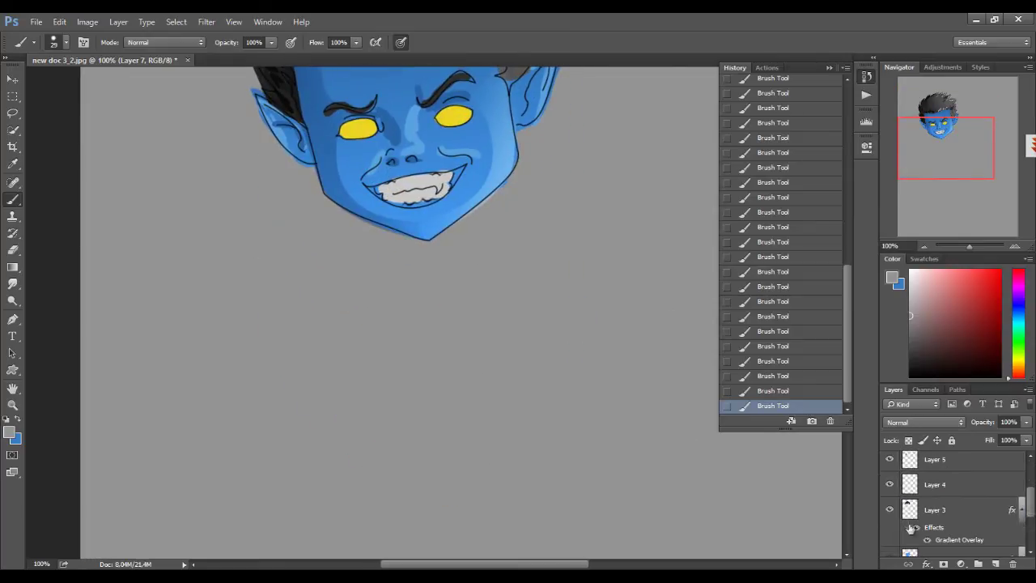
scroll(971, 510, "down", 3)
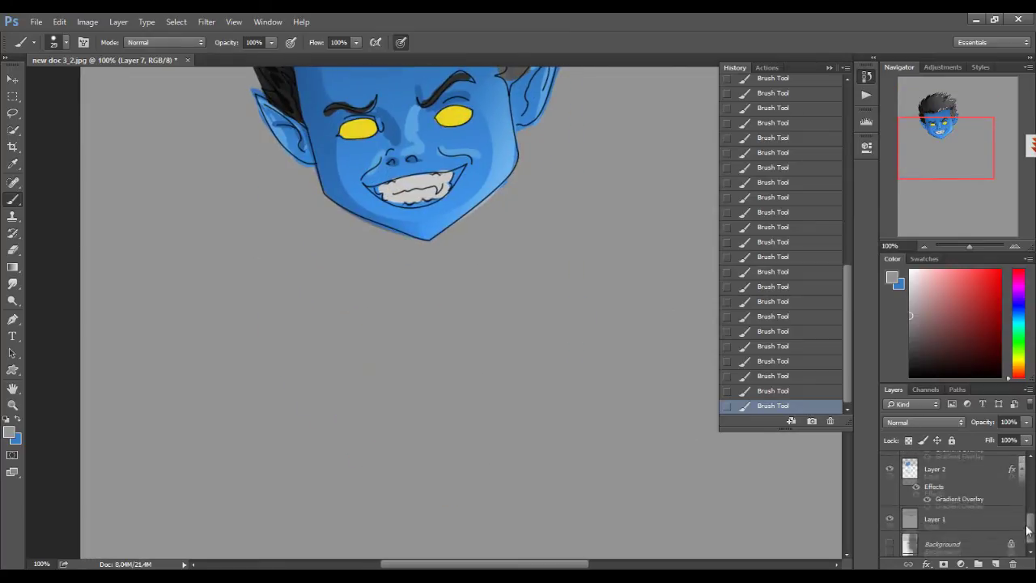
left_click(890, 519)
left_click(889, 544)
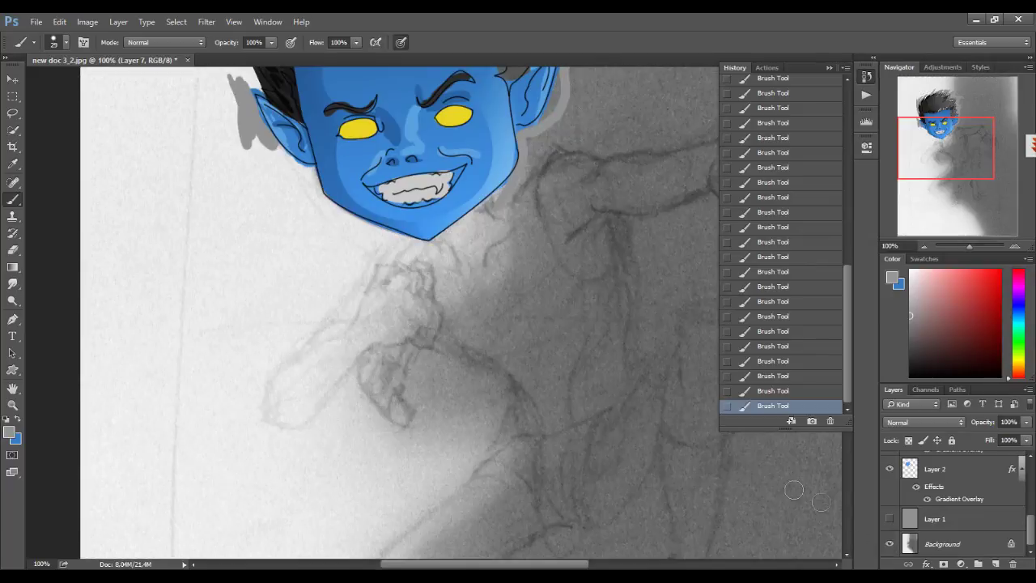
key("ctrl+minus")
key("ctrl+minus")
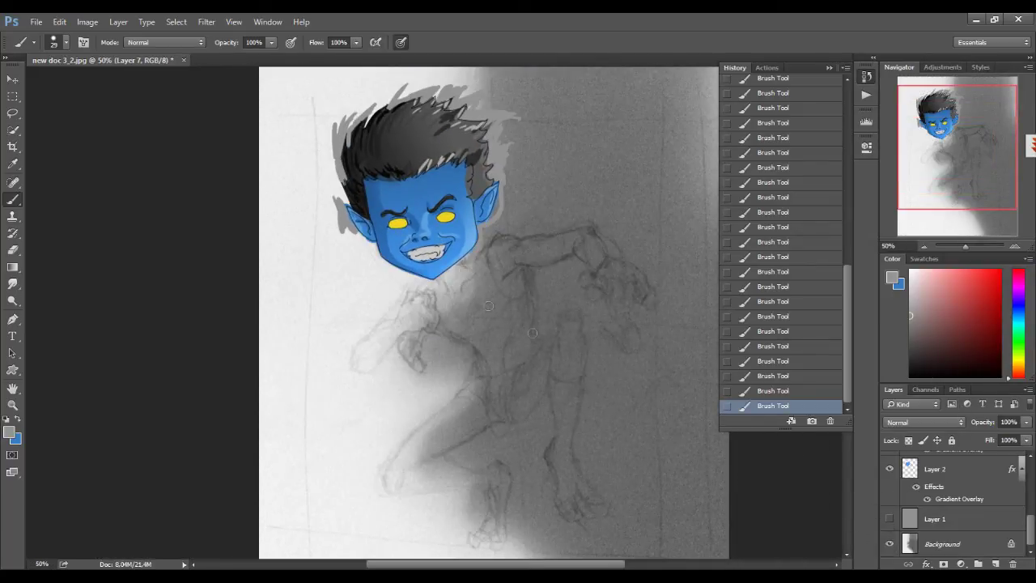
left_click(890, 521)
left_click(889, 470)
left_click(890, 470)
left_click(963, 472)
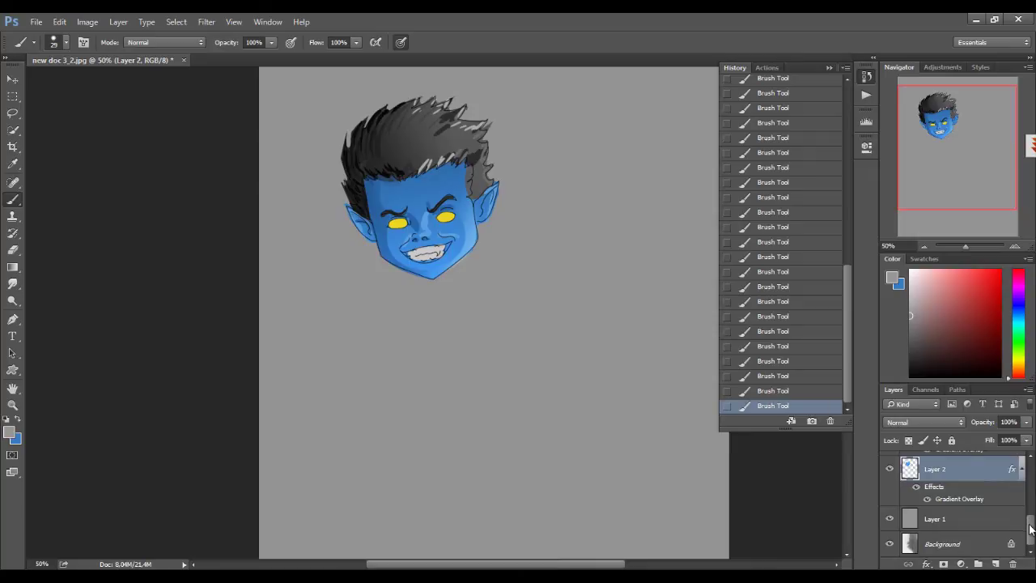
left_click_drag(1031, 528, 1031, 466)
left_click(912, 490, "shift")
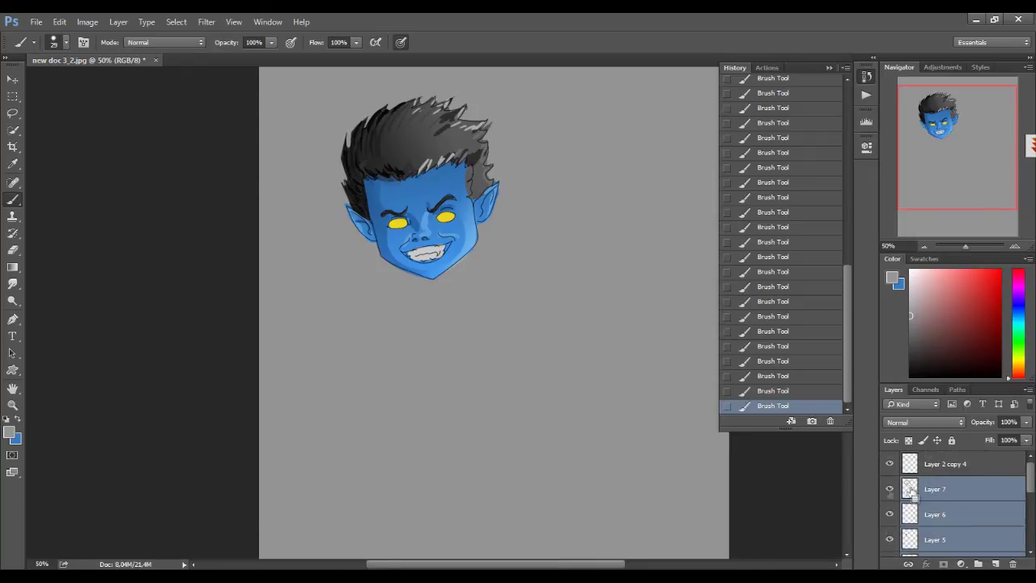
Merge the selected colour layers into Layer 7 via the right-click Merge Layers command.
key("ctrl+e")
key("ctrl+z")
right_click(950, 491)
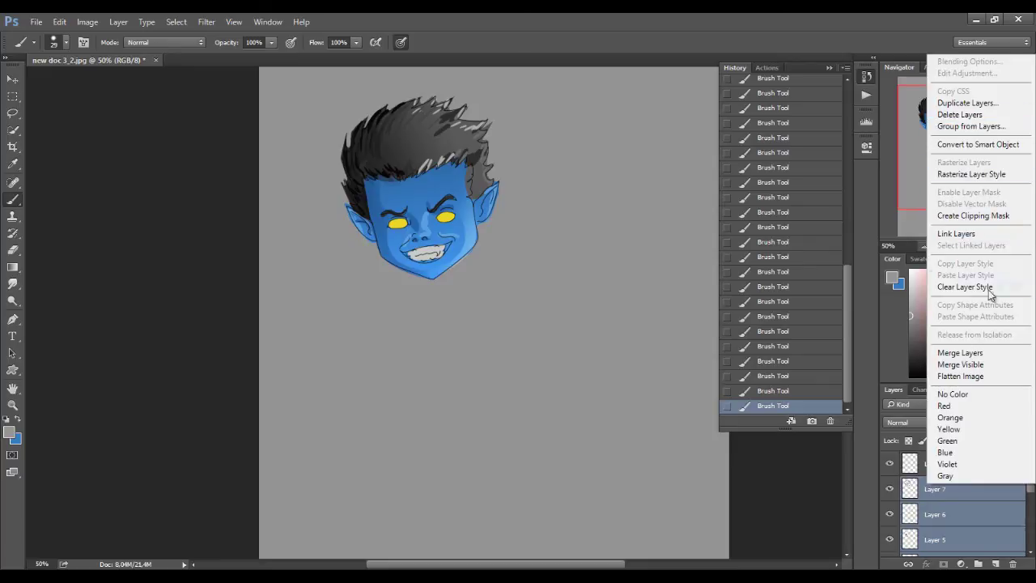
left_click(974, 354)
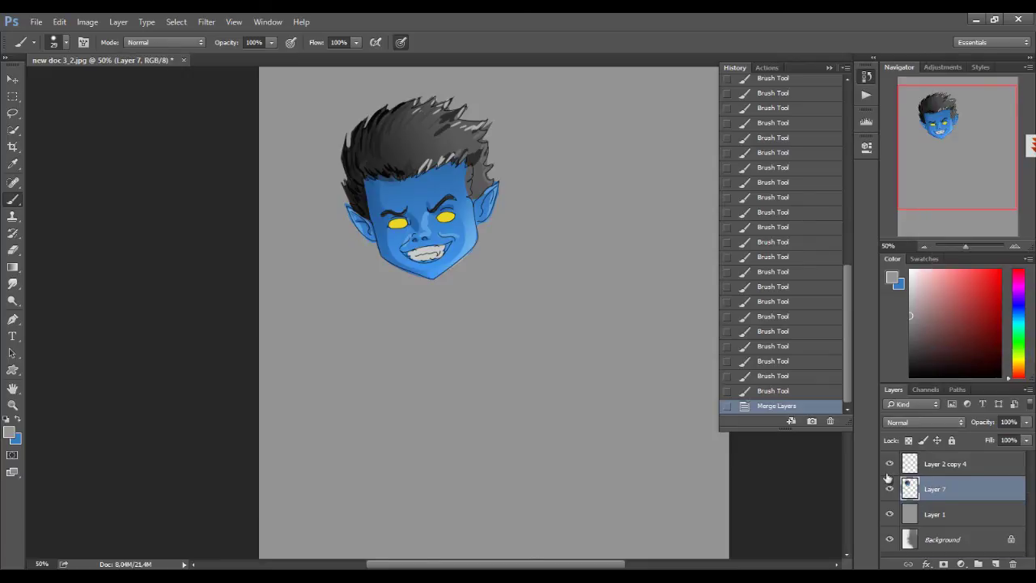
Toggle Layer 7 and the line-art layer on and off to compare the merged result.
left_click(890, 490)
left_click(891, 492)
left_click(890, 492)
left_click(890, 492)
left_click(890, 465)
left_click(890, 490)
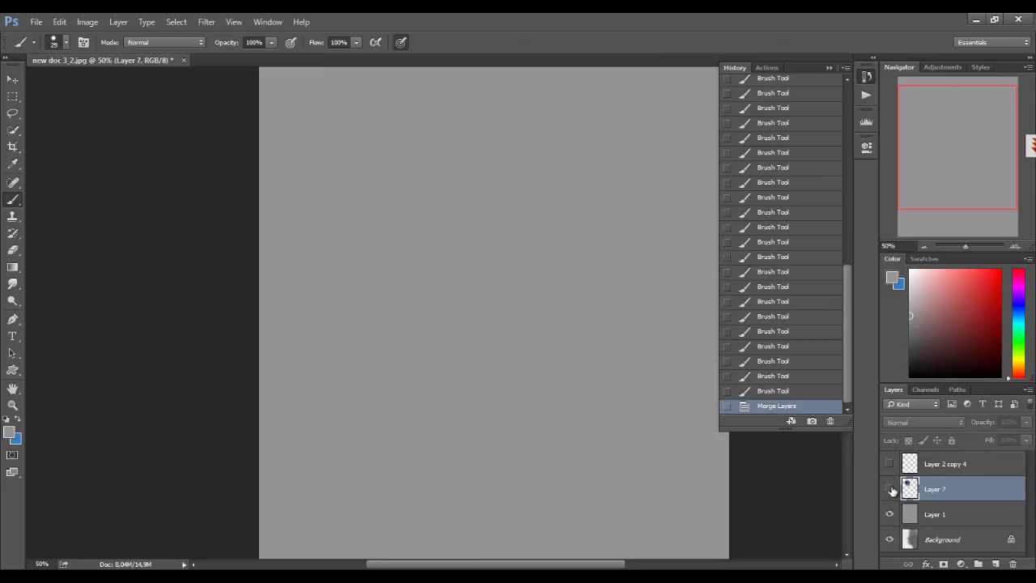
left_click(890, 490)
left_click(890, 466)
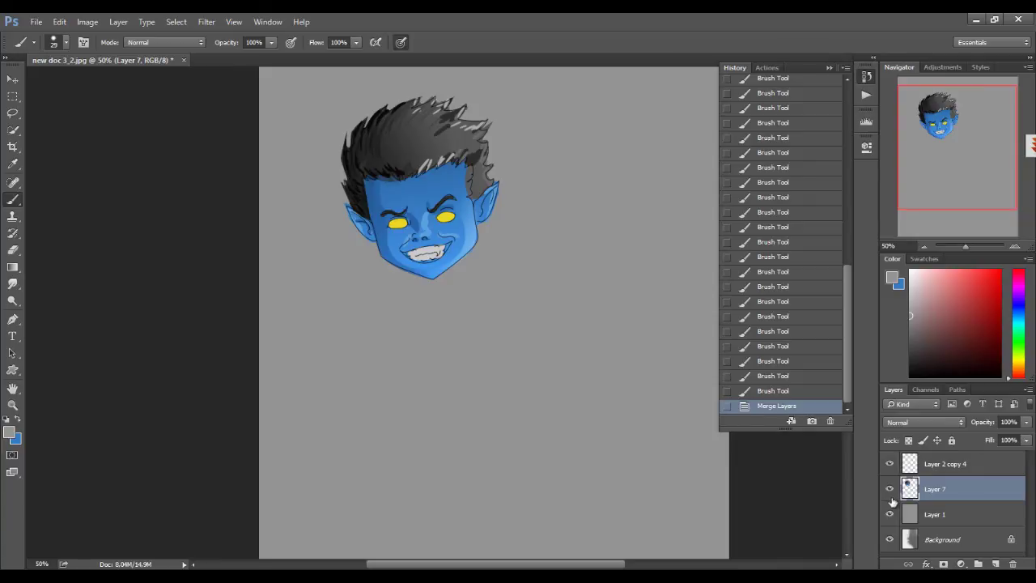
left_click(891, 491)
left_click(891, 490)
Hide Layer 1 to check the pencil sketch, restore it, and recentre the head.
left_click(888, 522)
left_click(890, 539)
left_click(890, 539)
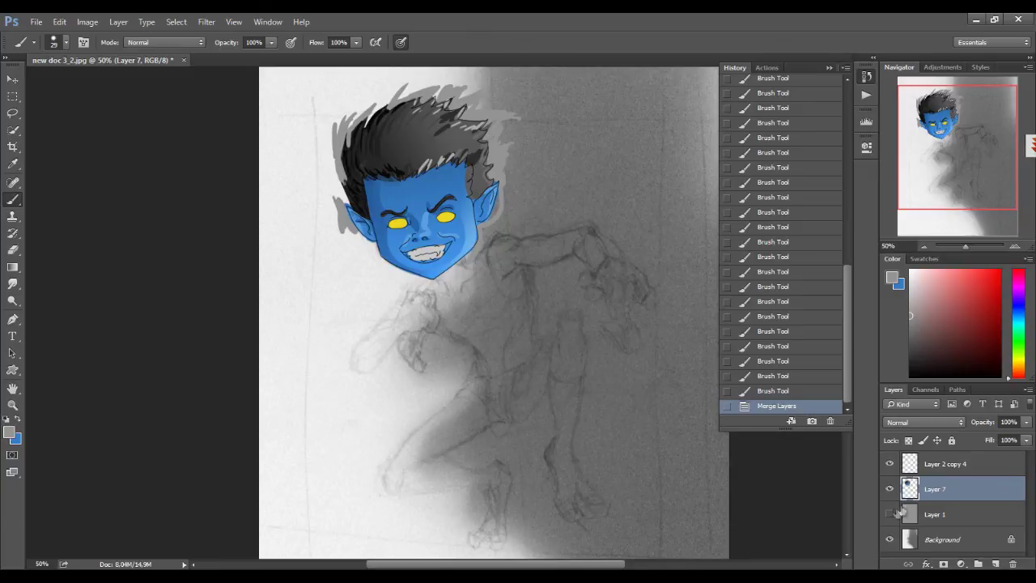
left_click(890, 515)
mouse_move(575, 260)
left_mouse_down()
mouse_move(583, 370)
mouse_move(536, 262)
mouse_move(652, 331)
mouse_move(688, 317)
left_mouse_up()
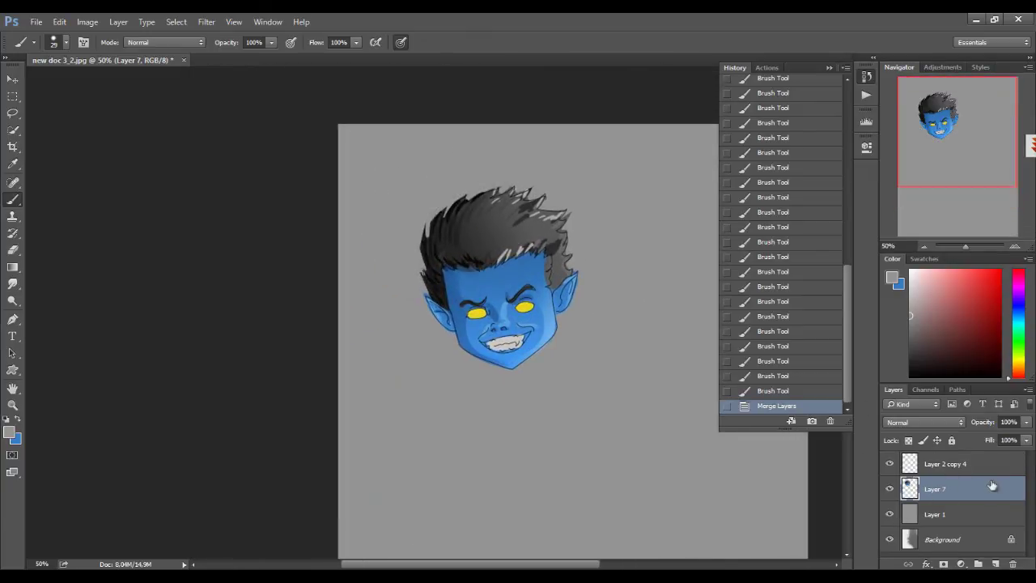
On Layer 2 copy 4 at 200% zoom, paint two red dashes and a curved arc beside the chin.
left_click(1006, 468)
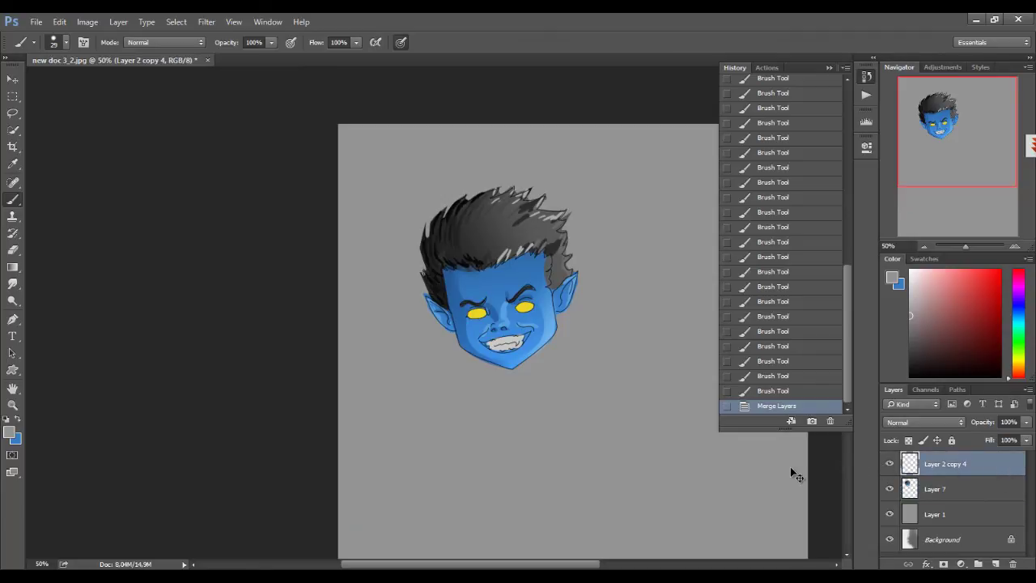
scroll(534, 314, "up", 3)
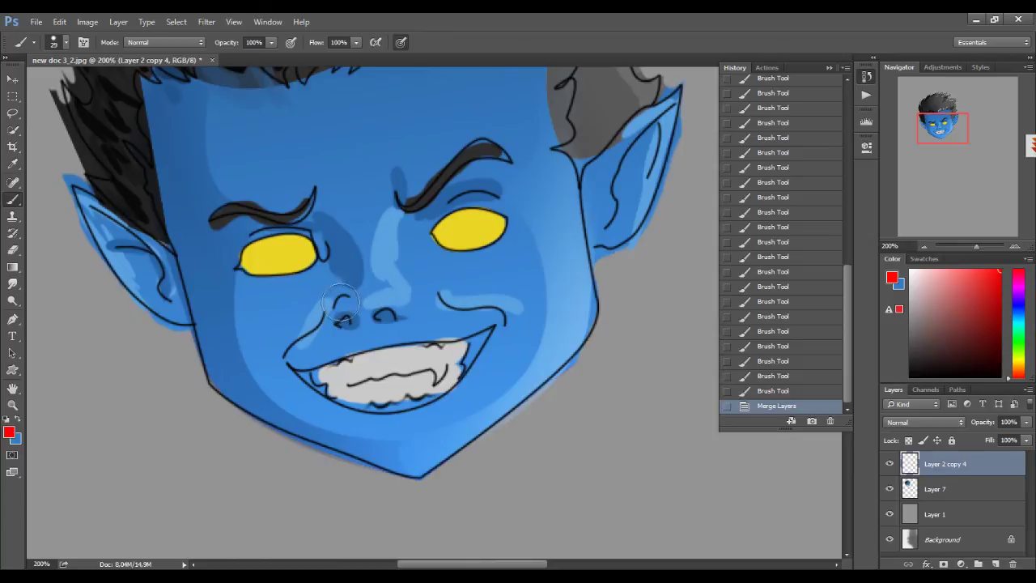
left_click_drag(520, 459, 634, 451)
left_click_drag(561, 419, 629, 416)
left_click_drag(627, 374, 633, 491)
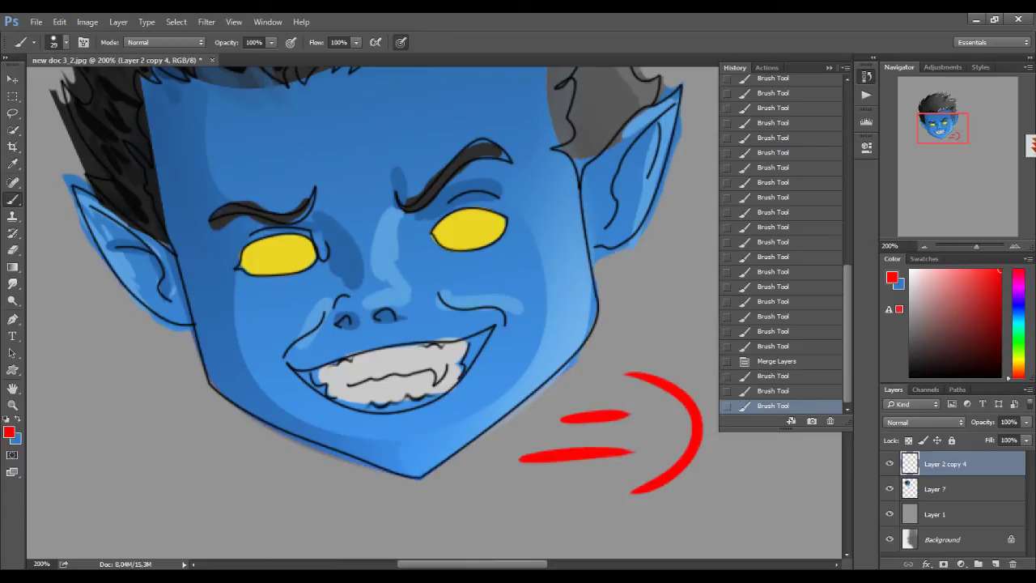